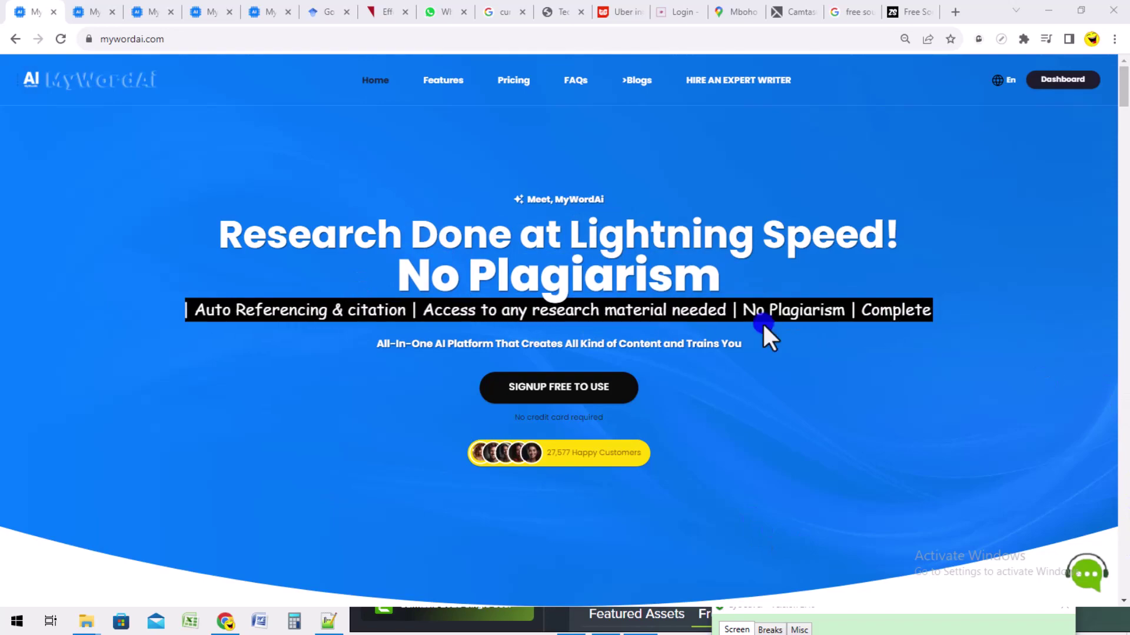
Open the Research & Article Writer template library from the MyWordAi user area
mouse_move(1122, 86)
left_mouse_down()
mouse_move(1122, 277)
mouse_move(1124, 68)
left_mouse_up()
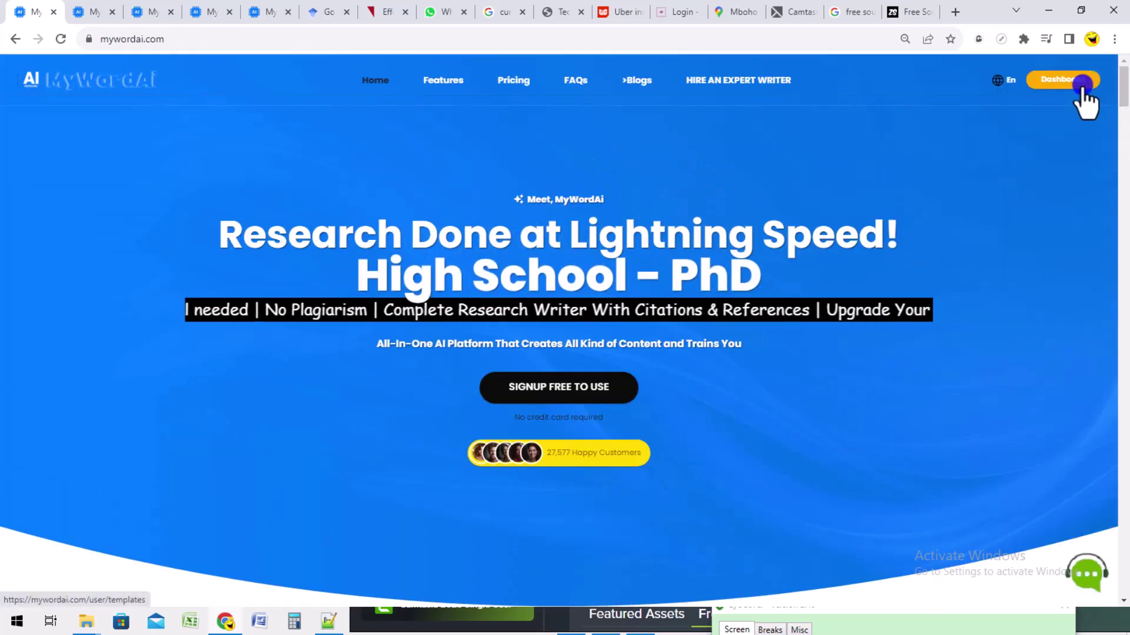
left_click(81, 9)
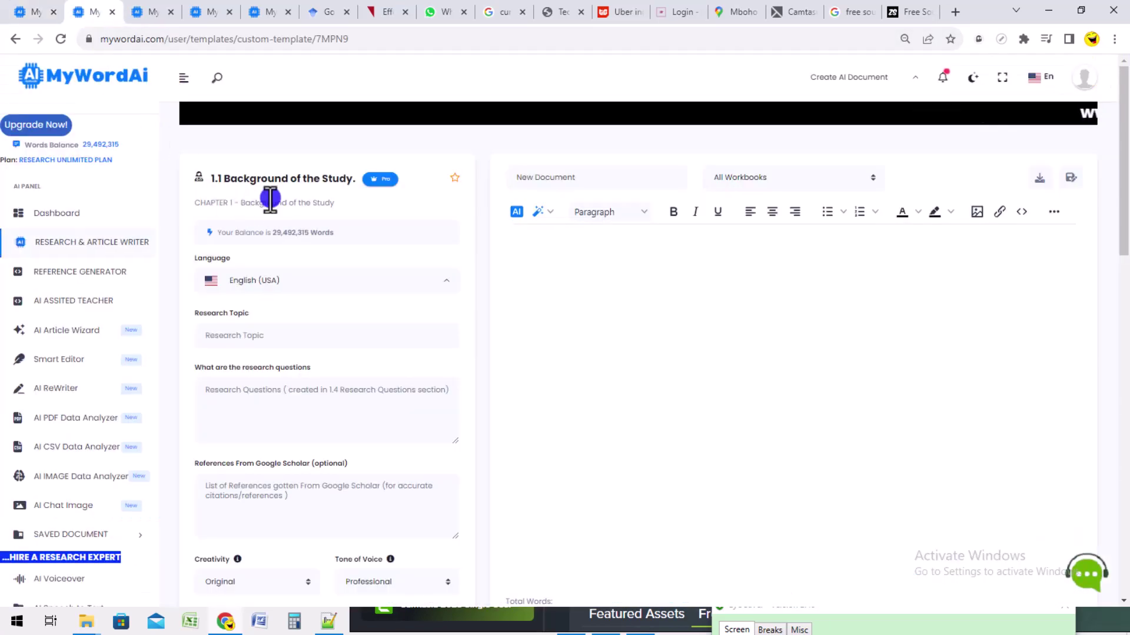
left_click(35, 12)
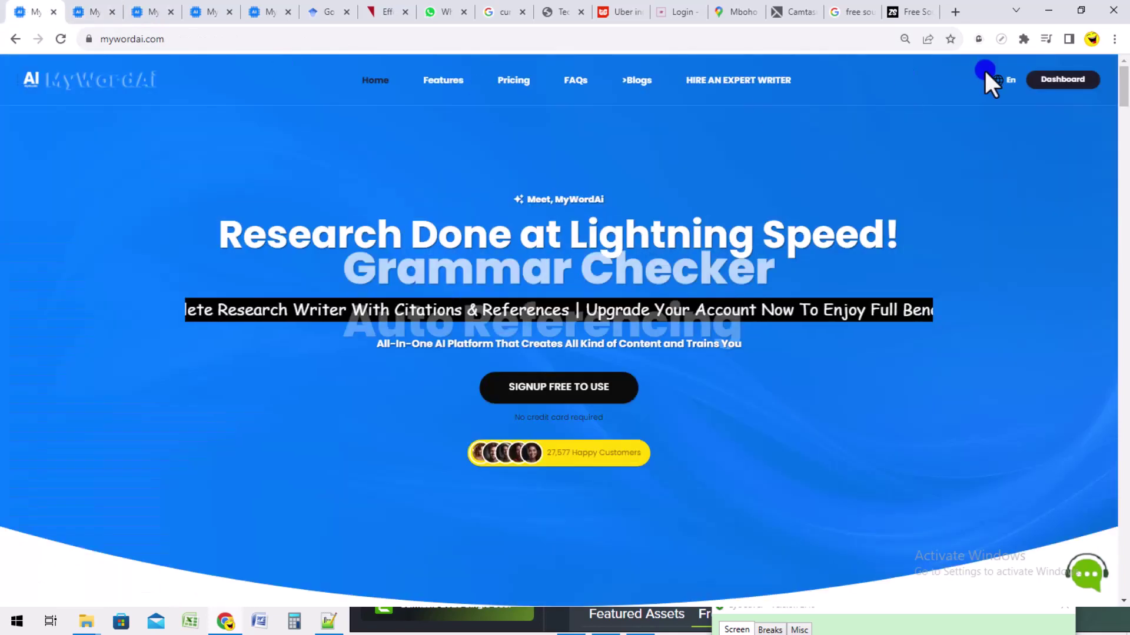
left_click(1032, 88)
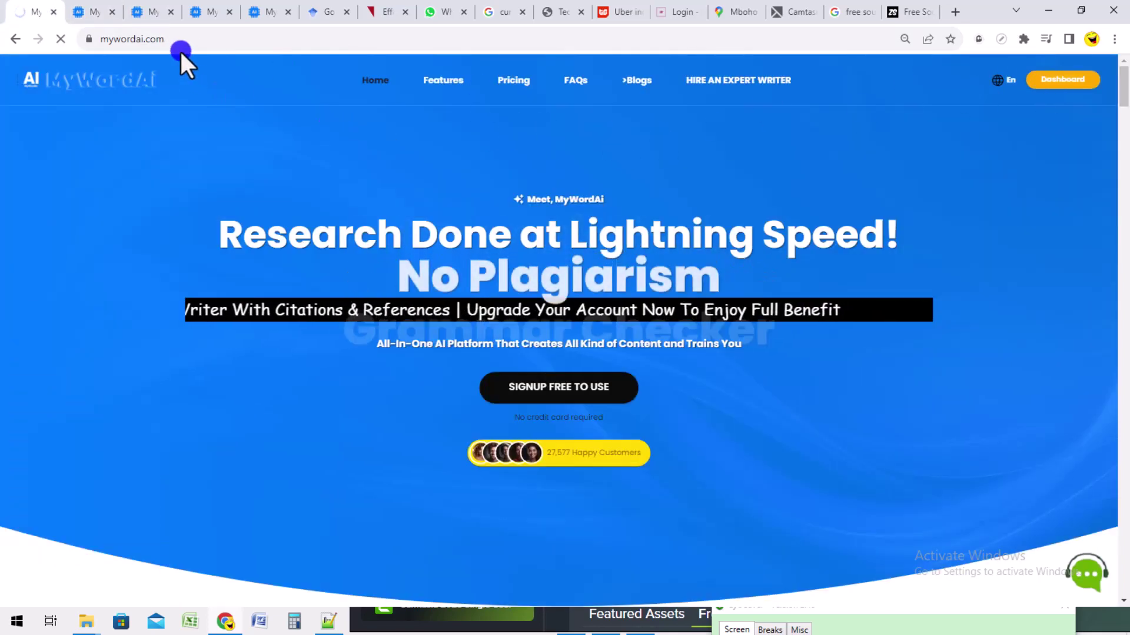
left_click(87, 9)
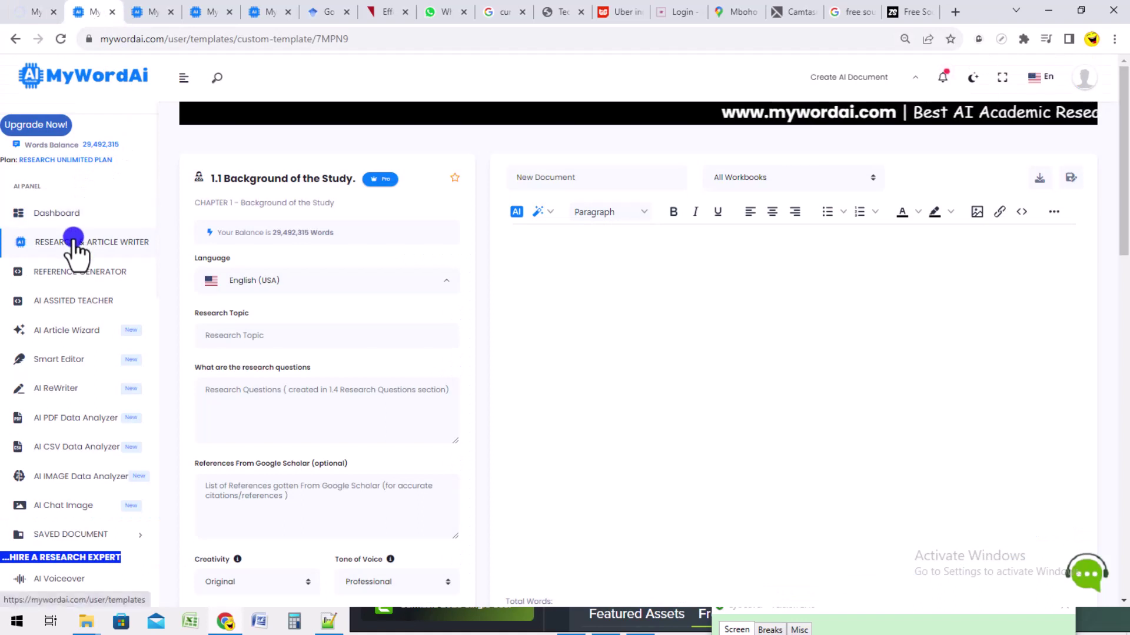
left_click(101, 245)
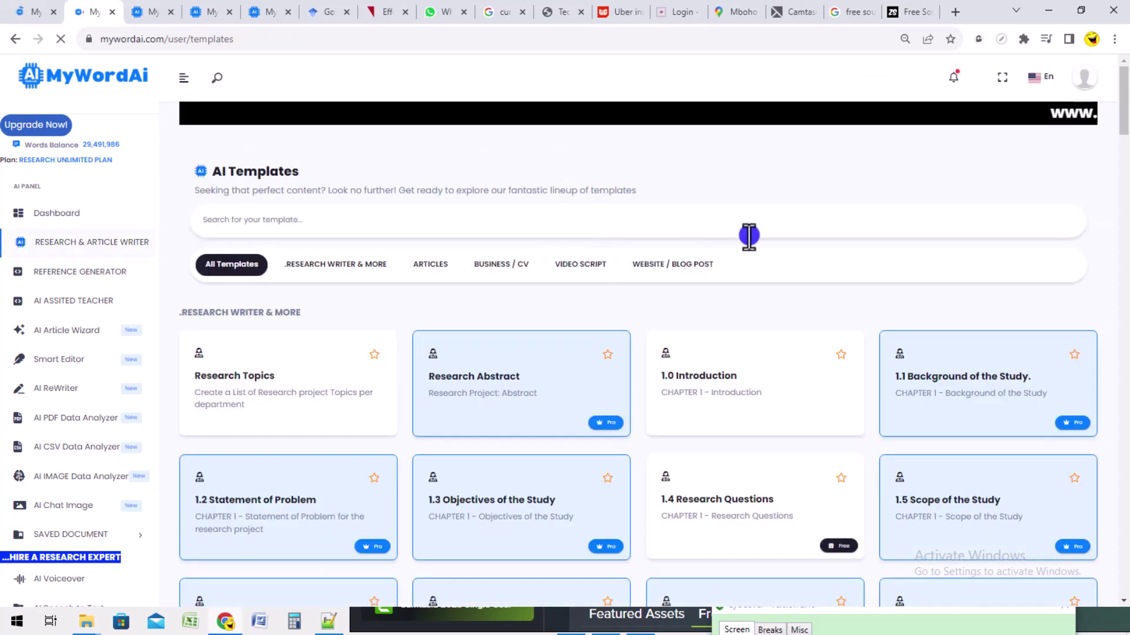
Filter the AI templates to the Research Writer & More category
mouse_move(1122, 118)
left_mouse_down()
mouse_move(1123, 227)
mouse_move(1122, 118)
mouse_move(1123, 133)
left_mouse_up()
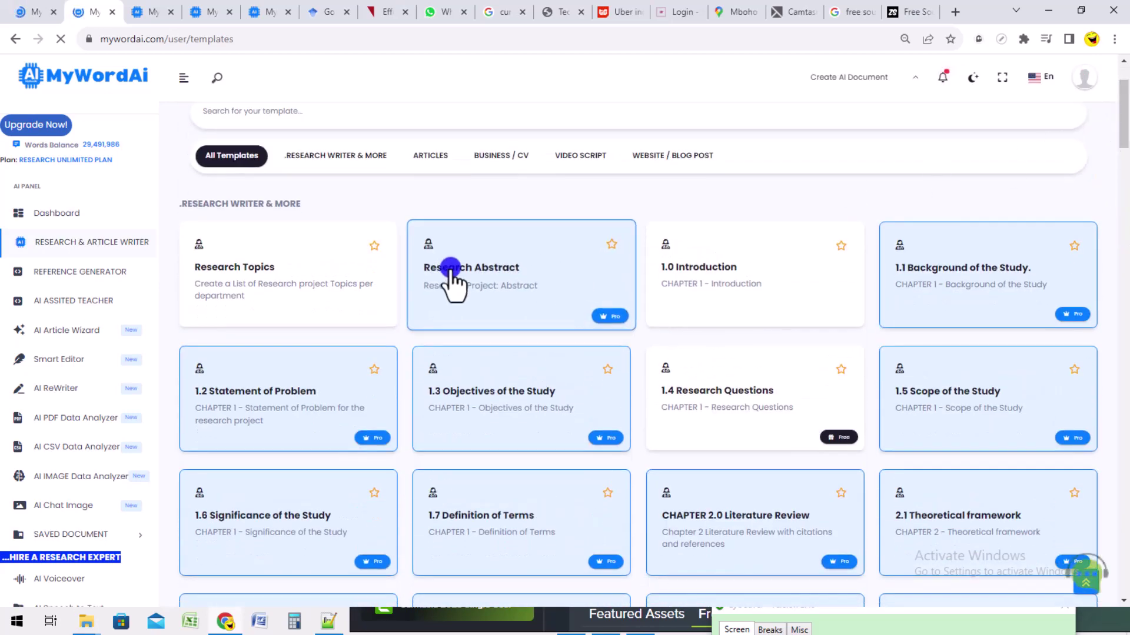
left_click(473, 269)
left_click(366, 156)
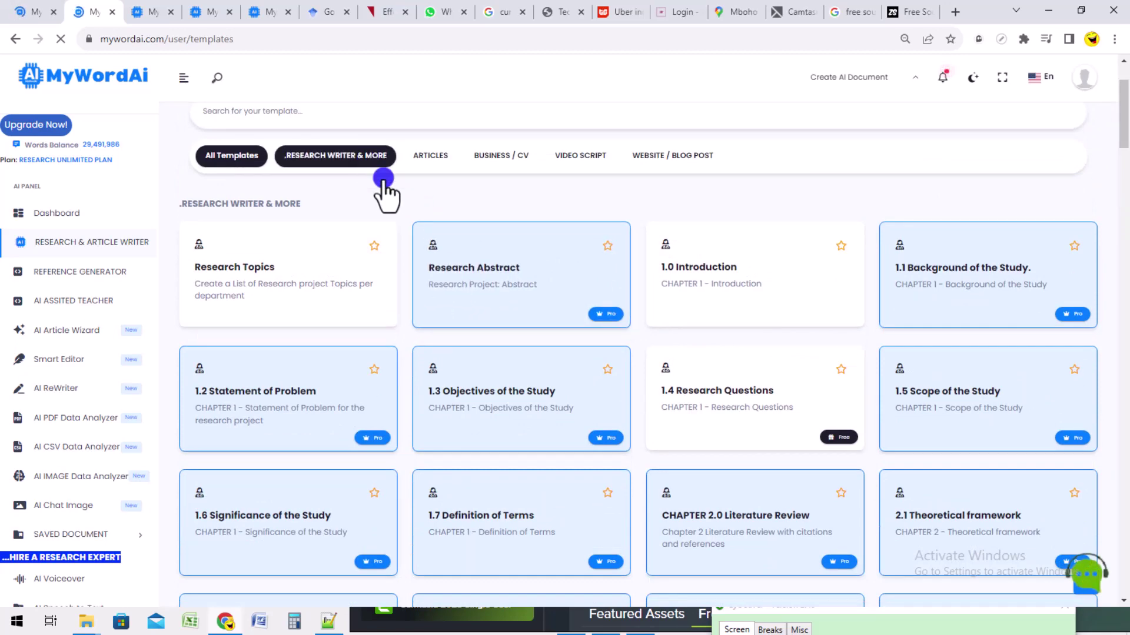
left_click(353, 154)
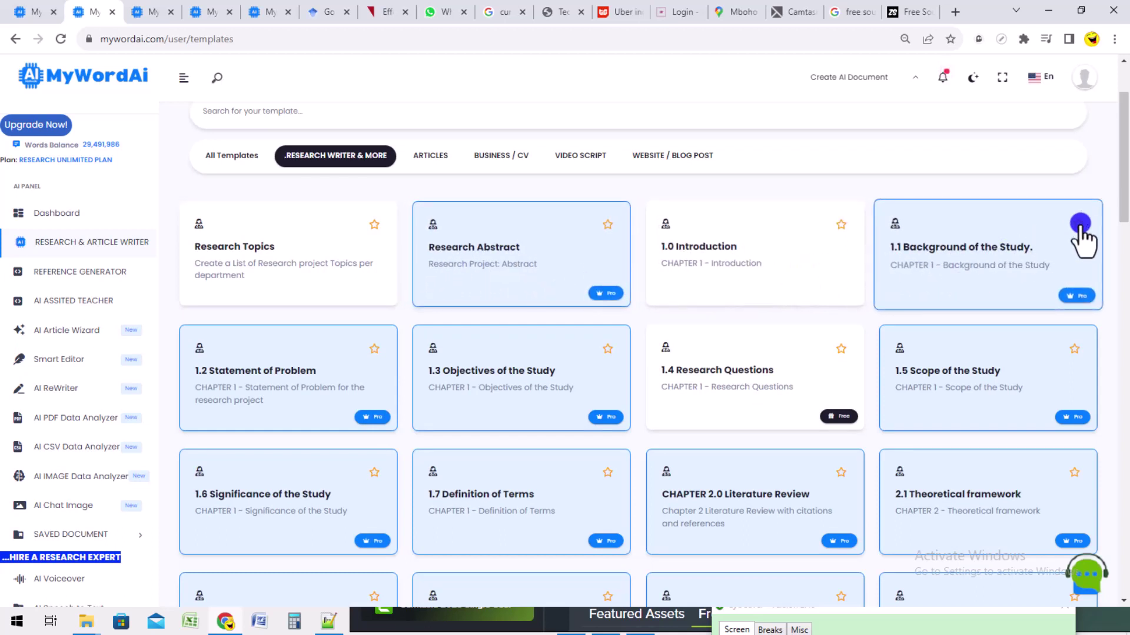
Look over the research chapter templates and open the 1.4 Research Questions template
mouse_move(1125, 218)
left_mouse_down()
mouse_move(1123, 290)
mouse_move(1125, 194)
mouse_move(1125, 206)
left_mouse_up()
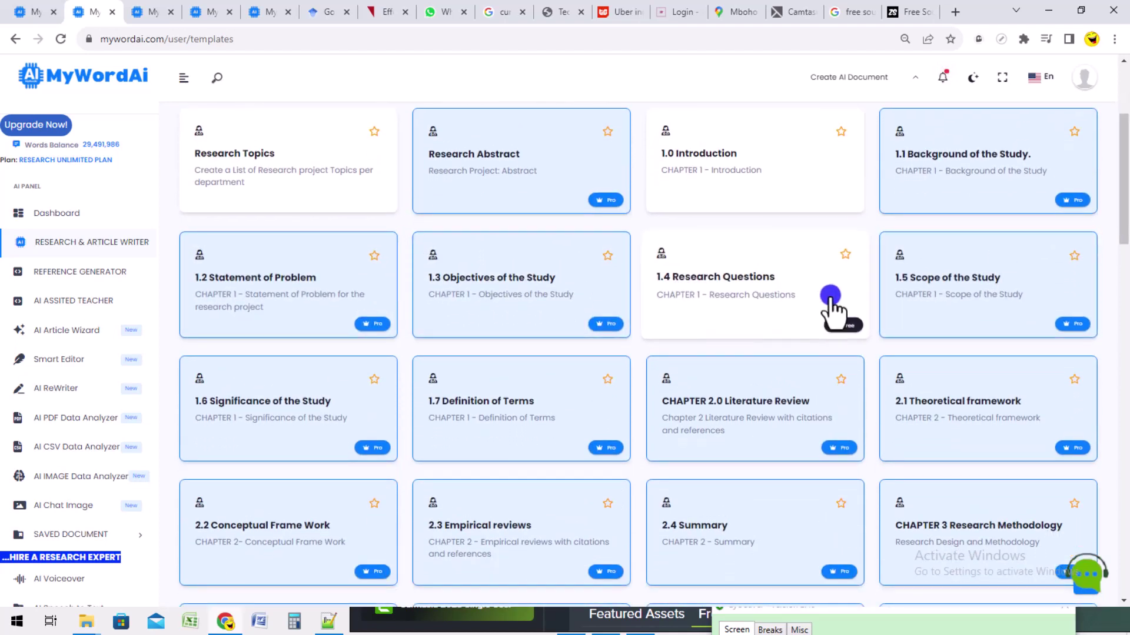
mouse_move(1123, 225)
left_mouse_down()
mouse_move(1122, 237)
mouse_move(1124, 220)
left_mouse_up()
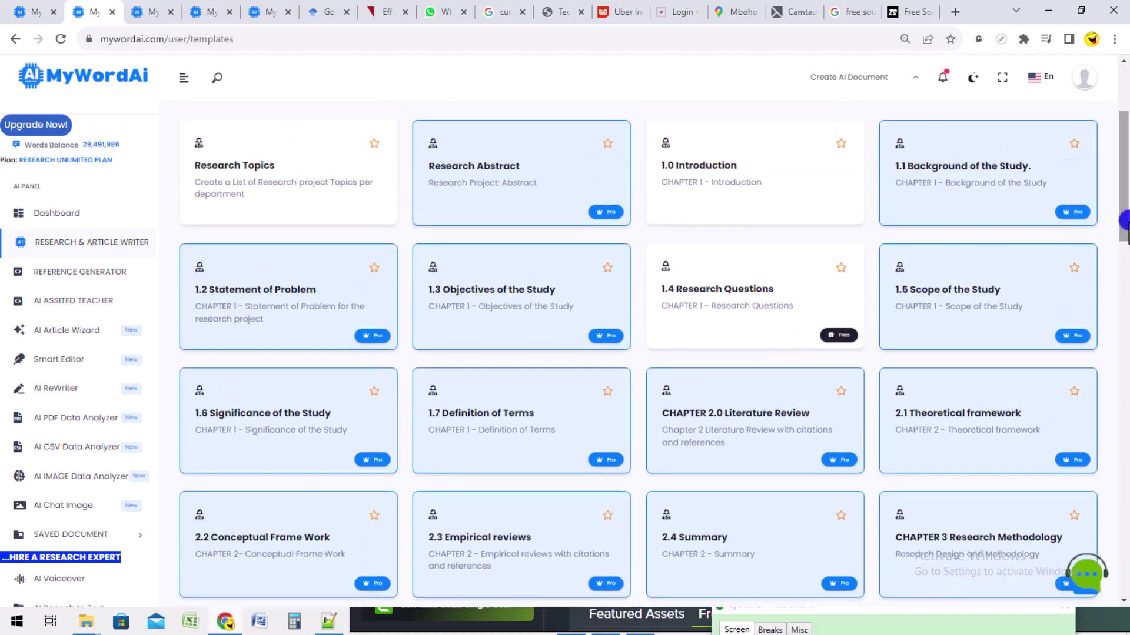
left_click_drag(1124, 219, 1124, 207)
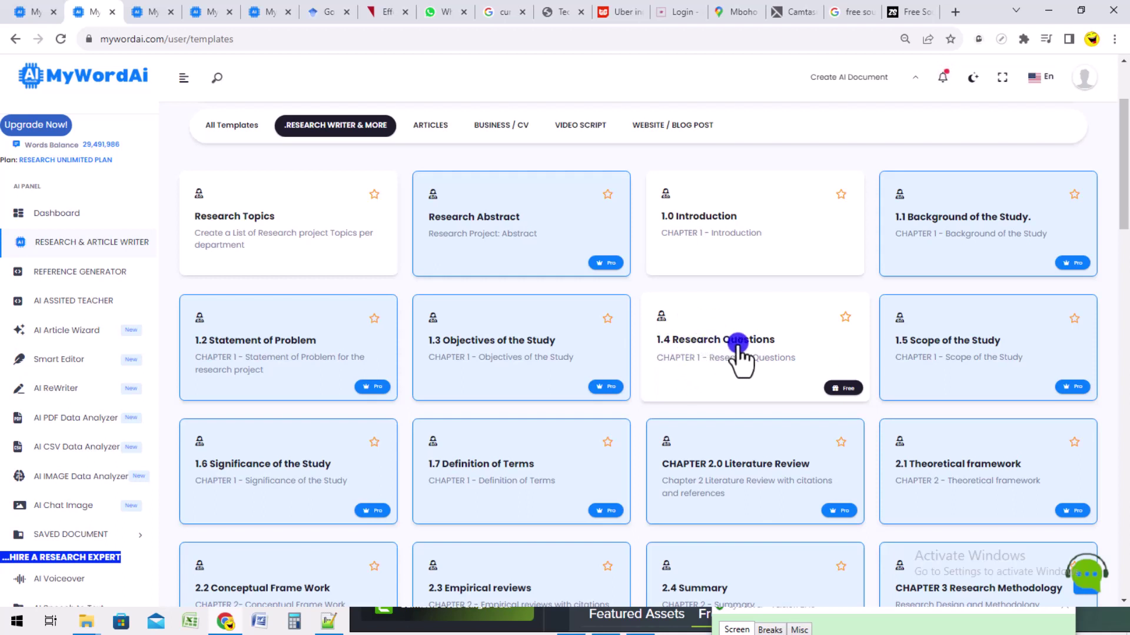
left_click_drag(1121, 234, 1121, 223)
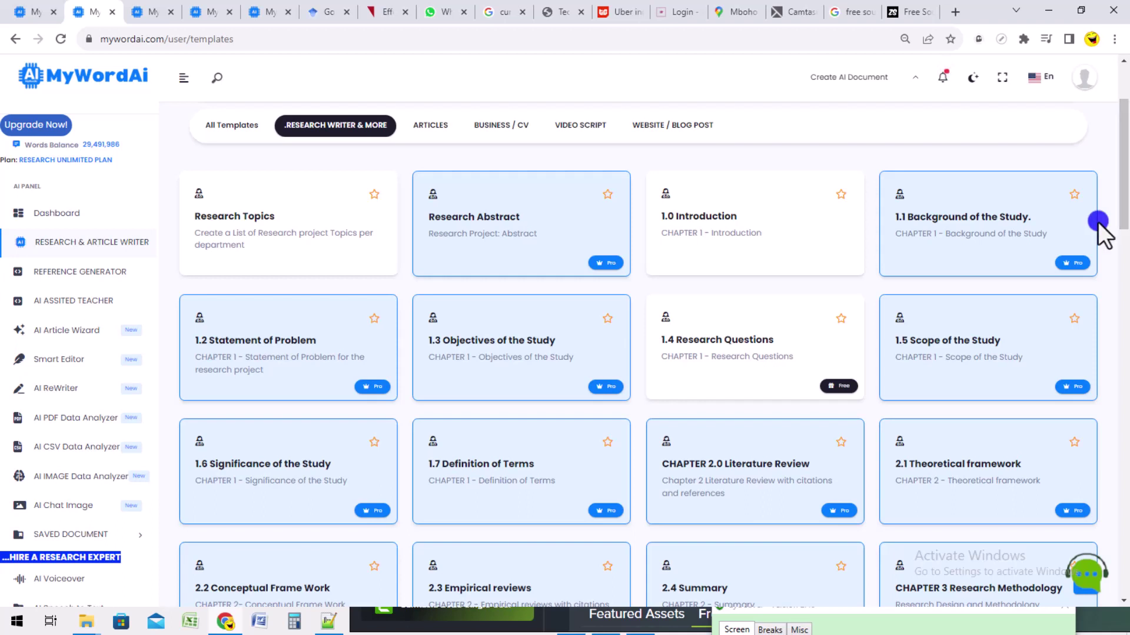
left_click(728, 341)
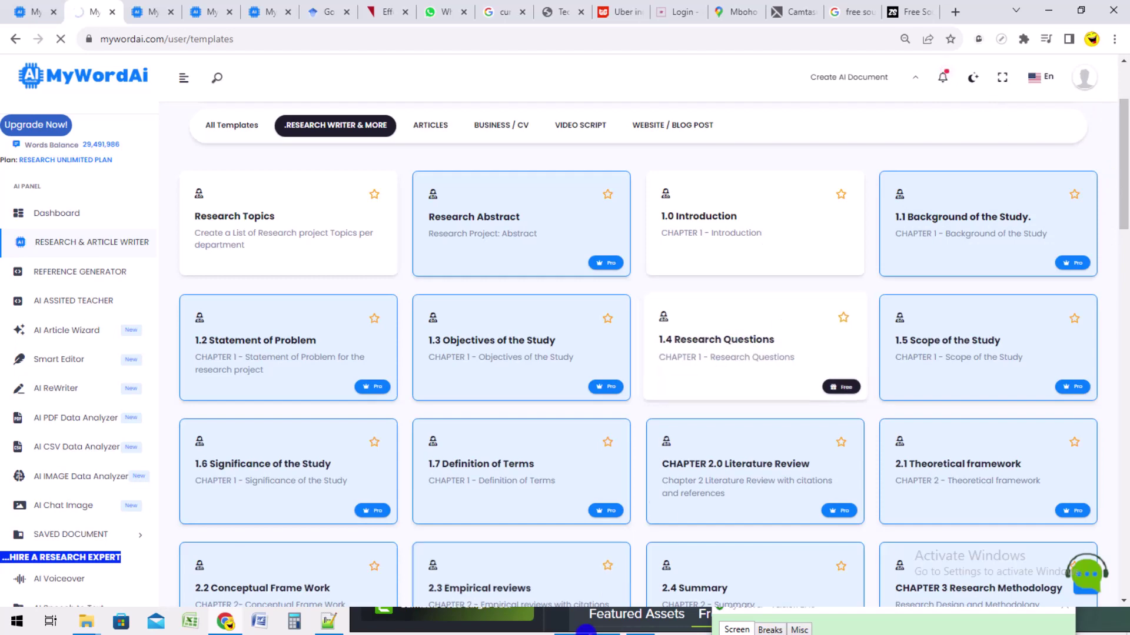
Switch to Notepad++ and copy the topic "The Importance of Internal Audit In Public Sector" from RESEARCH DEMO TRAINING INFO.txt
left_click(291, 622)
left_click(329, 622)
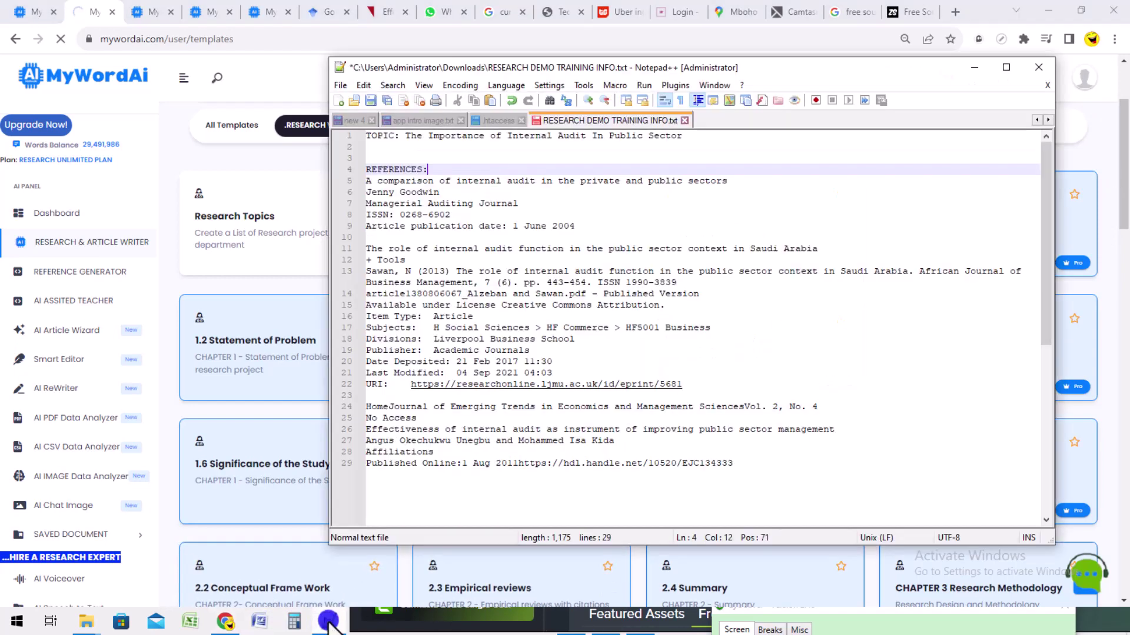
left_click_drag(682, 136, 405, 141)
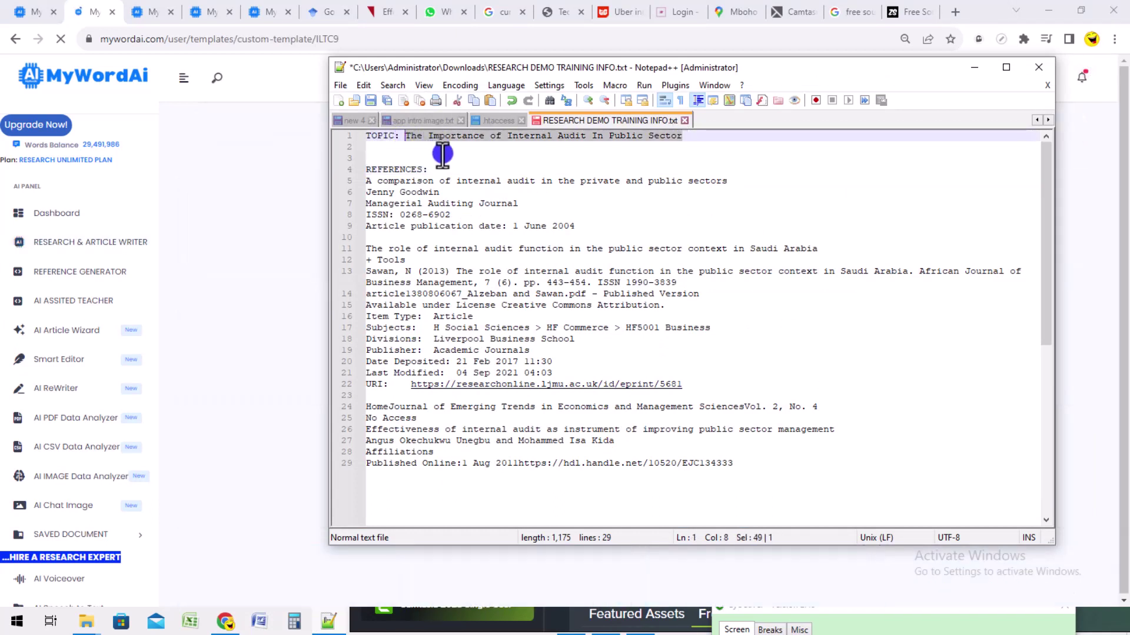
right_click(583, 139)
left_click(614, 159)
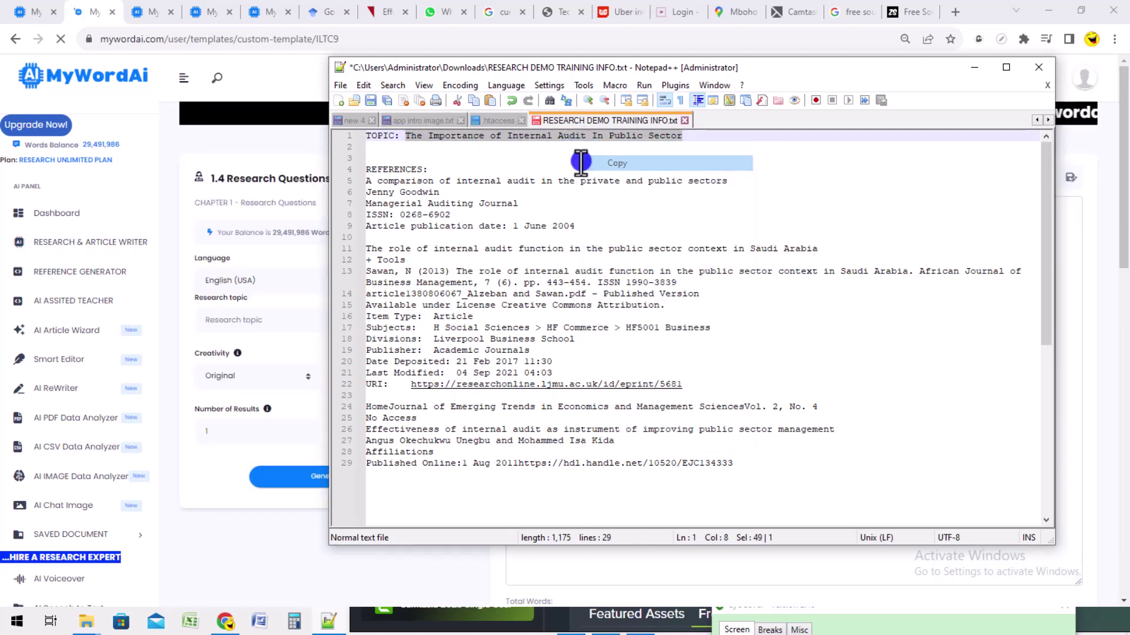
Back in MyWordAi, paste "The Importance of Internal Audit In Public Sector" as the research topic and generate the research questions
left_click(276, 141)
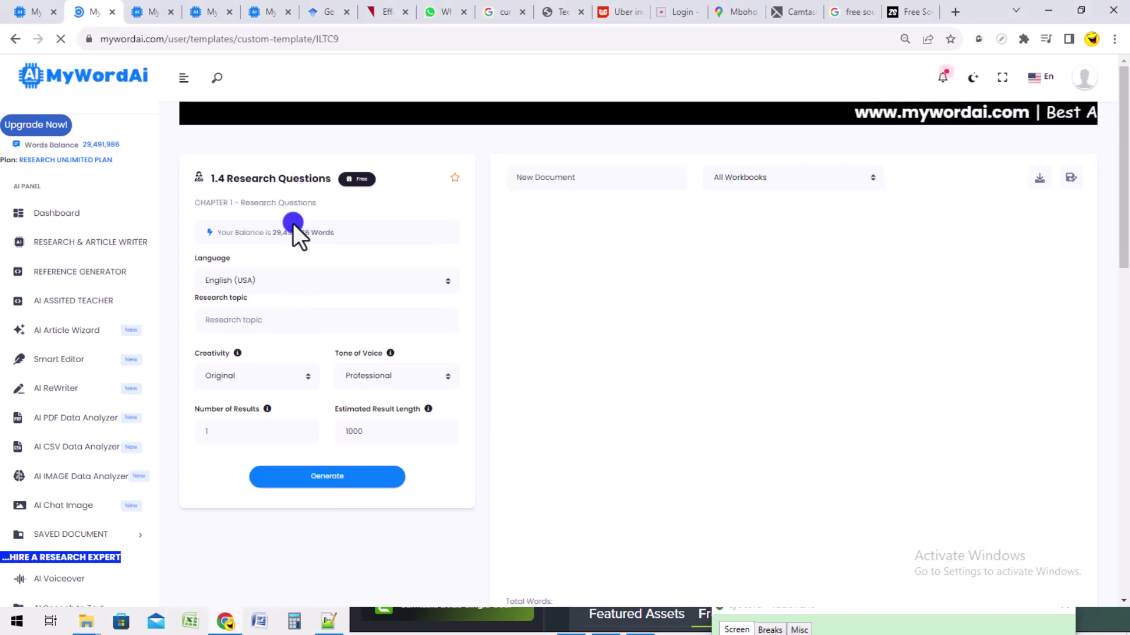
left_click(263, 319)
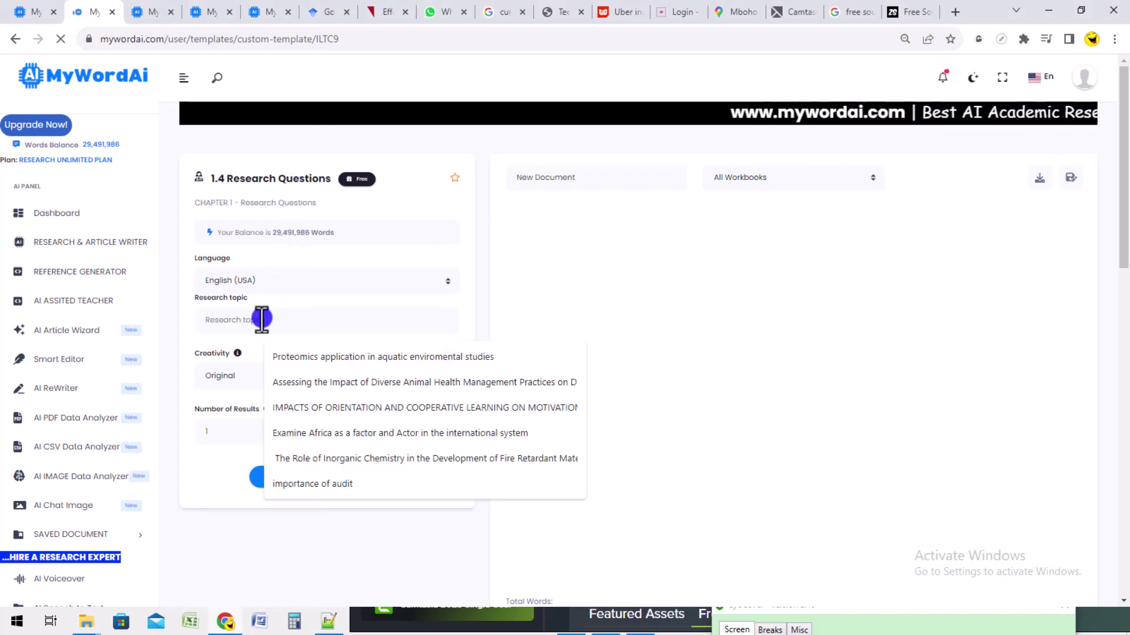
right_click(263, 319)
left_click(310, 416)
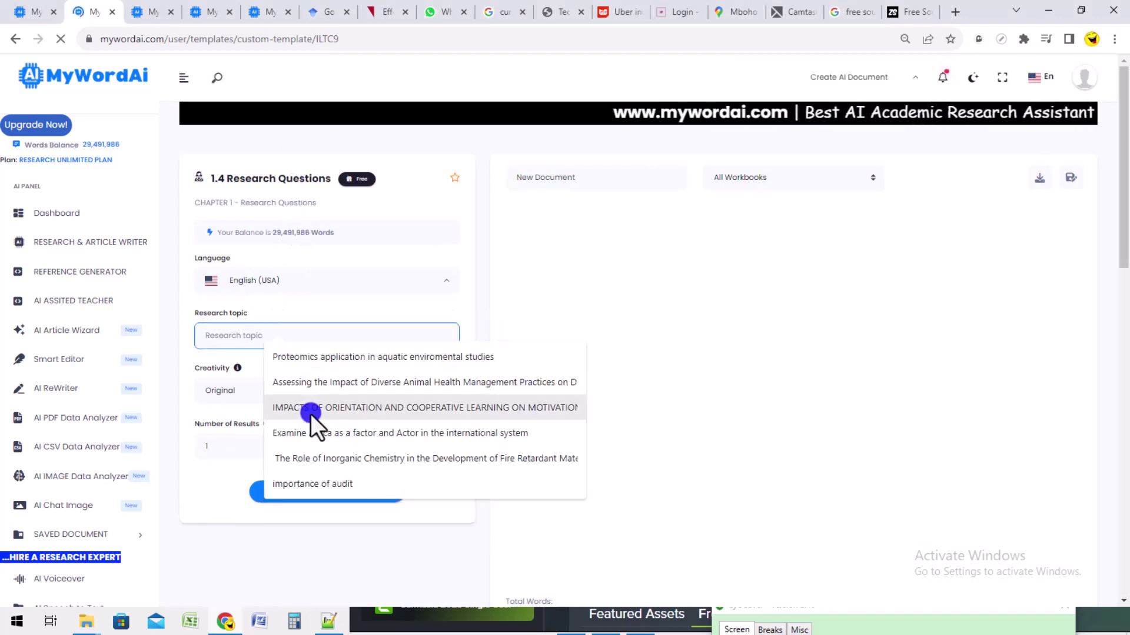
key("Escape")
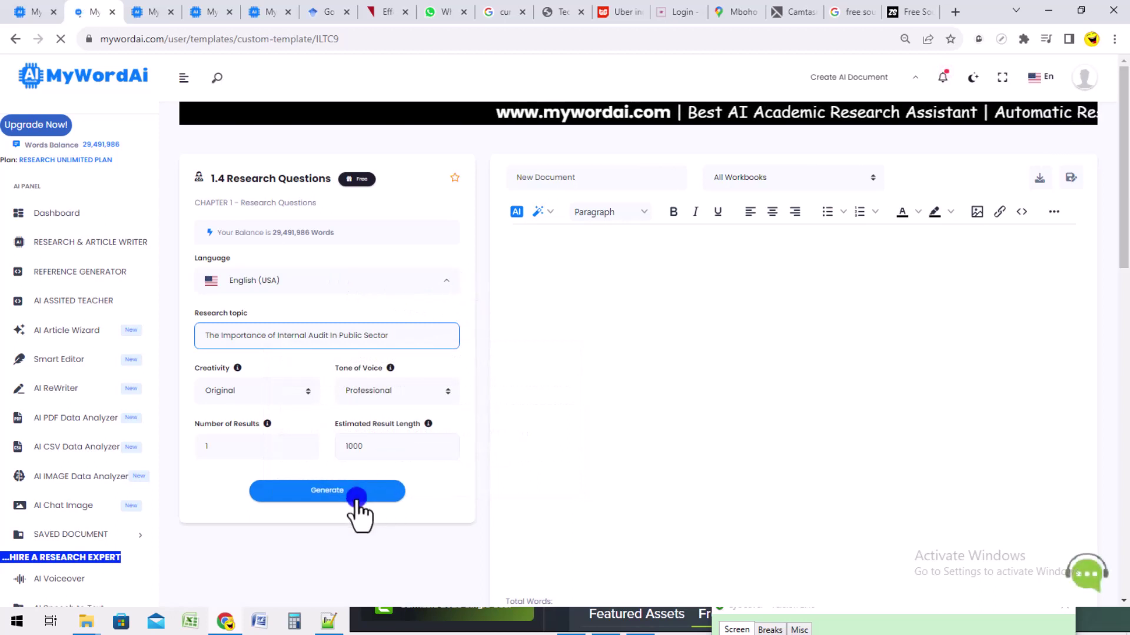
left_click(328, 497)
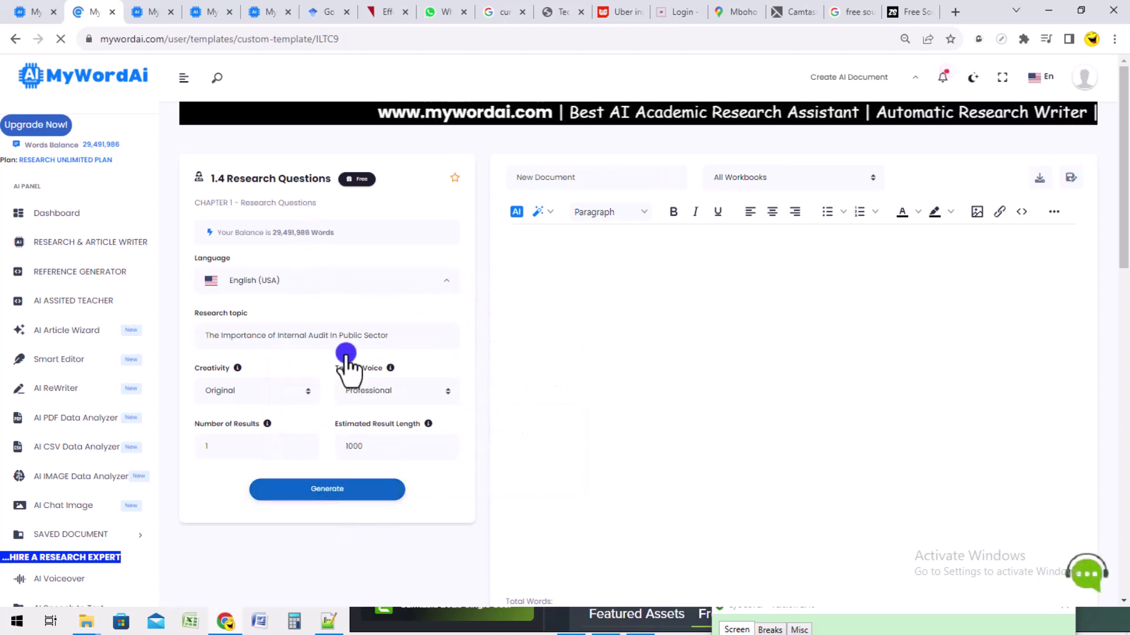
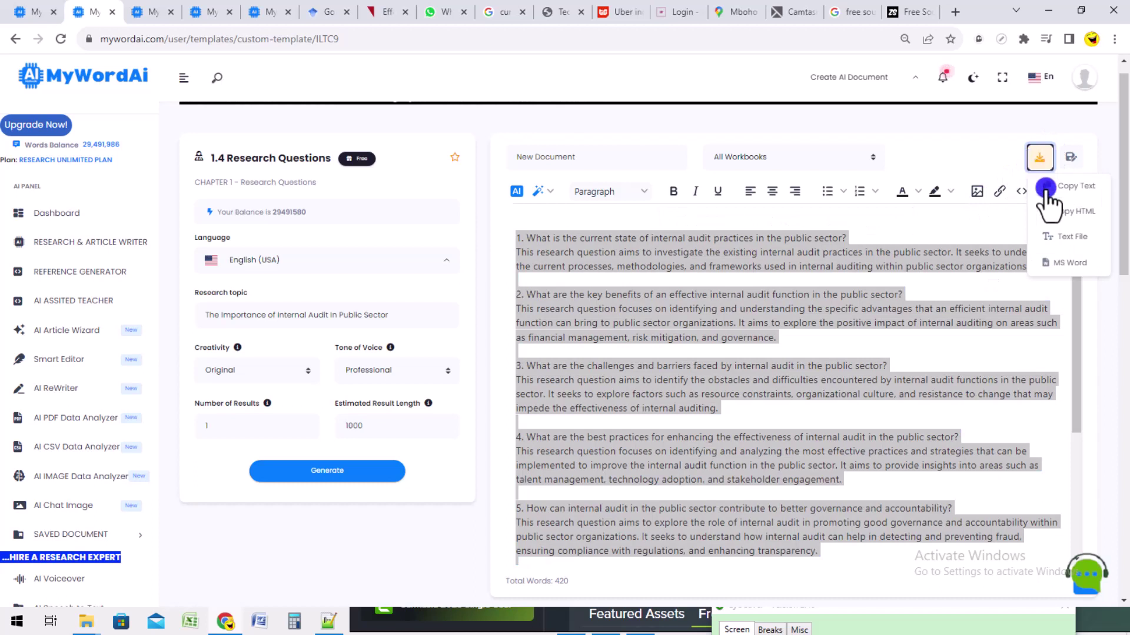
Copy the generated questions' text and add the heading "RESEARCH QUESTION" at the end of RESEARCH DEMO TRAINING INFO.txt in Notepad++
left_click(1082, 185)
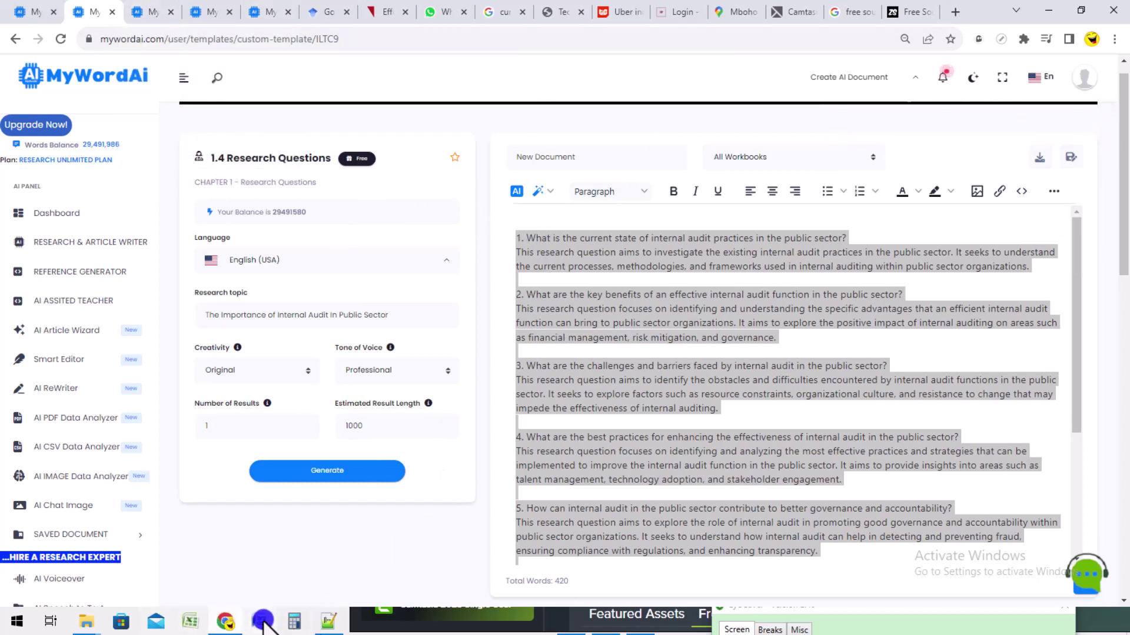
left_click(329, 622)
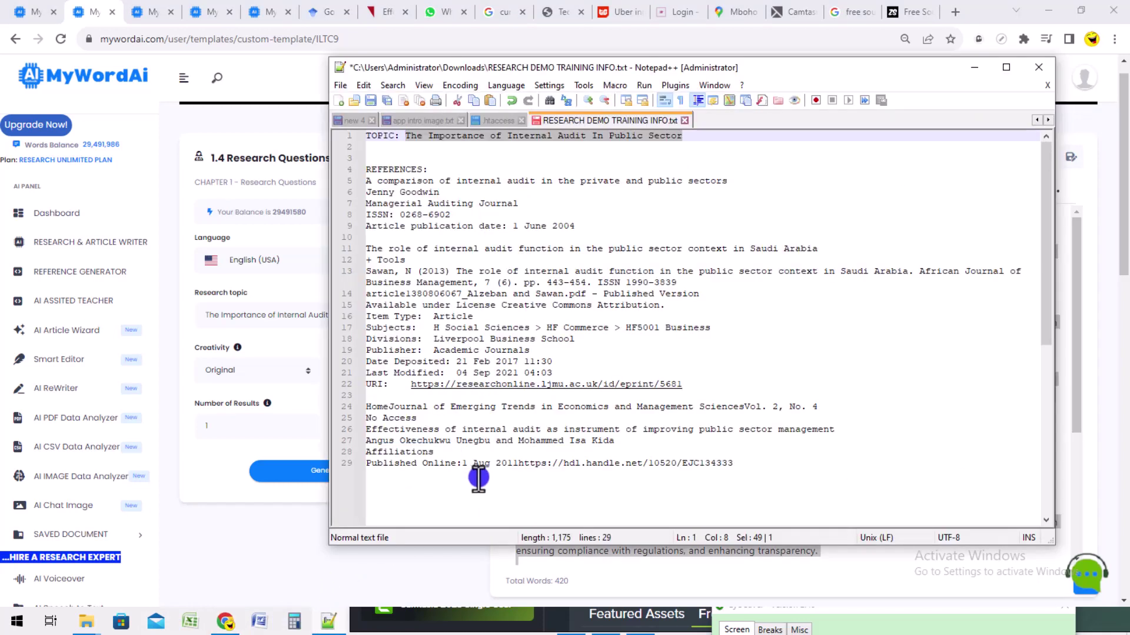
key("ctrl+End")
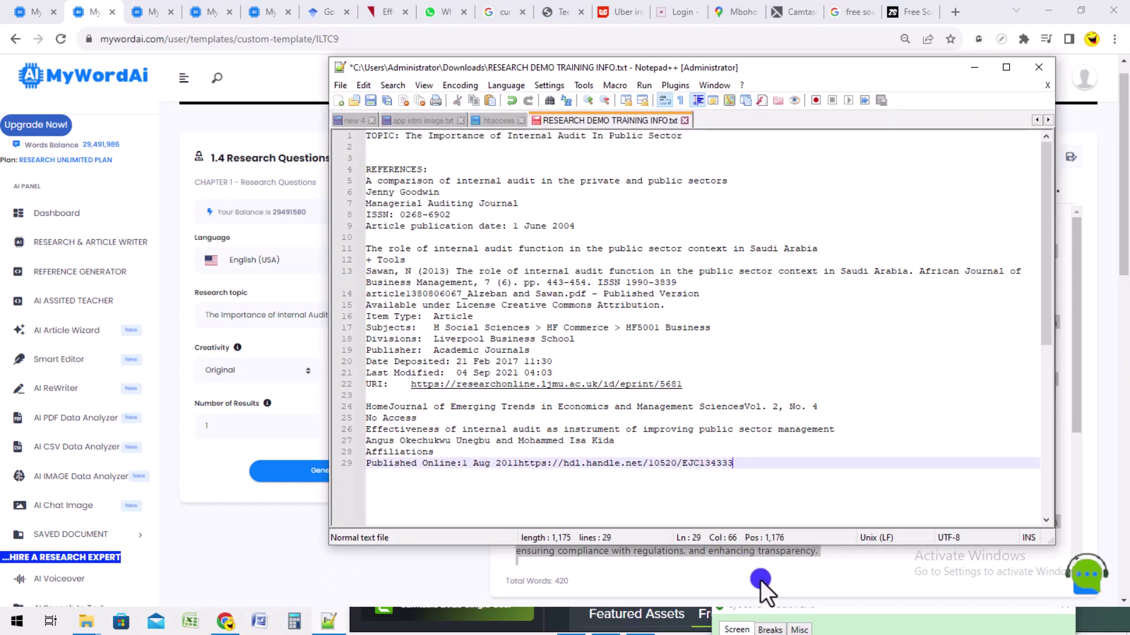
key("Return")
key("Return")
key("Return")
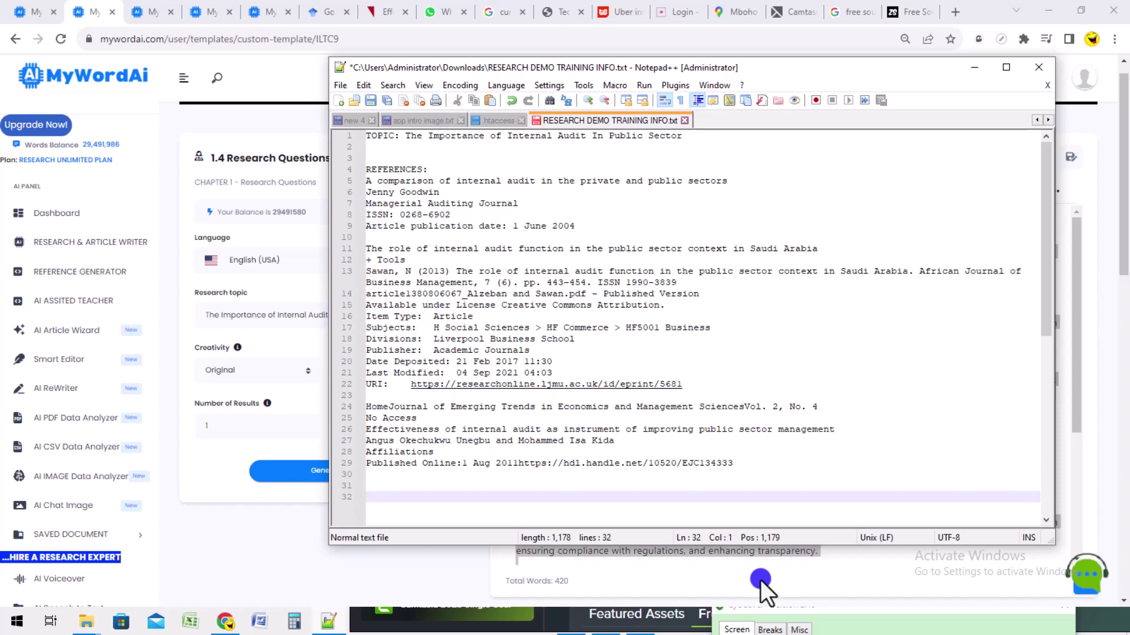
type("RE")
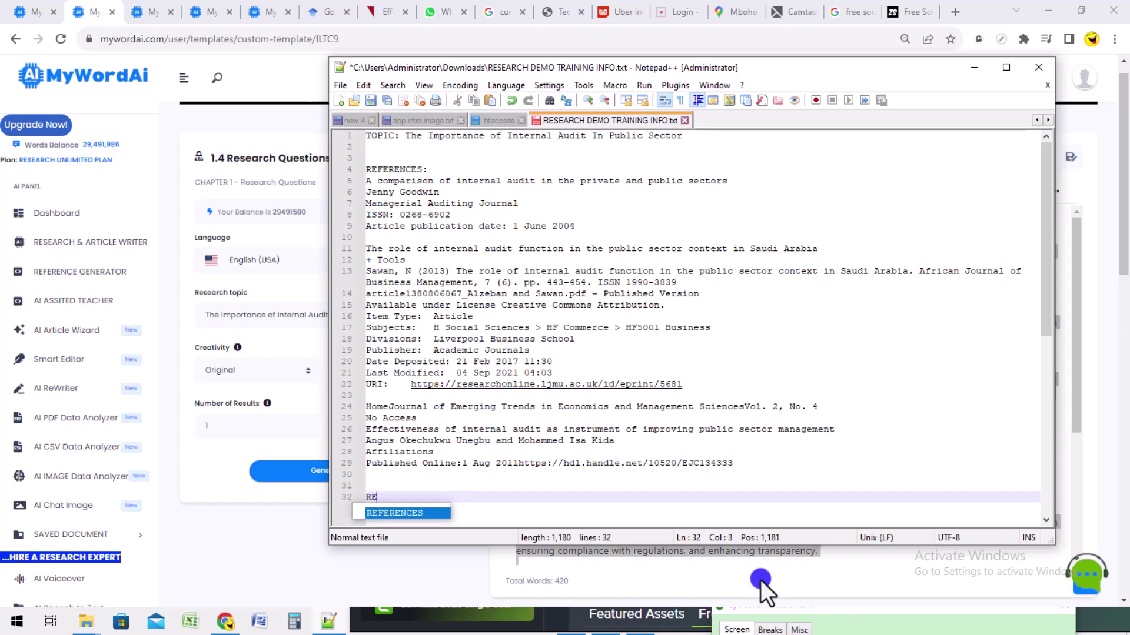
type("SEAR")
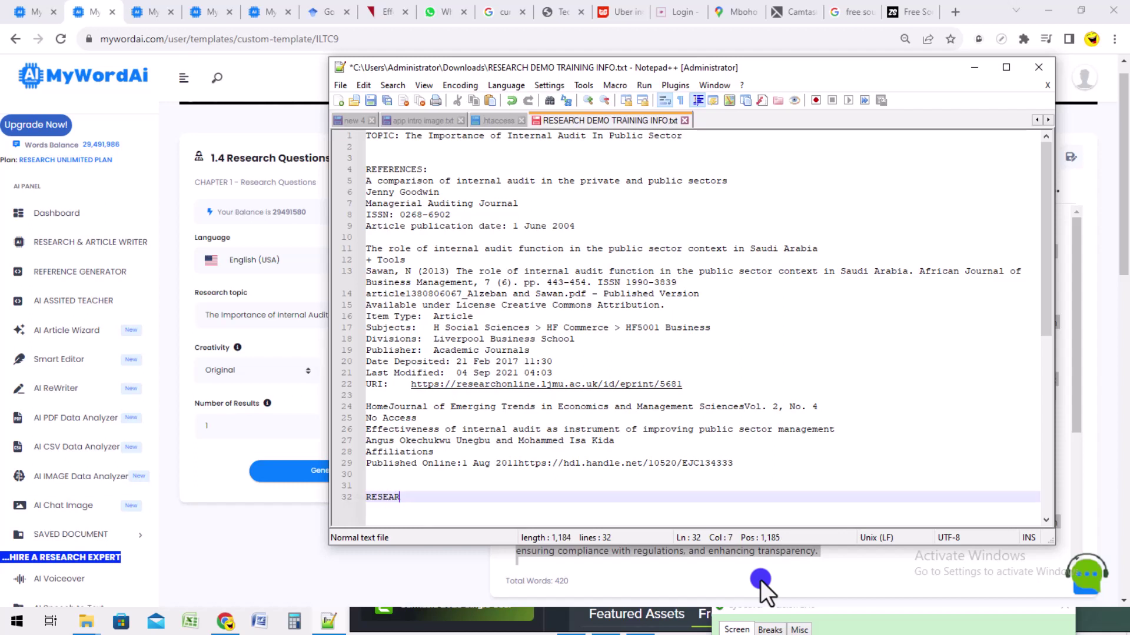
type("CH QUESTION")
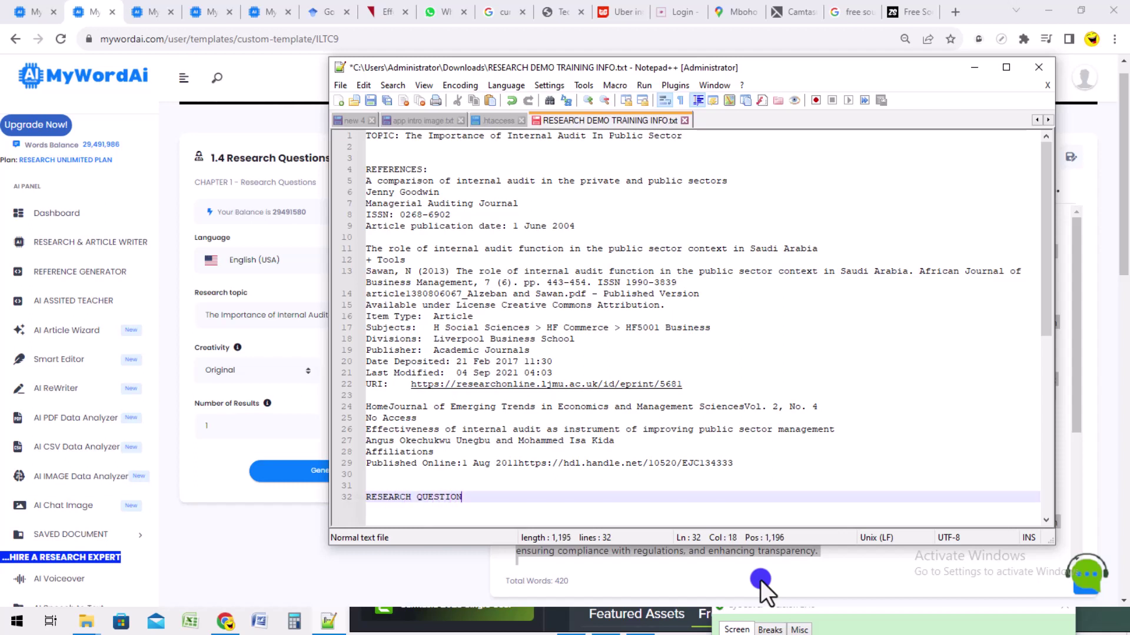
Paste the copied research questions below the RESEARCH QUESTION heading and save the text file
key("Return")
key("ctrl+v")
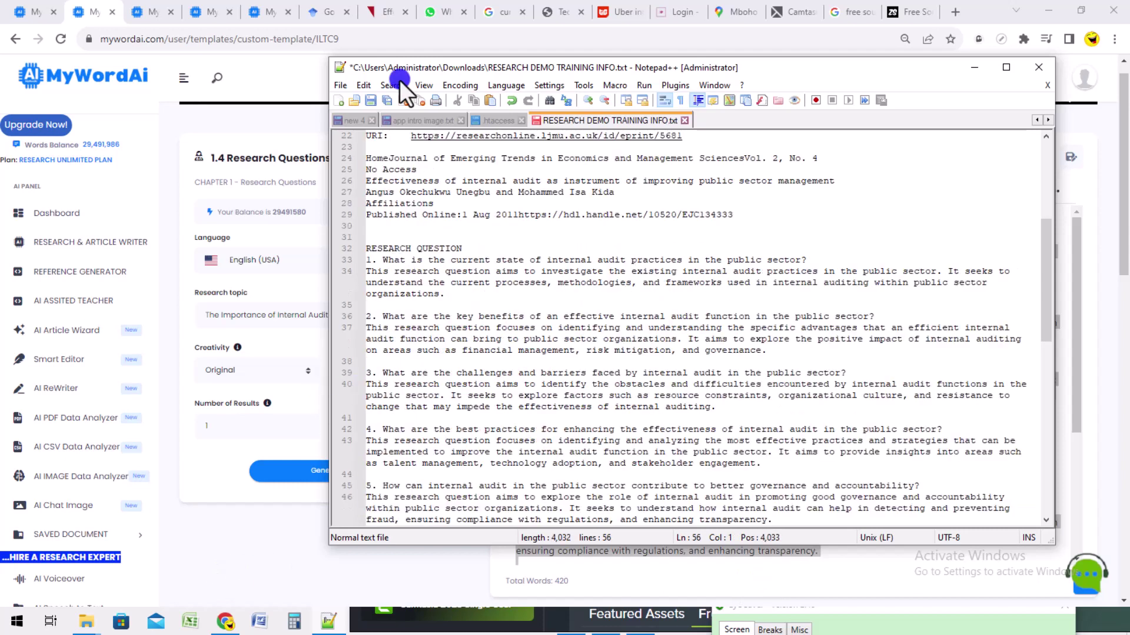
left_click(372, 101)
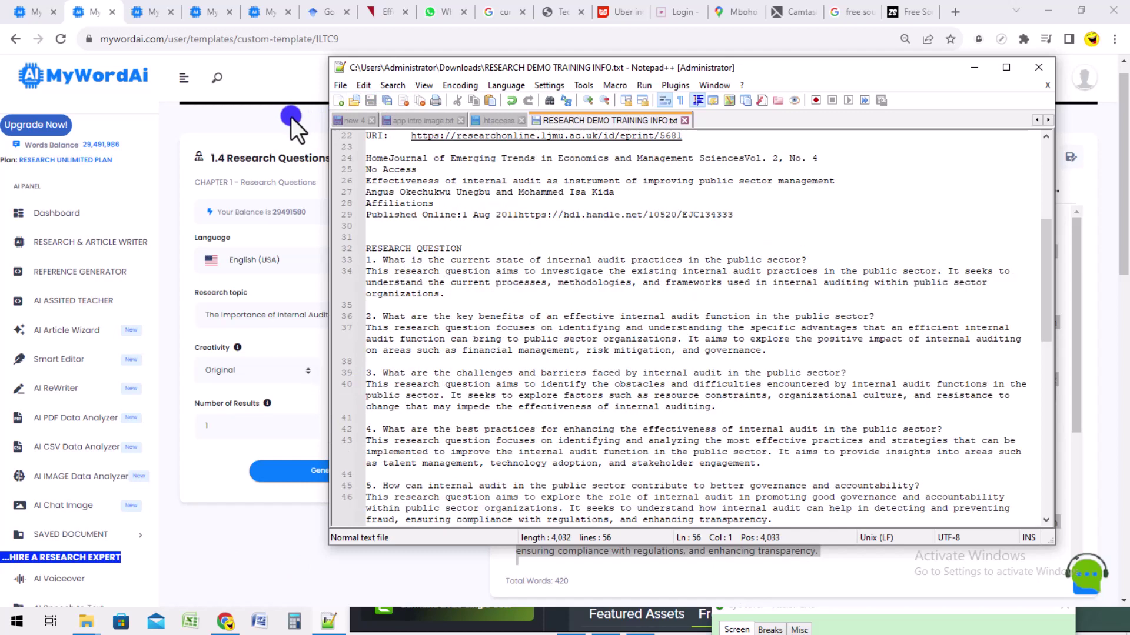
Back in MyWordAi, name the generated research questions document "RESEARCG QUESTIONS" and save it
left_click(290, 118)
scroll(1118, 222, "up", 1)
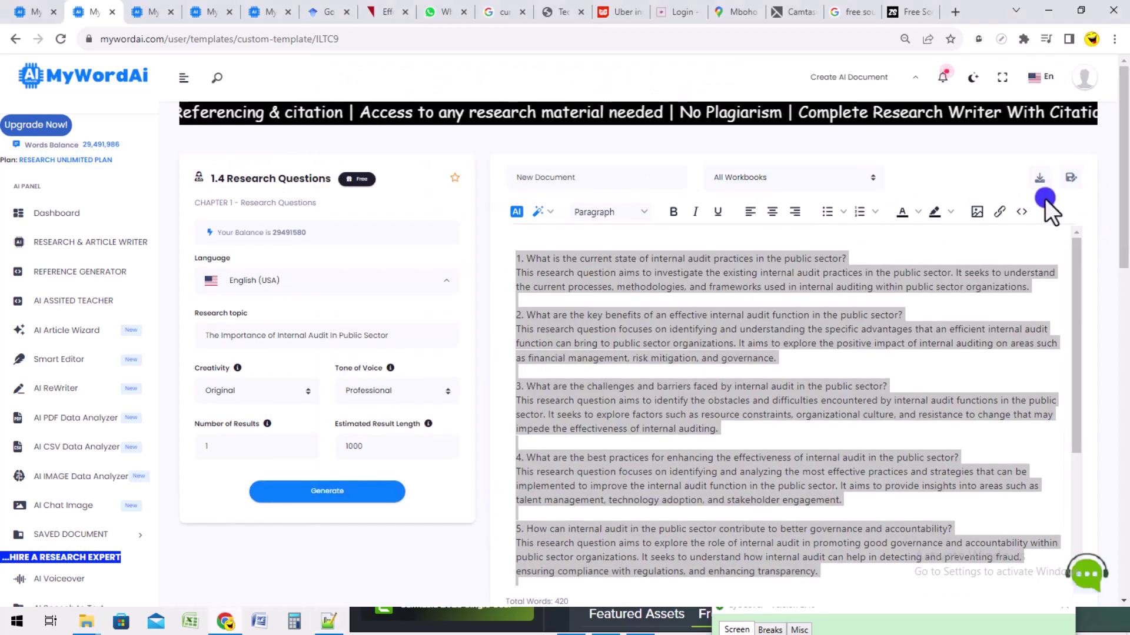
left_click_drag(593, 186, 436, 182)
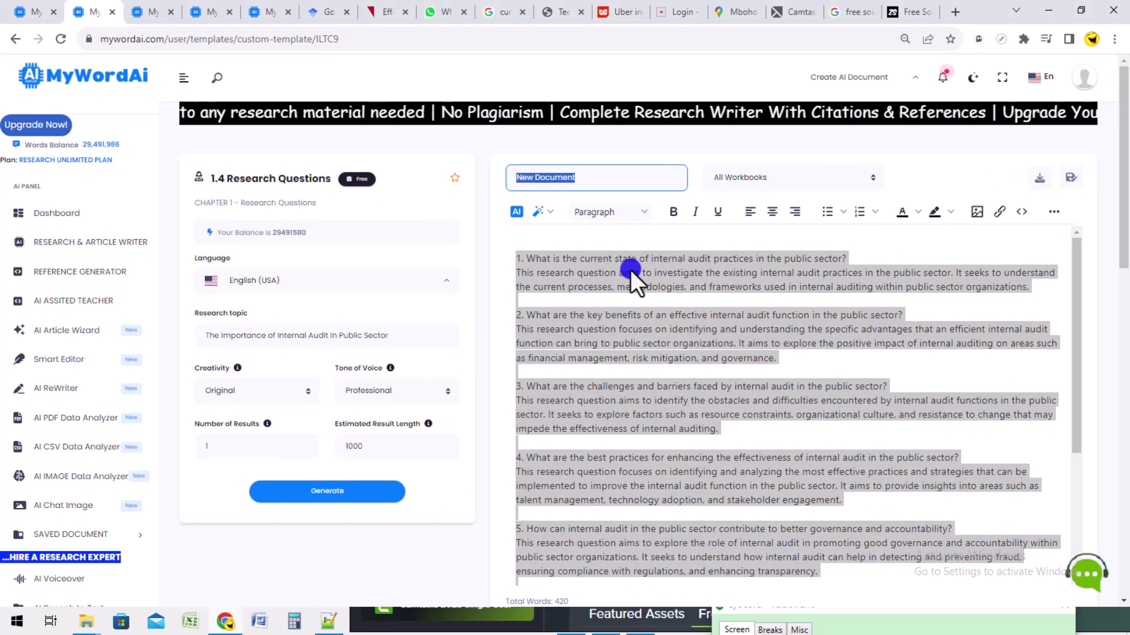
type("RESEAR")
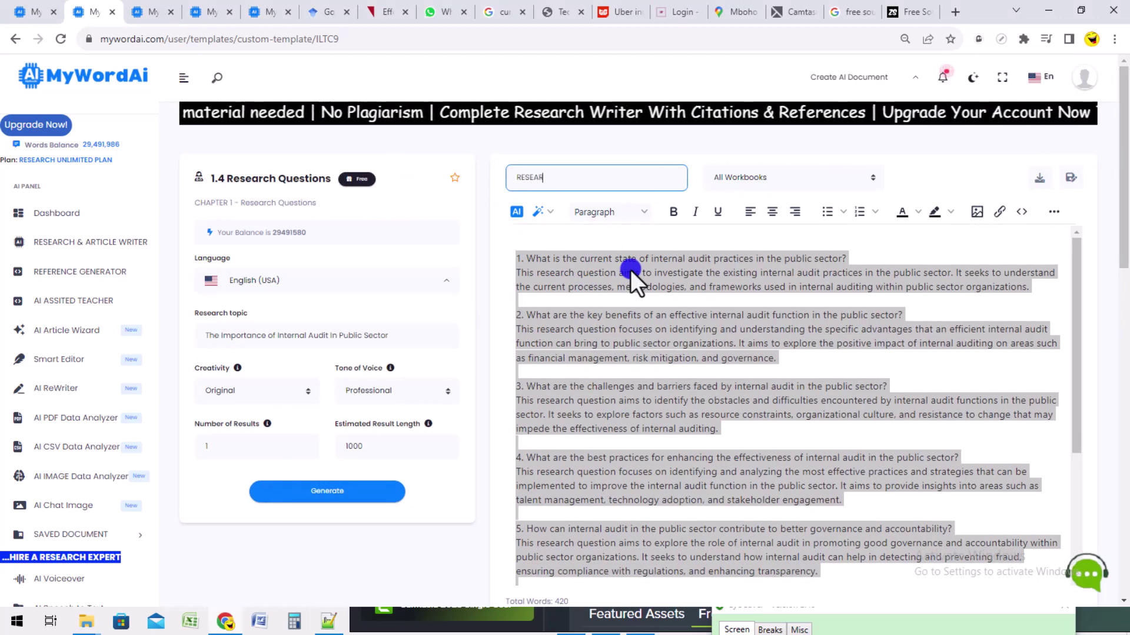
type("CG C")
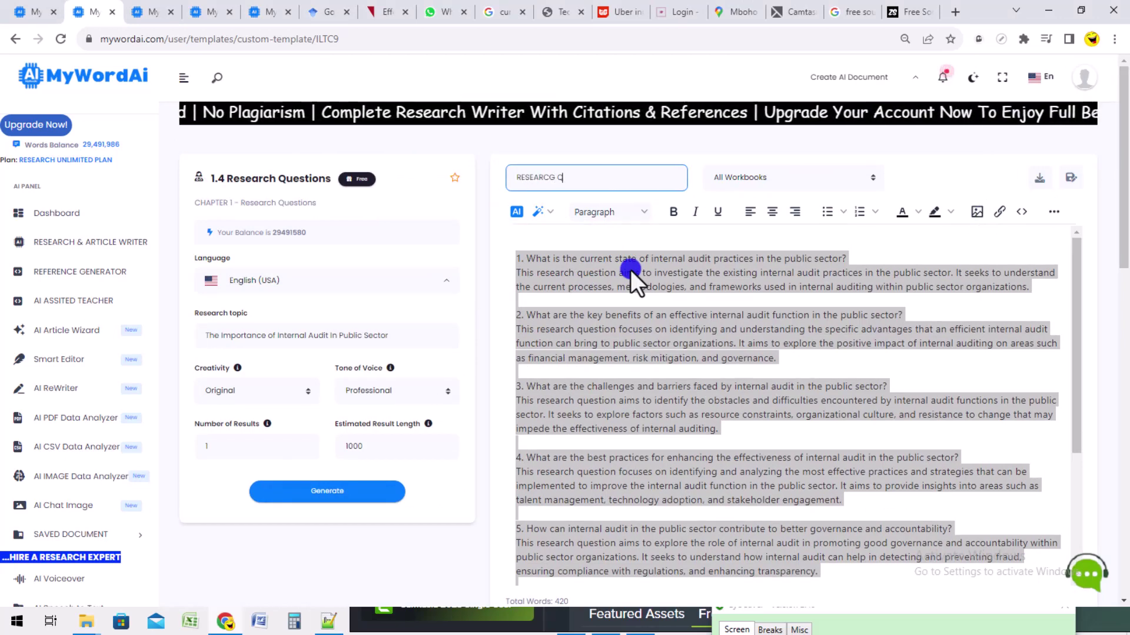
type("UES")
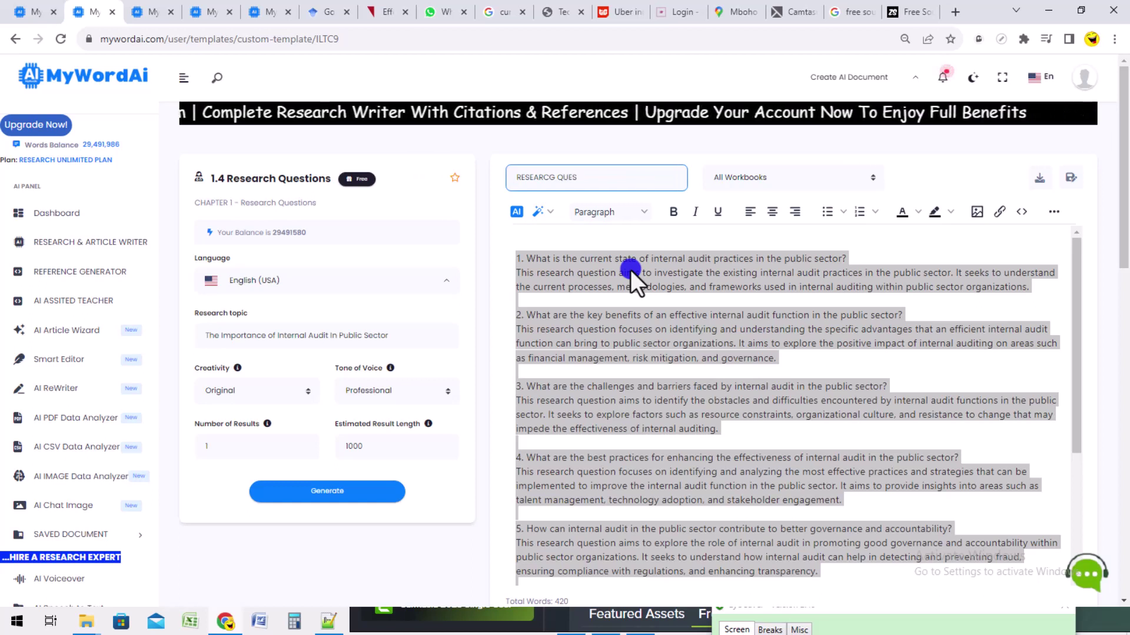
type("TION")
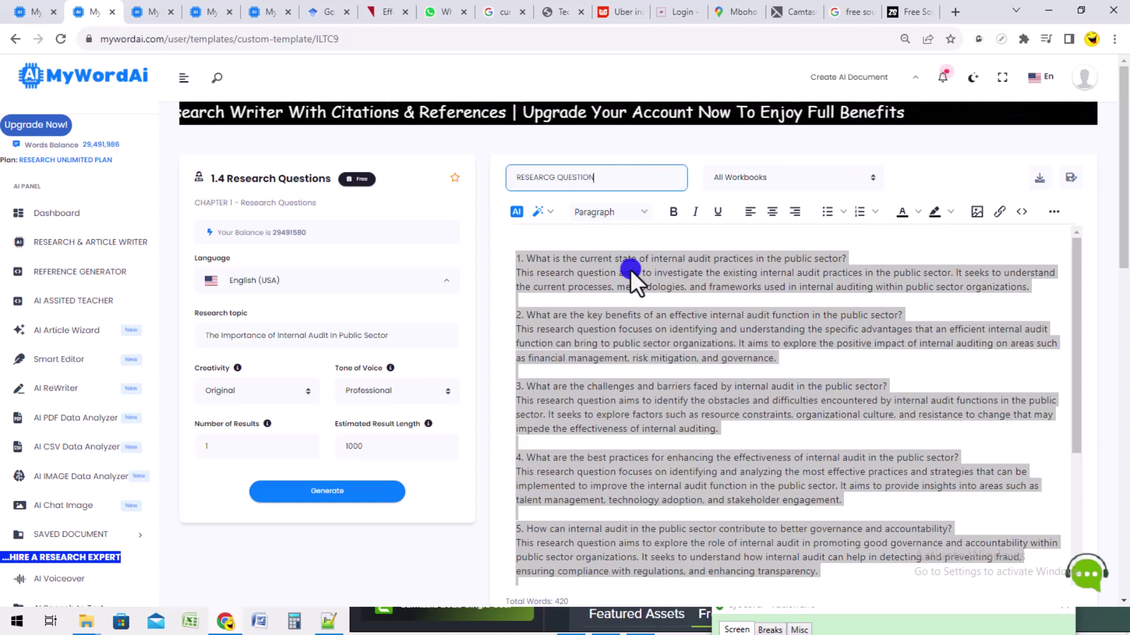
type("S")
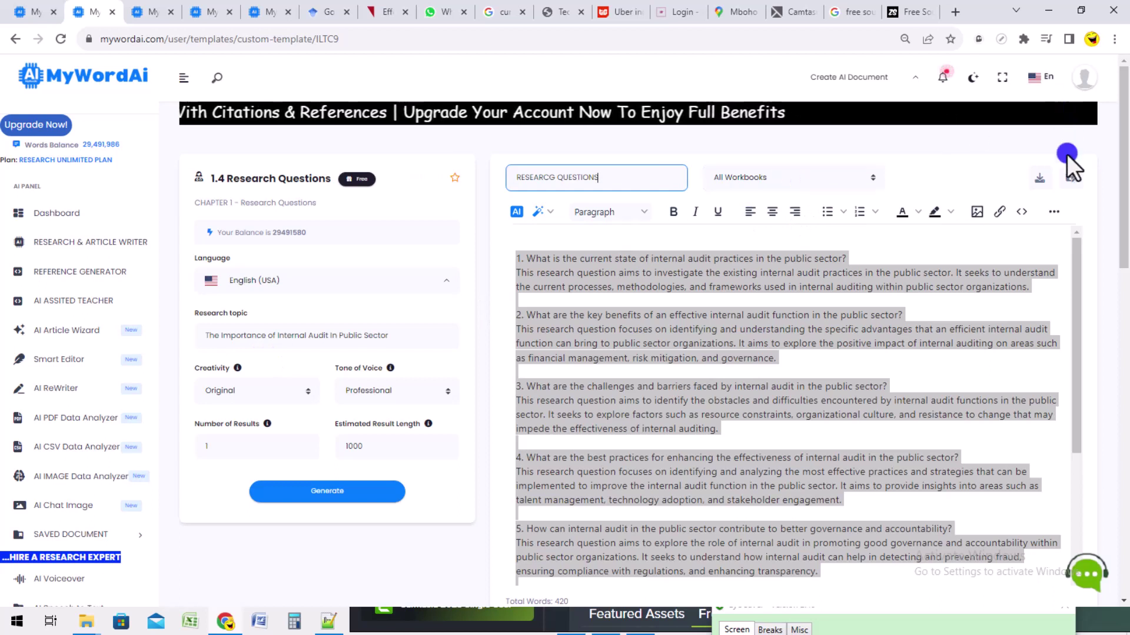
left_click(1074, 176)
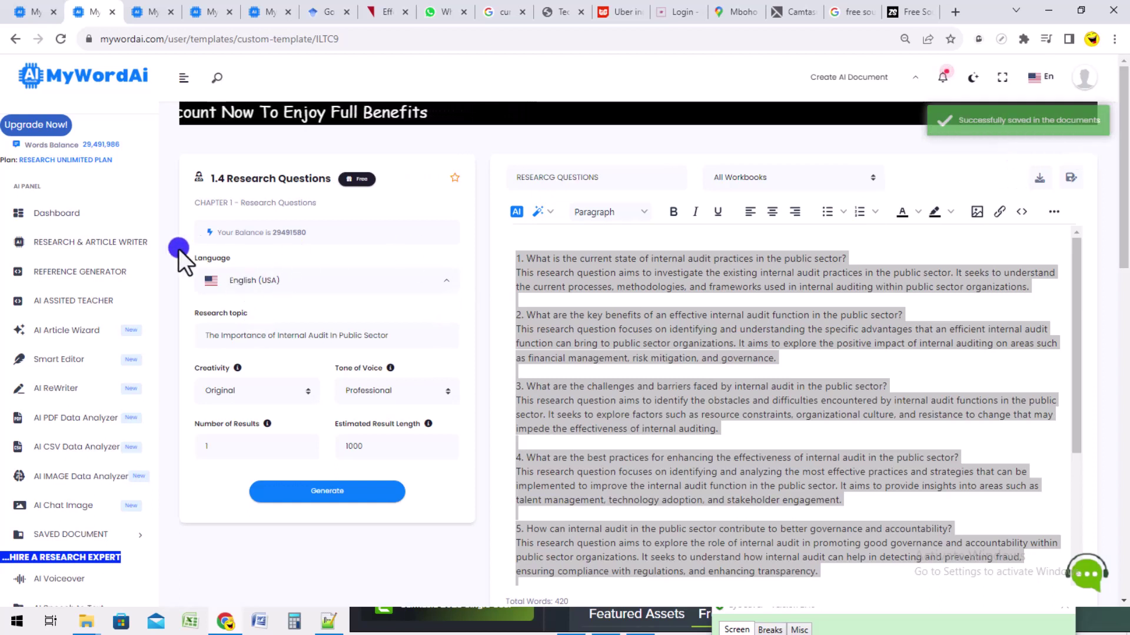
Look up where all saved documents can be found in the saved document section
scroll(157, 247, "down", 1)
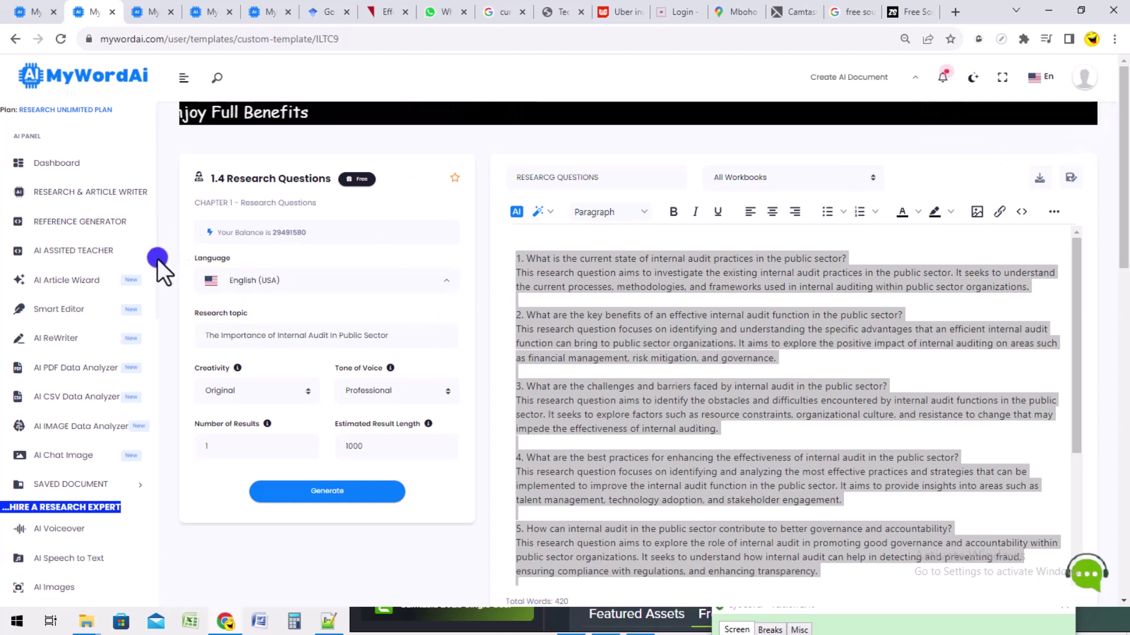
scroll(157, 259, "down", 2)
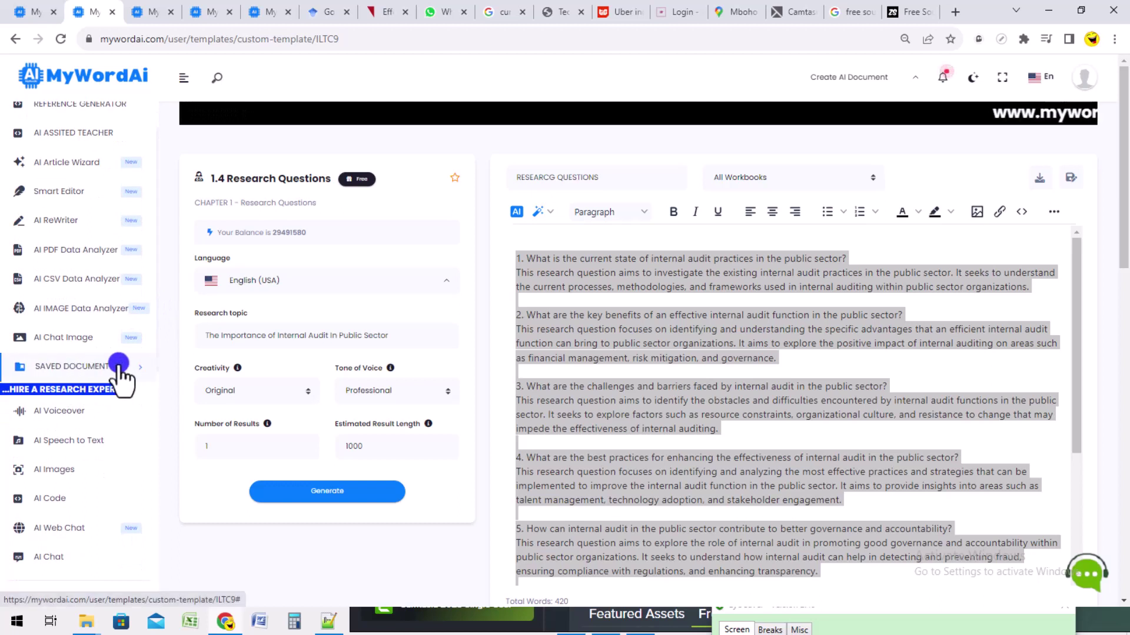
left_click(120, 371)
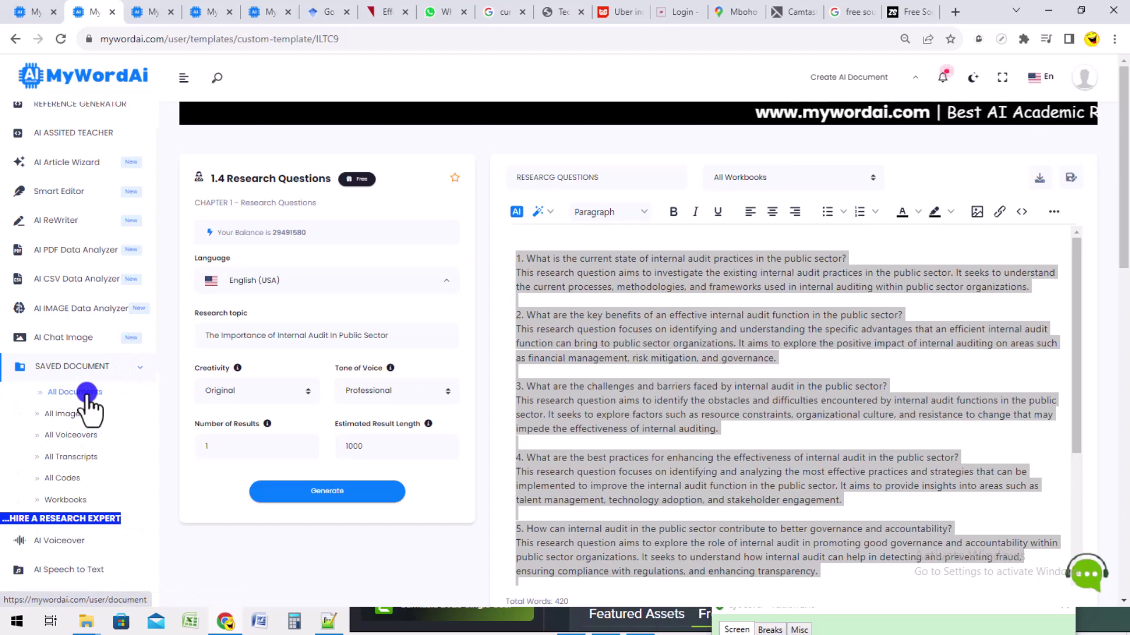
scroll(156, 347, "up", 3)
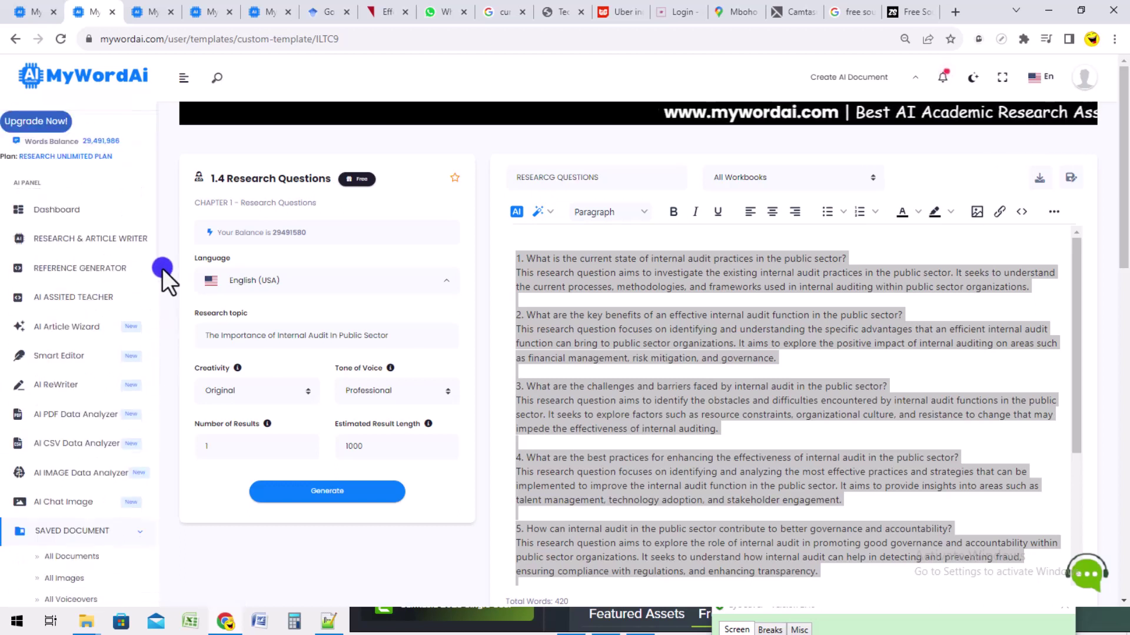
Correct the misspelled document name to "RESEARCH QUESTIONS" and save the document again
left_click(553, 177)
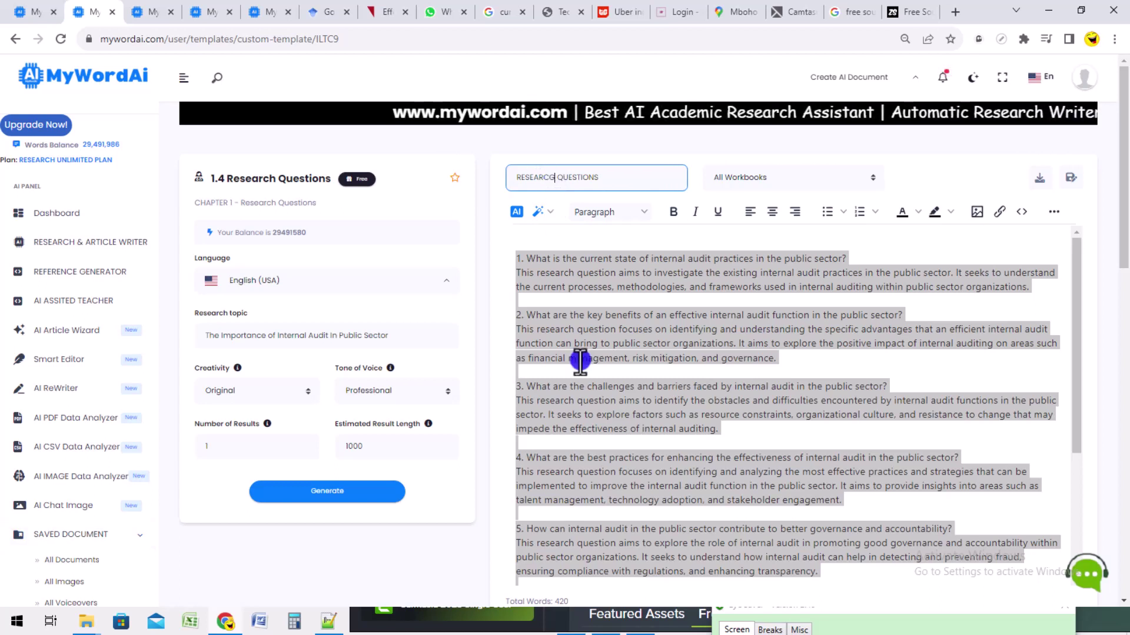
key("BackSpace")
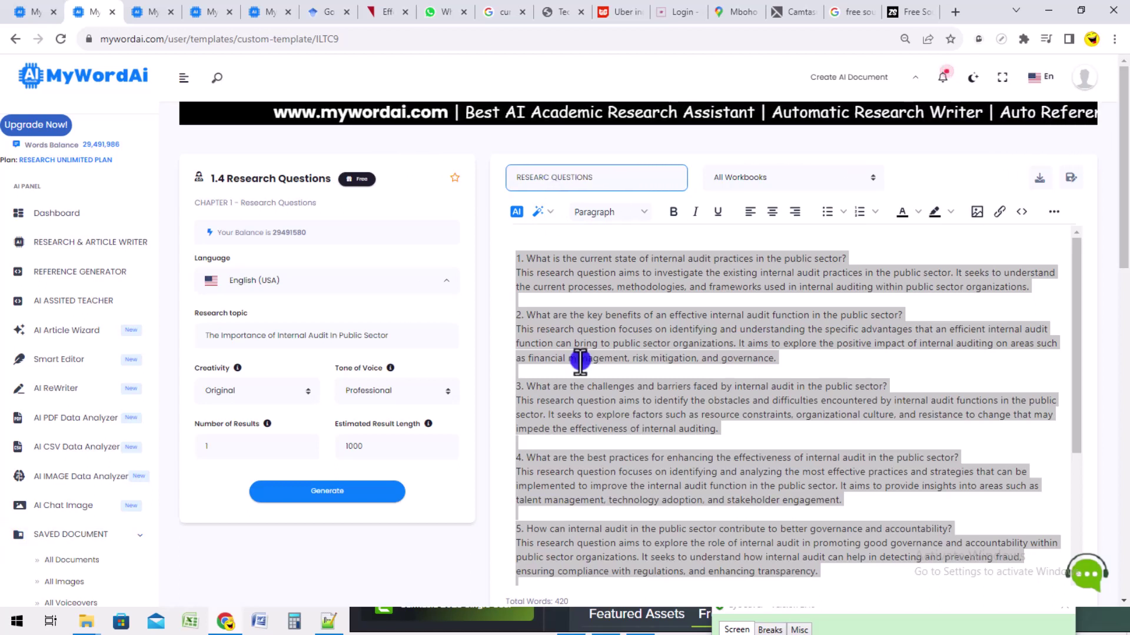
type("H")
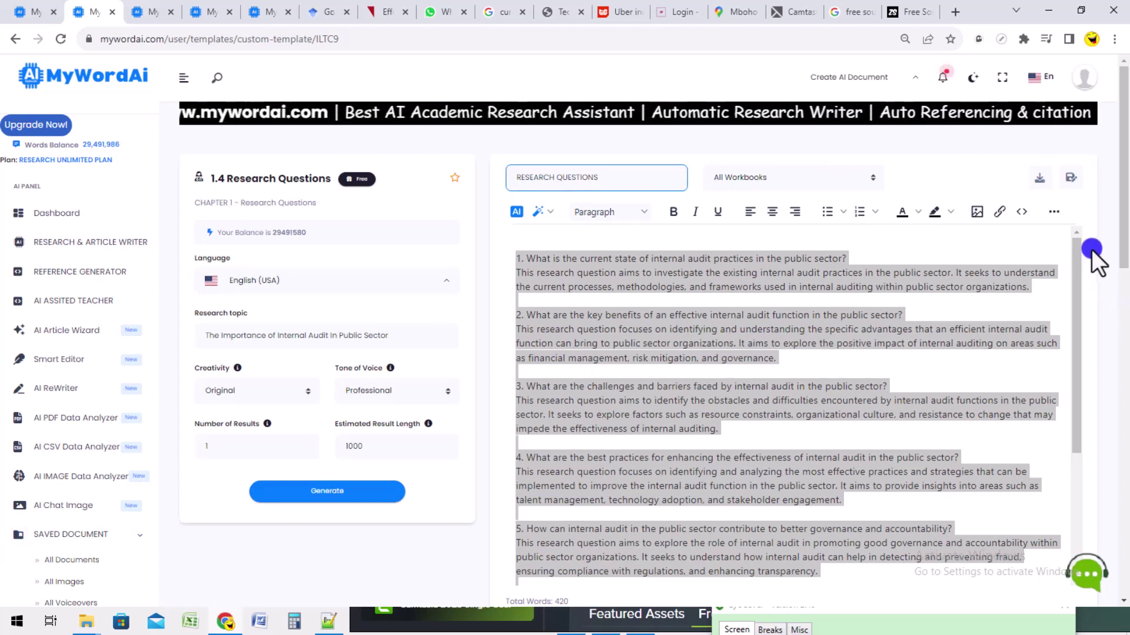
left_click(1071, 177)
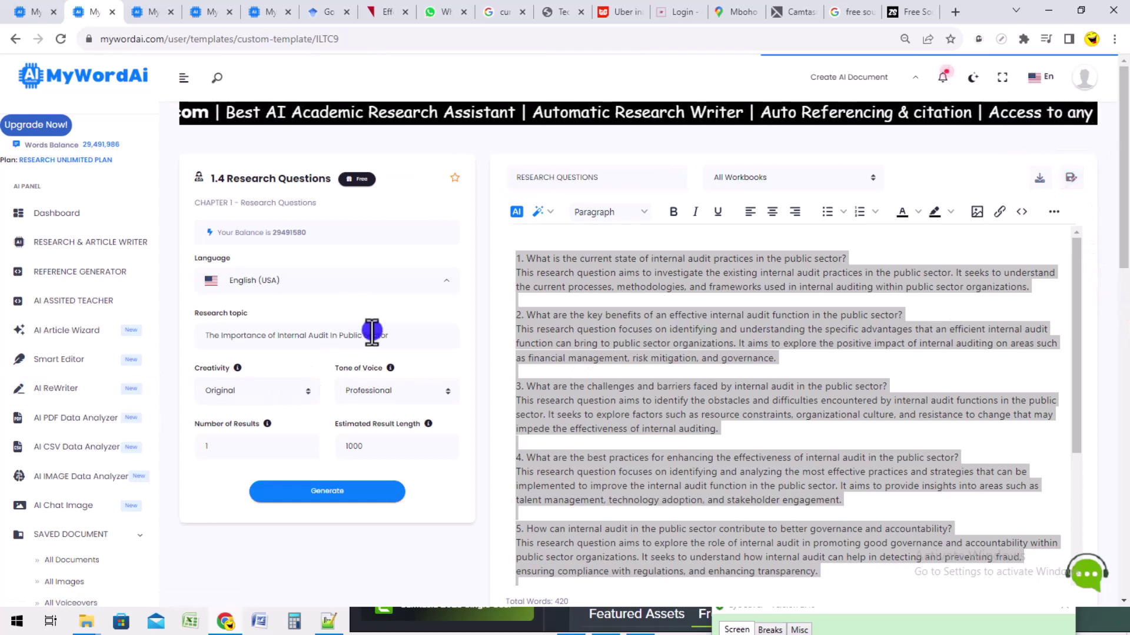
Leave the research questions page and open the 1.1 Background of the Study template from the Research Writer & More category
left_click(89, 242)
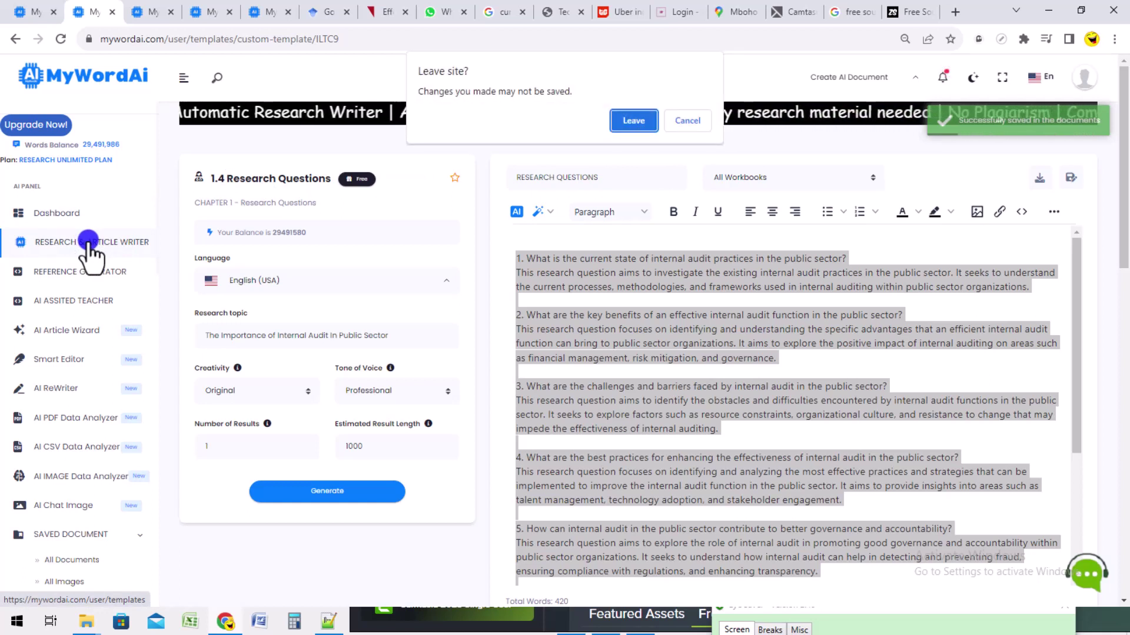
left_click(639, 124)
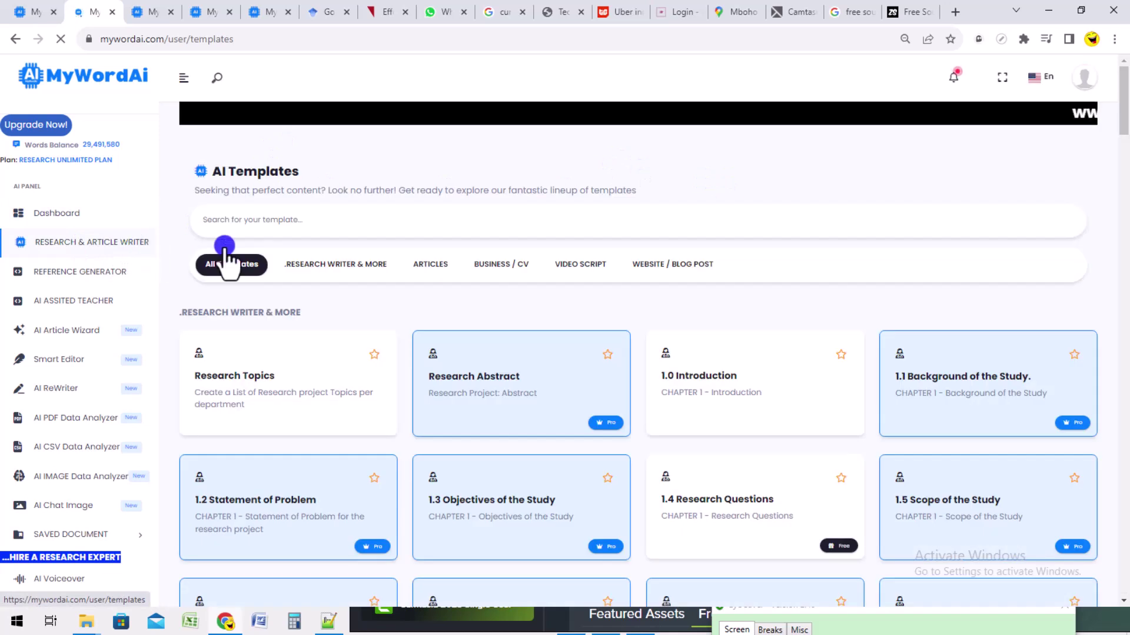
left_click(377, 264)
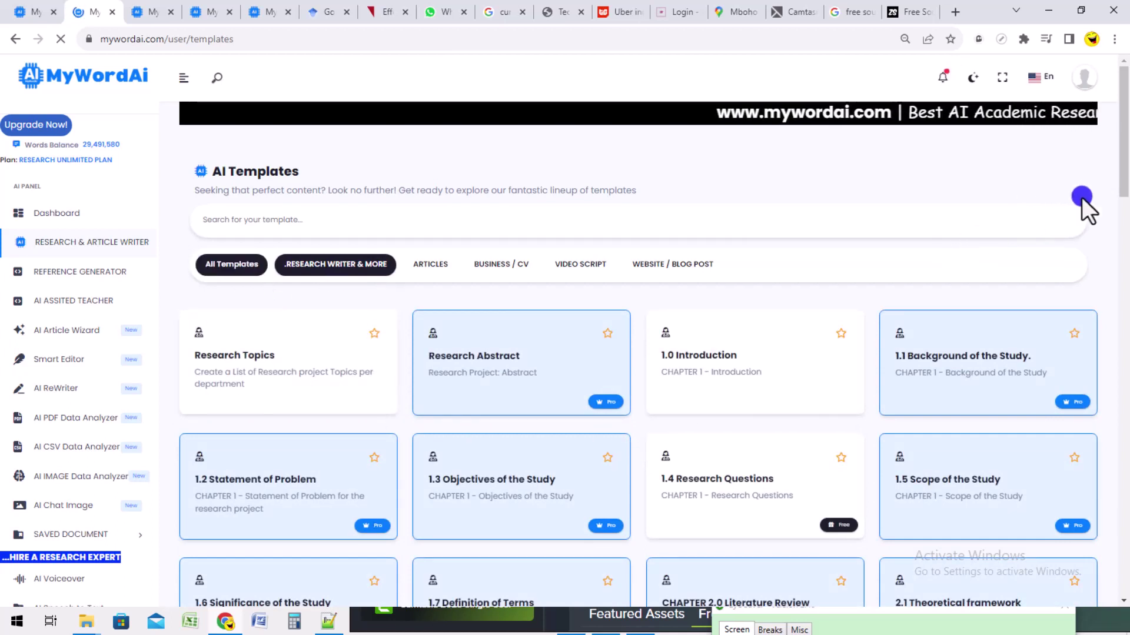
scroll(1124, 179, "down", 2)
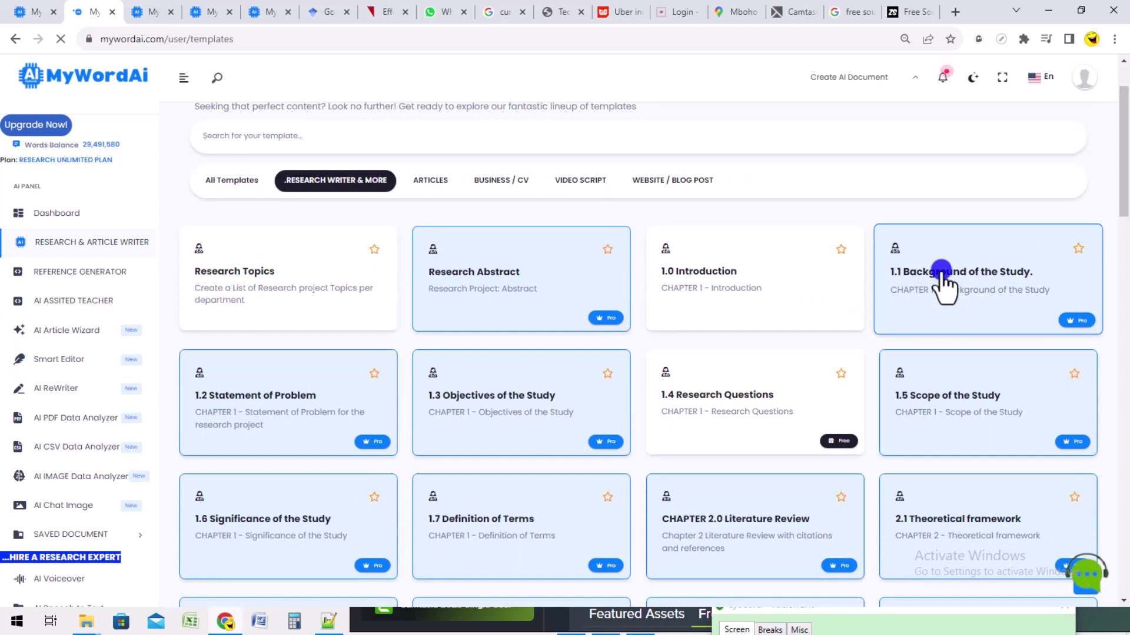
left_click(944, 277)
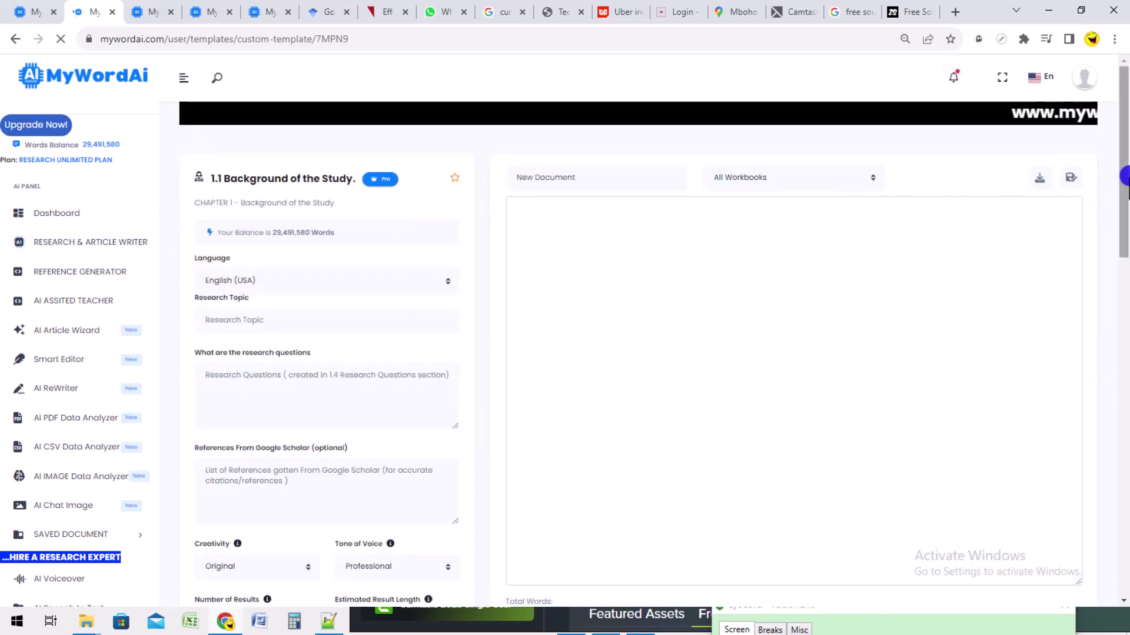
Paste the copied research questions as the research questions of the Background of the Study template
mouse_move(1121, 180)
left_mouse_down()
mouse_move(1119, 227)
mouse_move(1122, 188)
left_mouse_up()
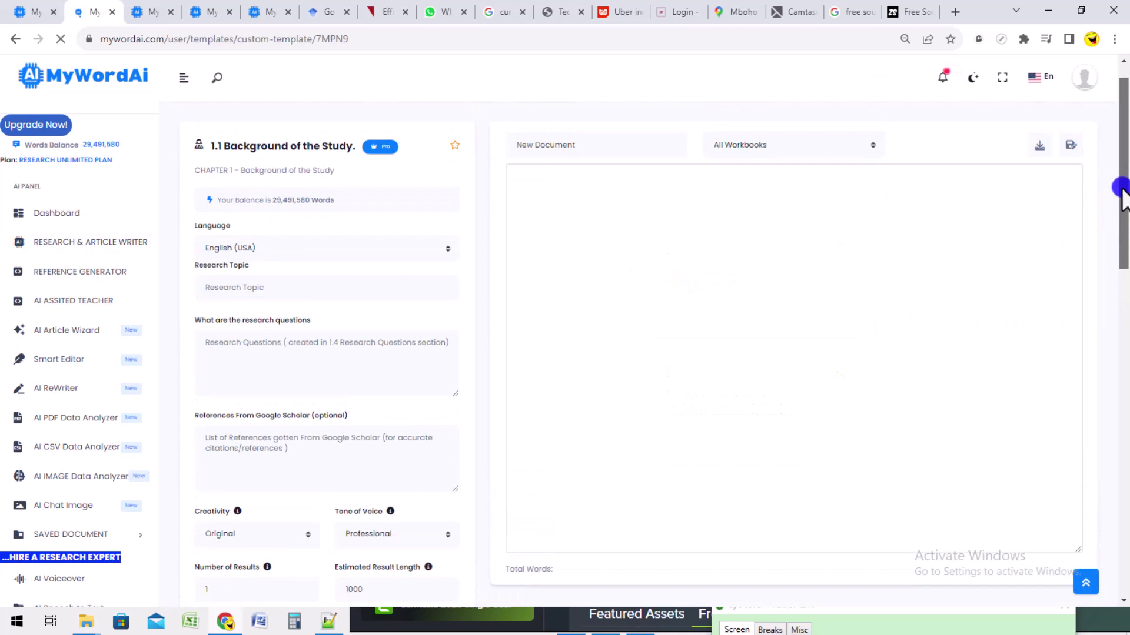
left_click(274, 290)
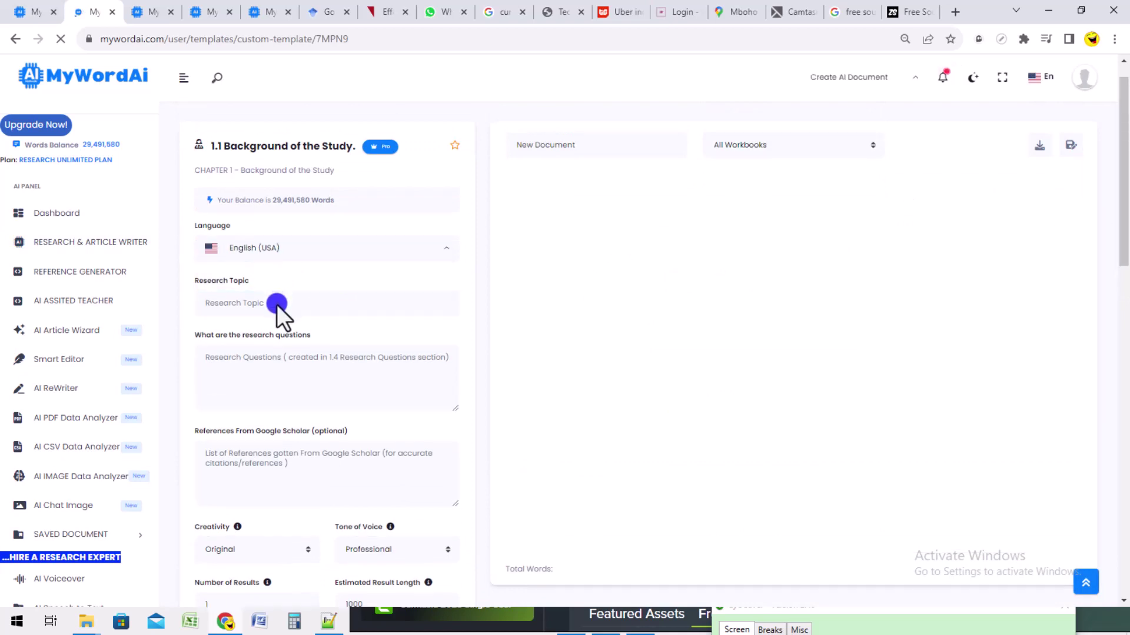
left_click(277, 363)
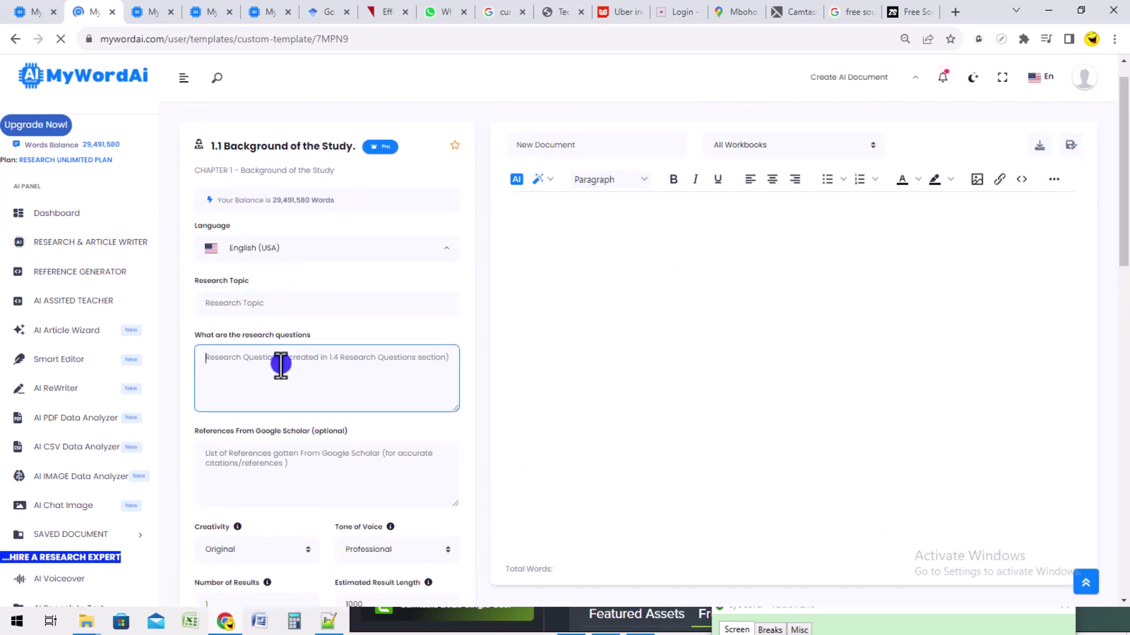
right_click(294, 366)
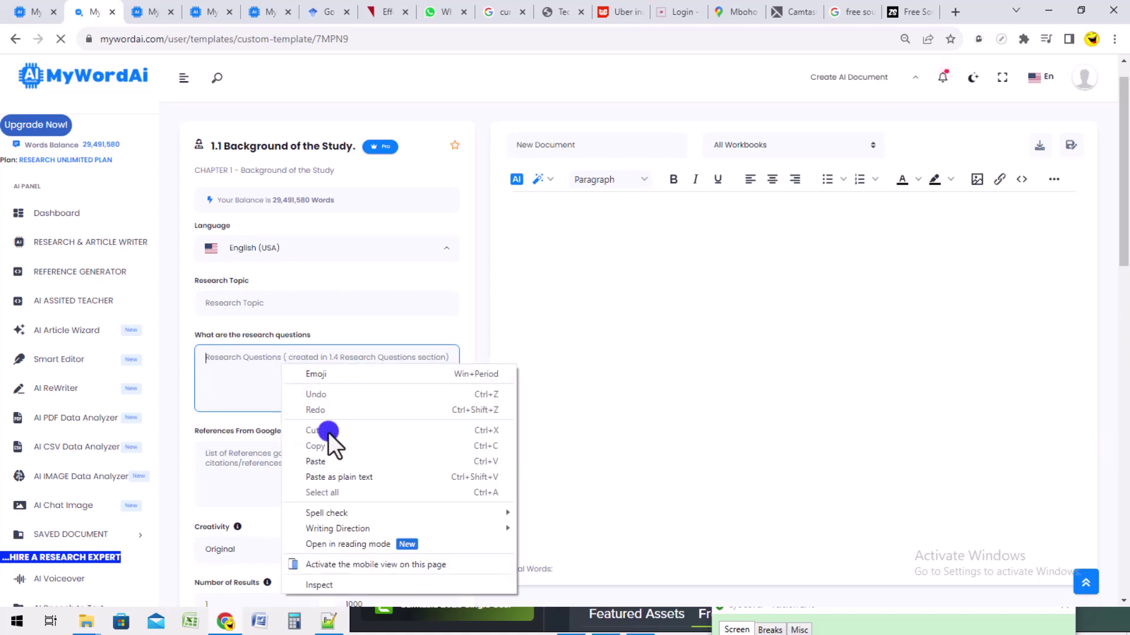
left_click(330, 463)
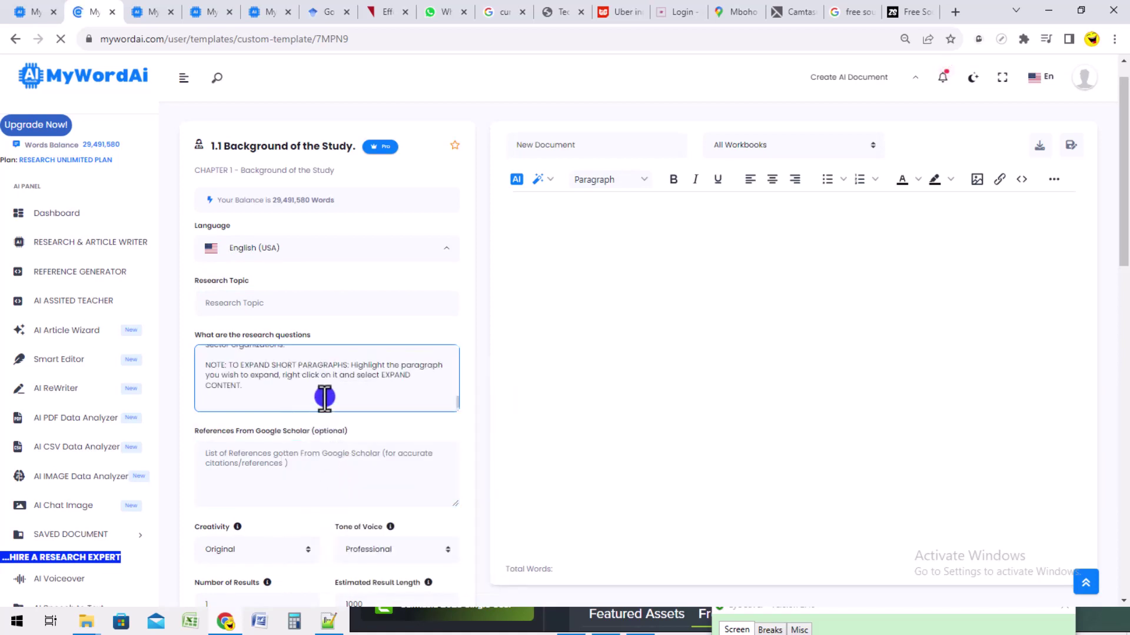
Delete the note about expanding short paragraphs from the end of the pasted questions and enlarge their text box
left_click_drag(290, 399, 192, 364)
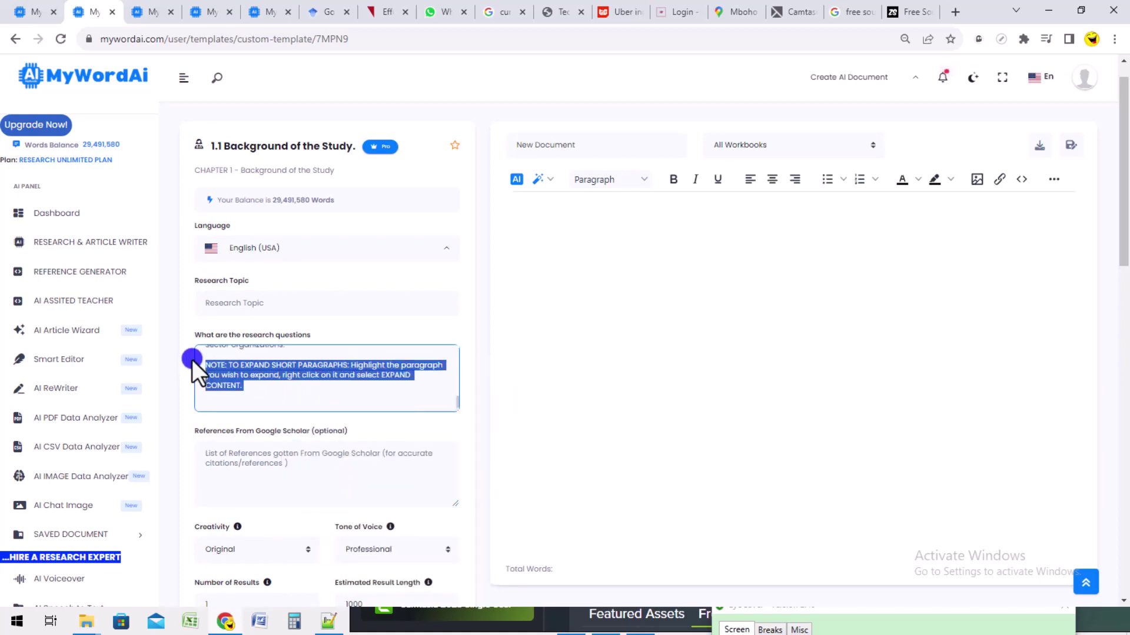
key("BackSpace")
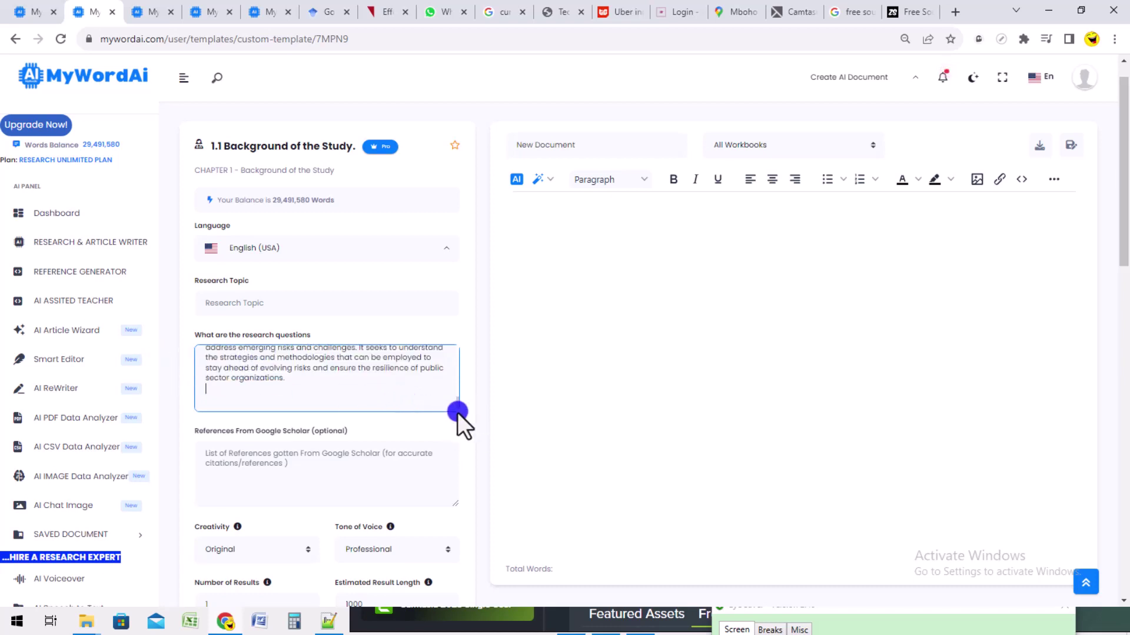
left_click_drag(457, 412, 459, 358)
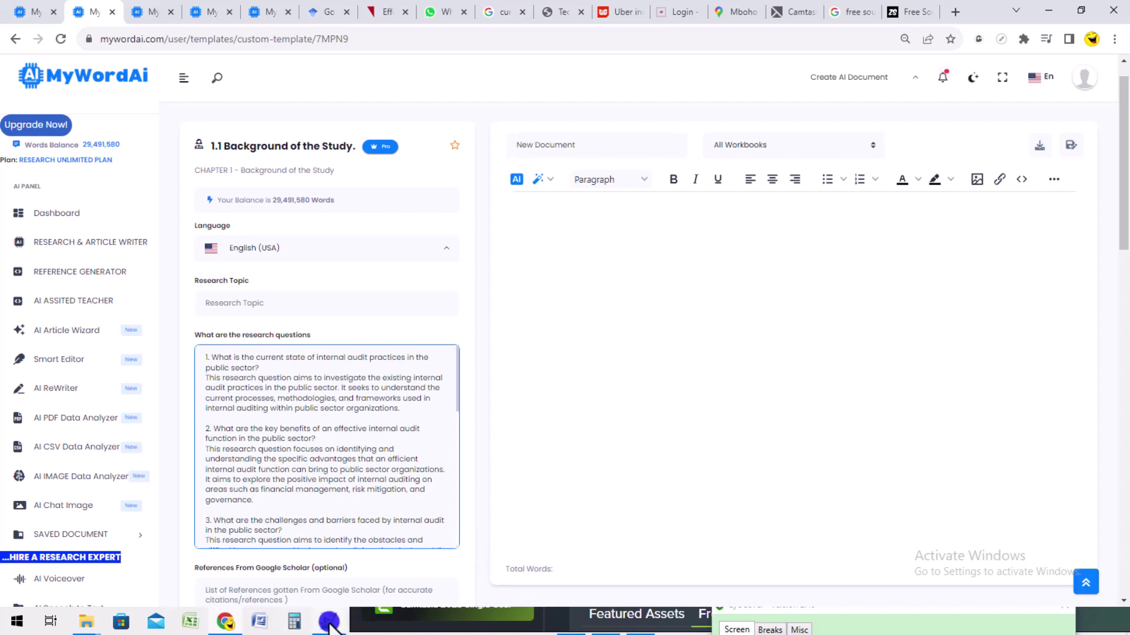
Switch to Notepad++ and copy the topic "The Importance of Internal Audit In Public Sector" from the first line of RESEARCH DEMO TRAINING INFO.txt
left_click(328, 622)
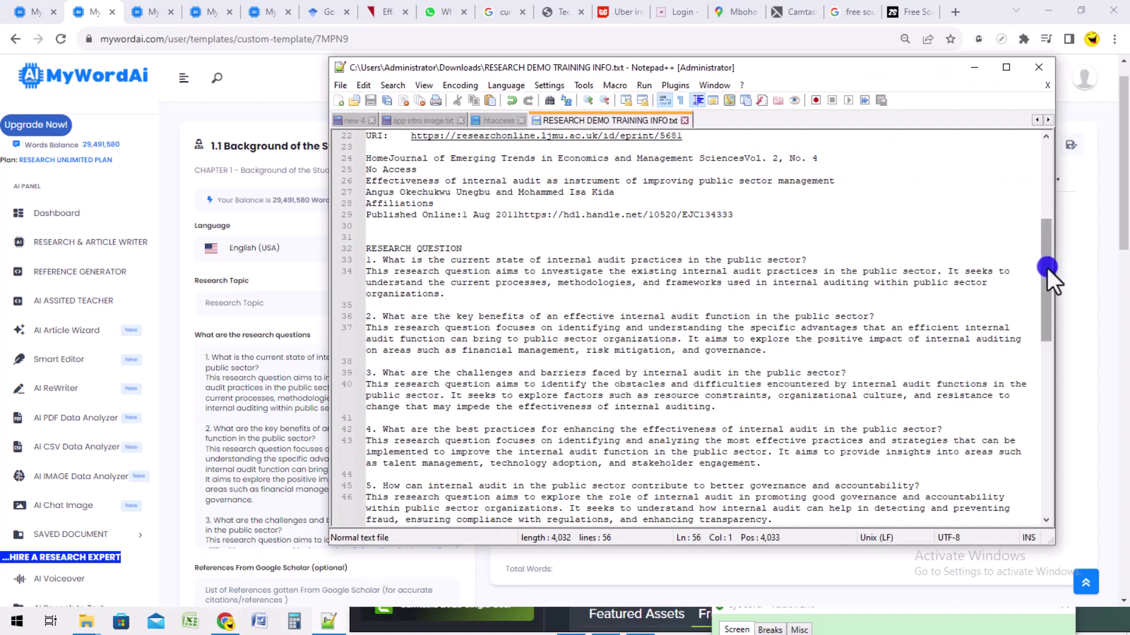
left_click_drag(1046, 267, 1041, 153)
left_click(690, 138)
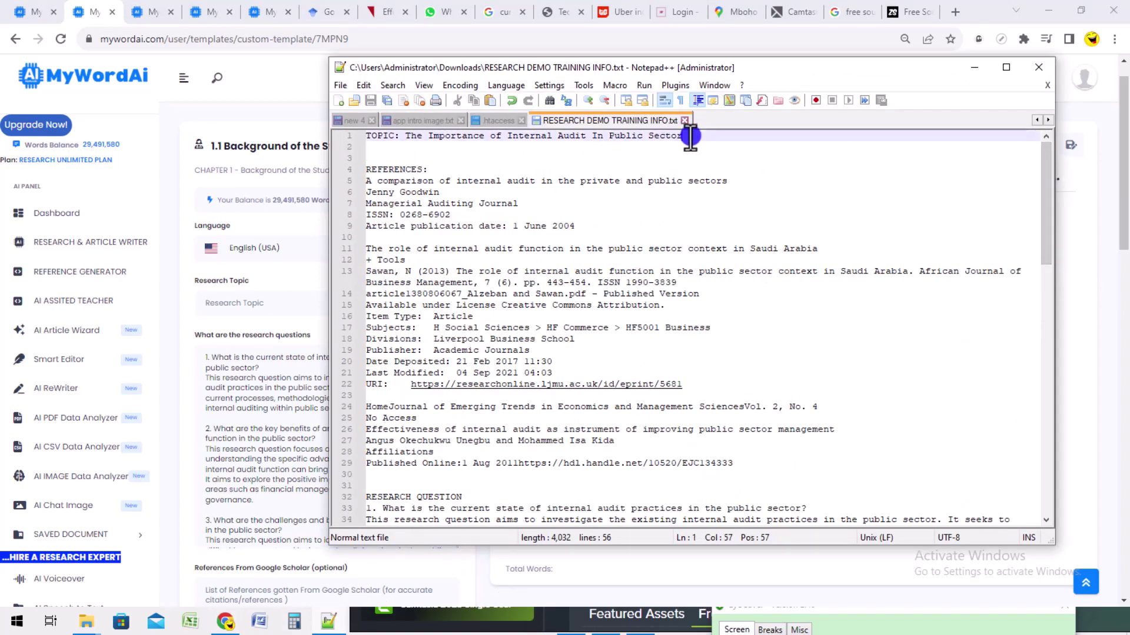
left_click_drag(689, 138, 401, 136)
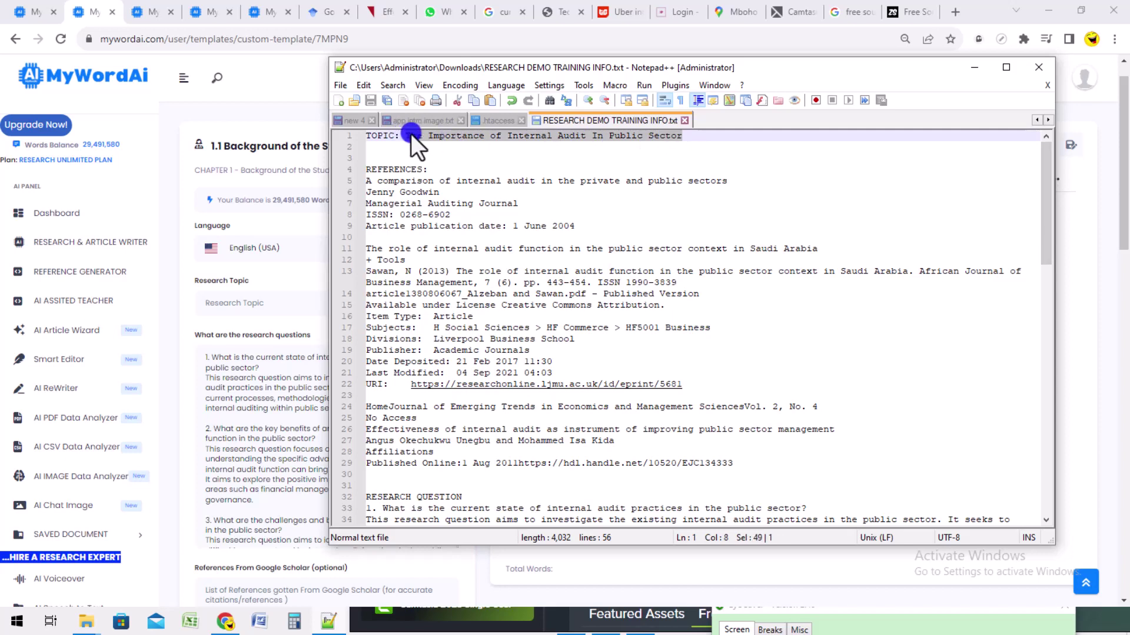
right_click(411, 133)
left_click(450, 158)
Return to MyWordAi and paste "The Importance of Internal Audit In Public Sector" as the research topic for the Background of the Study
left_click(282, 310)
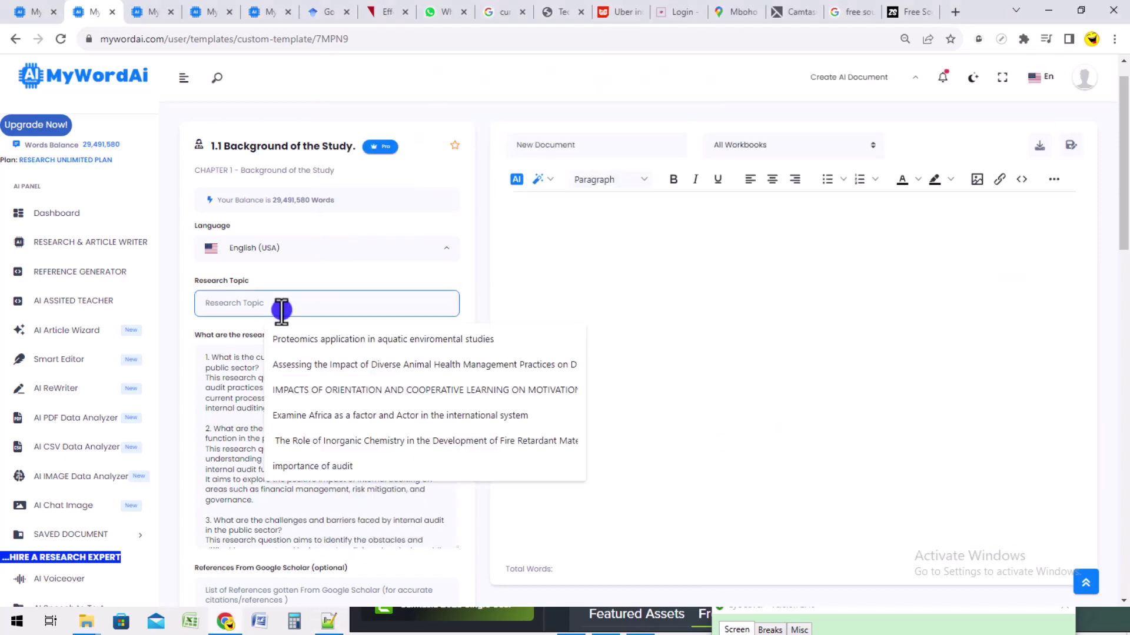
right_click(302, 306)
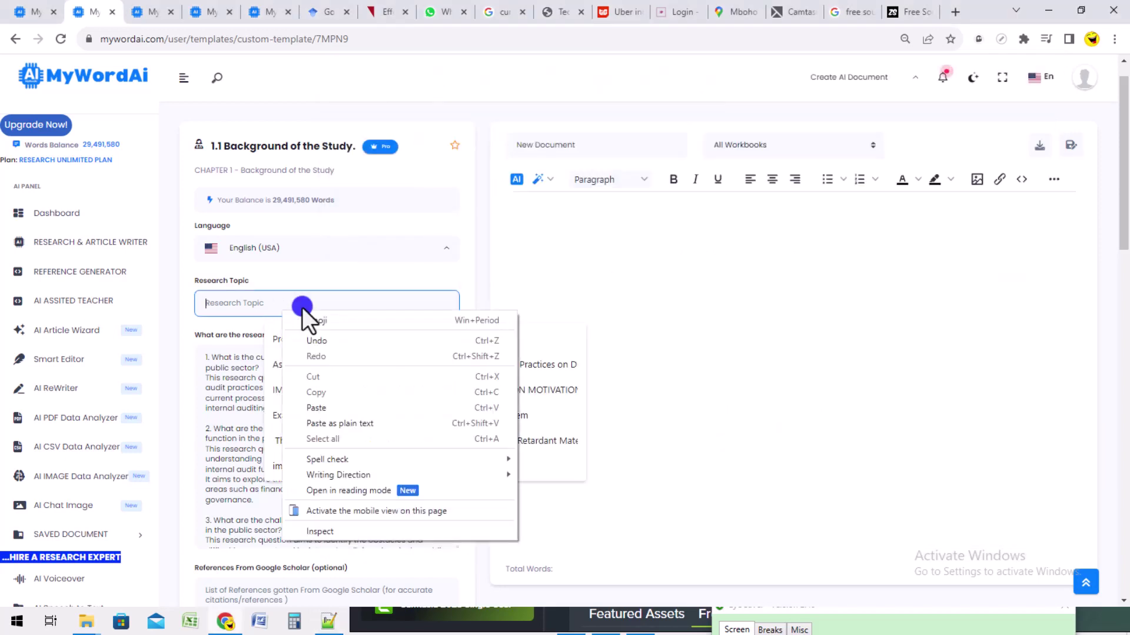
left_click(327, 406)
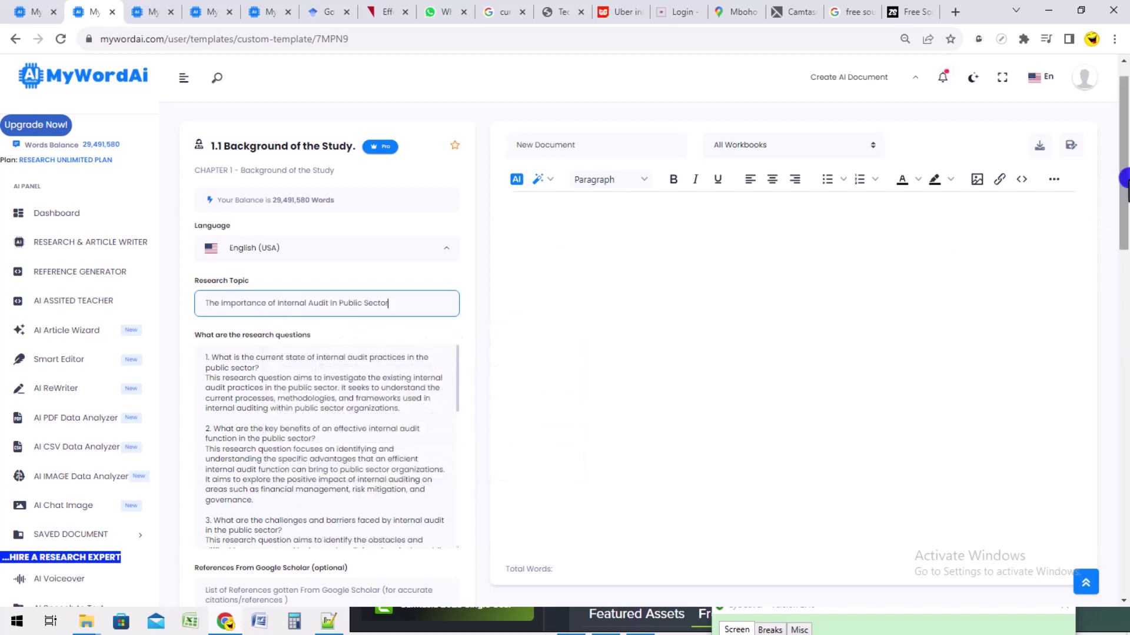
Enlarge the text box for the optional Google Scholar references in the Background of the Study form
left_click_drag(1124, 178, 1124, 268)
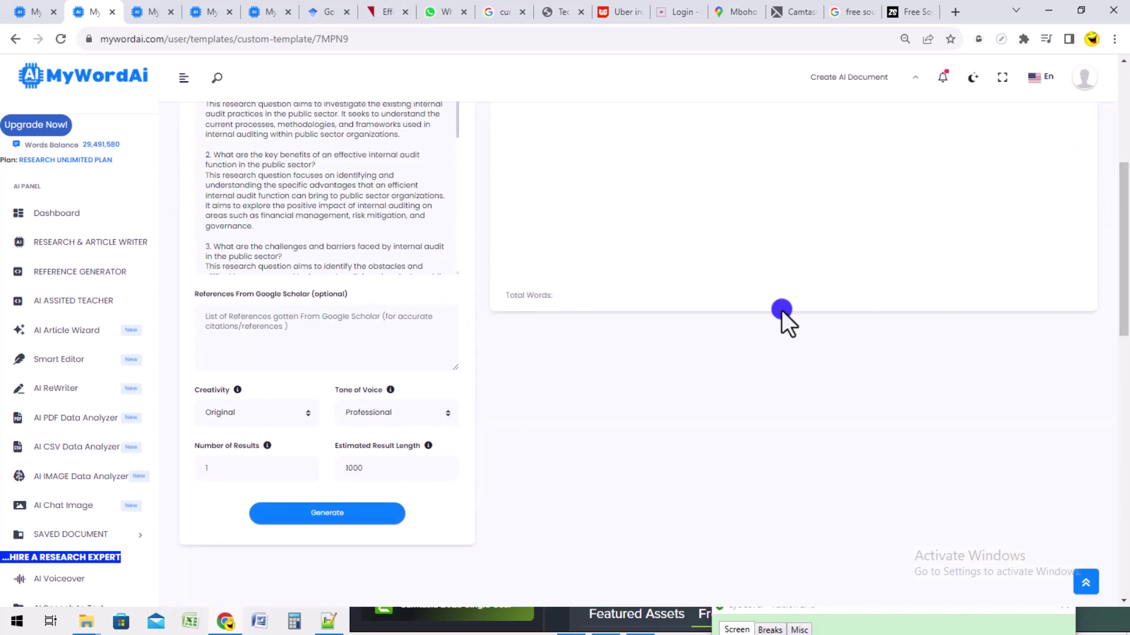
left_click(431, 331)
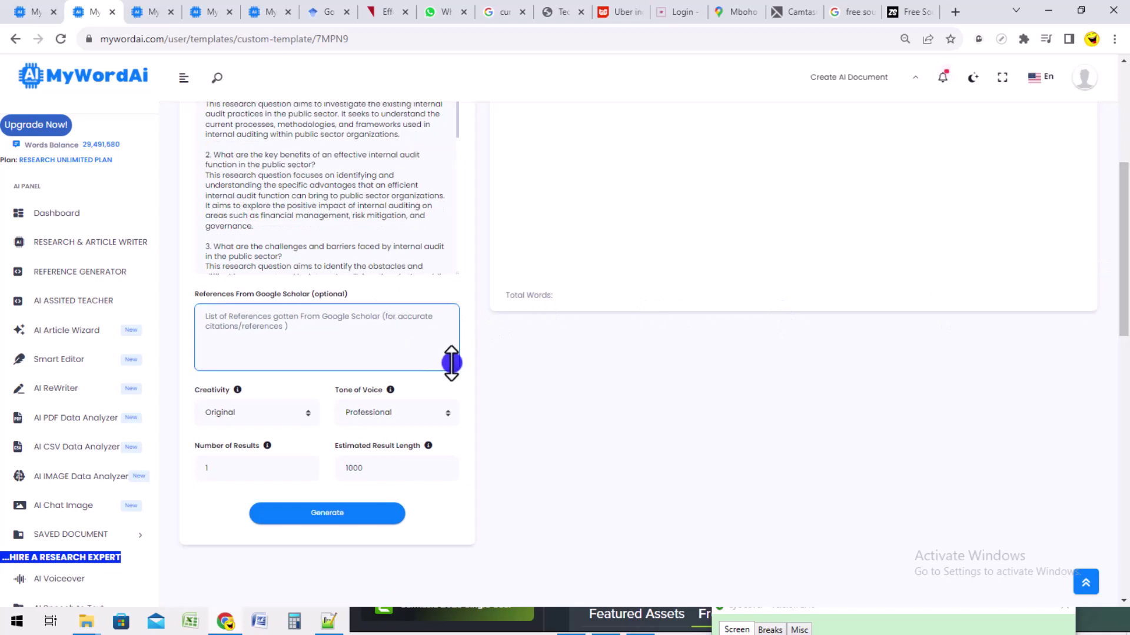
left_click_drag(453, 368, 454, 405)
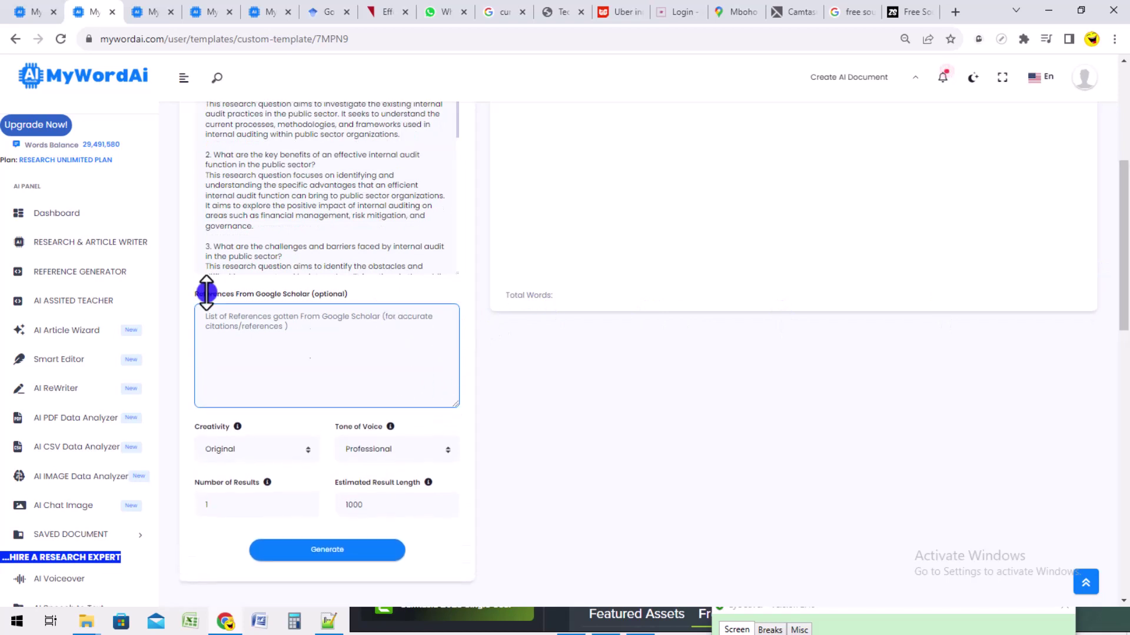
left_click(267, 298)
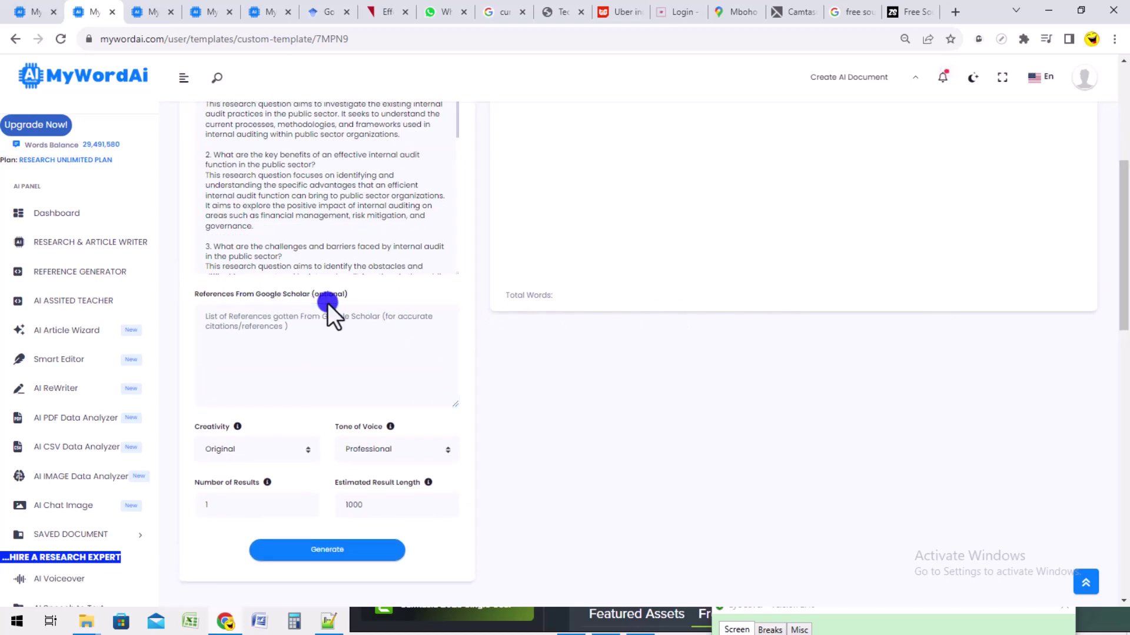
left_click(351, 347)
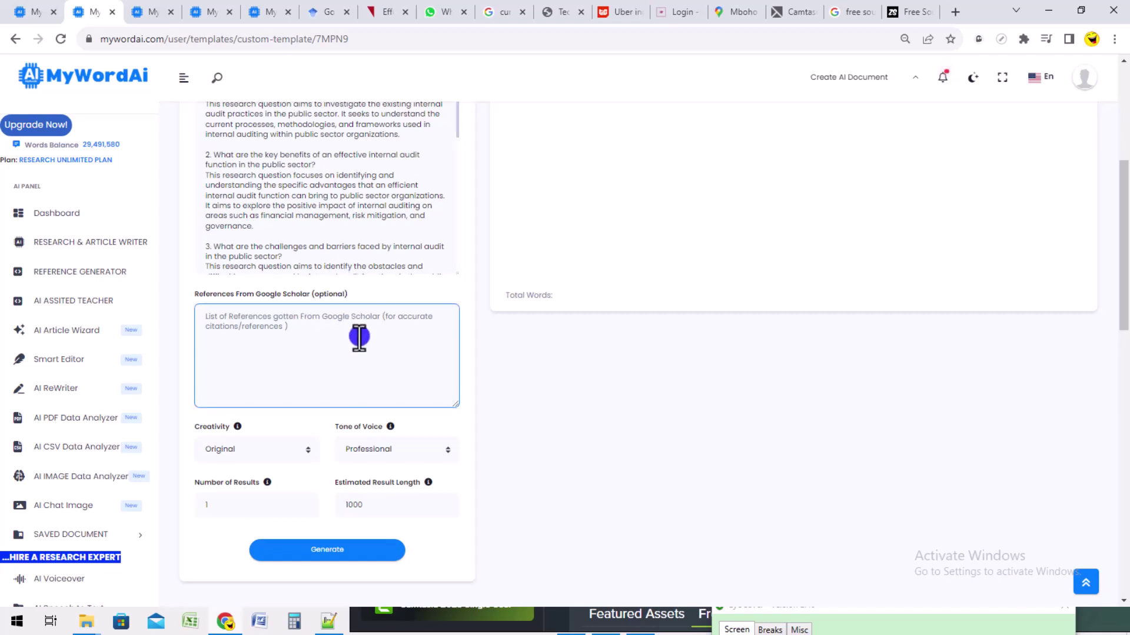
Search Google Scholar for "The Importance of Internal Audit In Public Sector" and briefly open the result about the Malaysian public sector
left_click(332, 56)
left_click(326, 12)
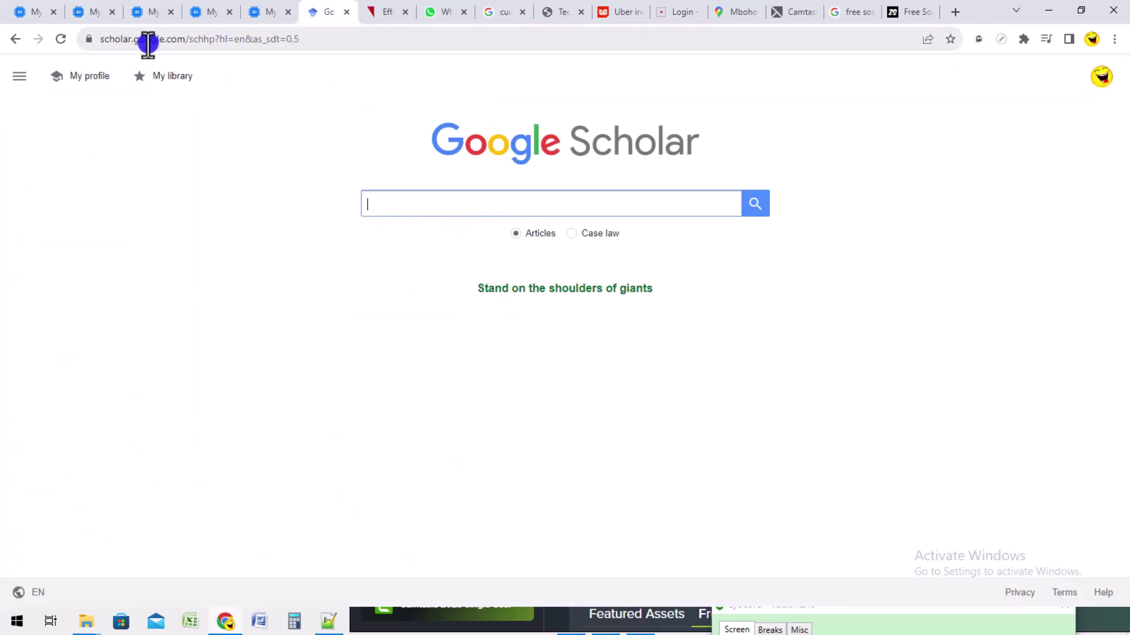
right_click(411, 203)
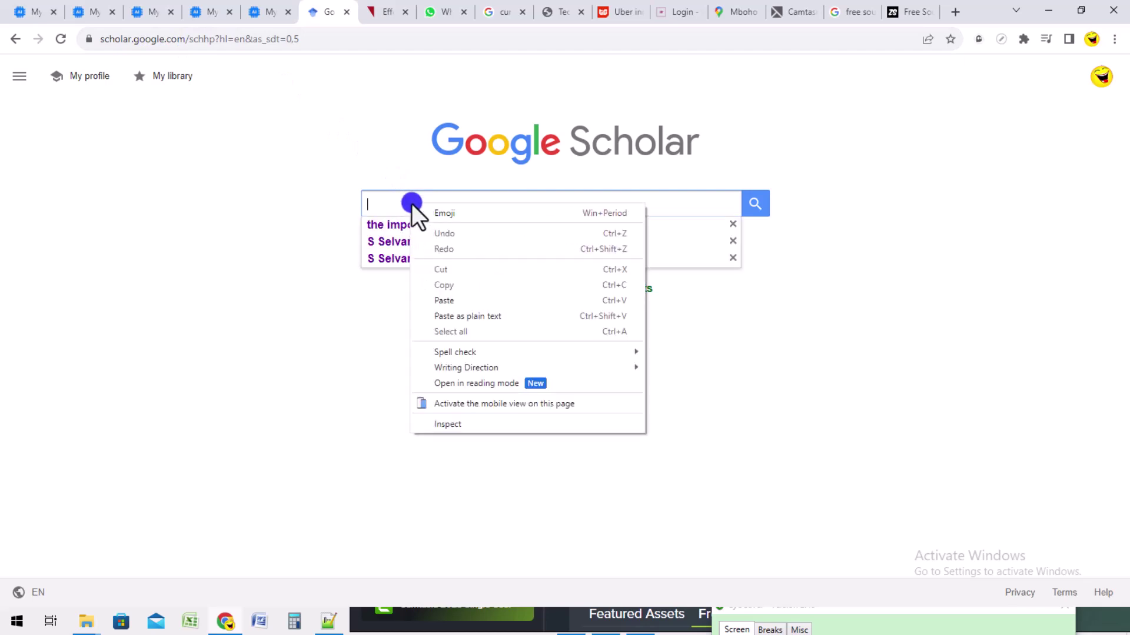
left_click(454, 298)
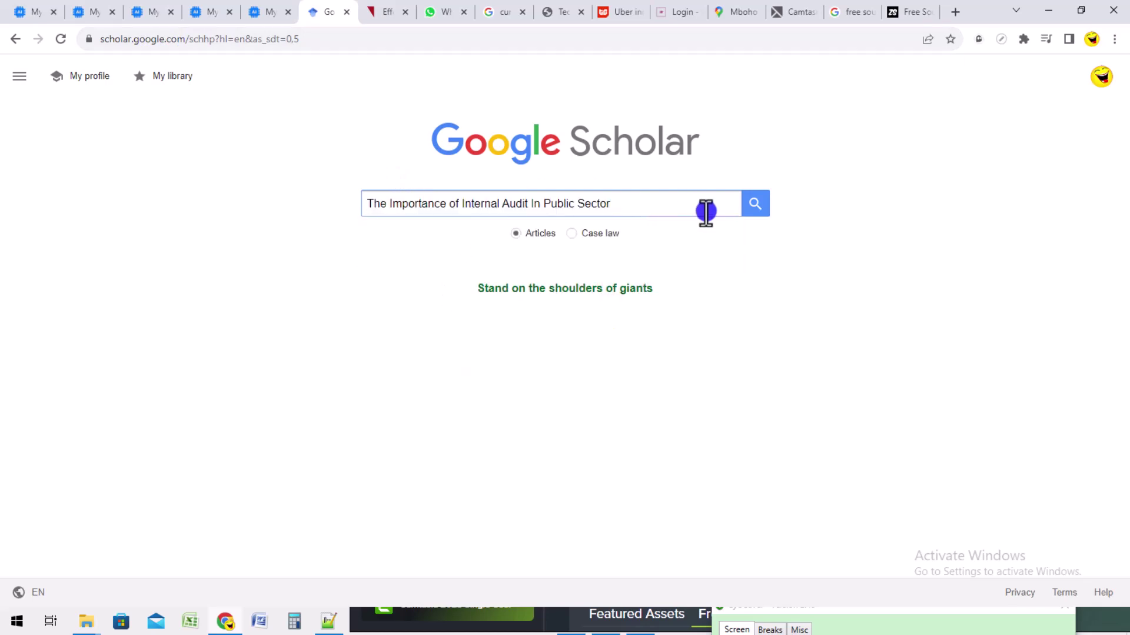
left_click(754, 204)
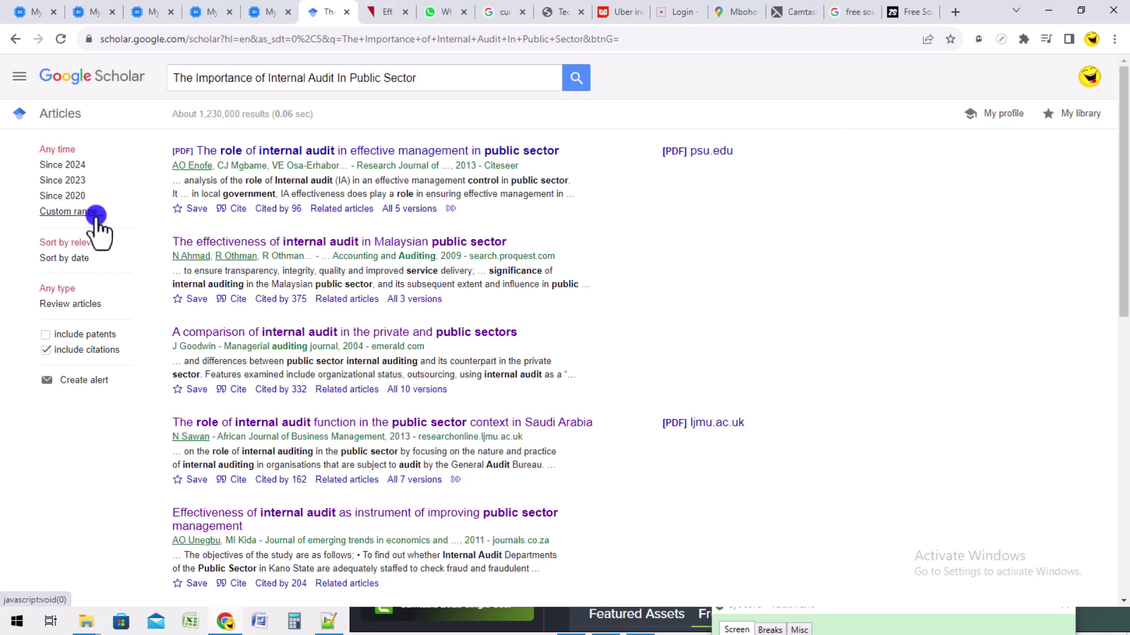
left_click(376, 243)
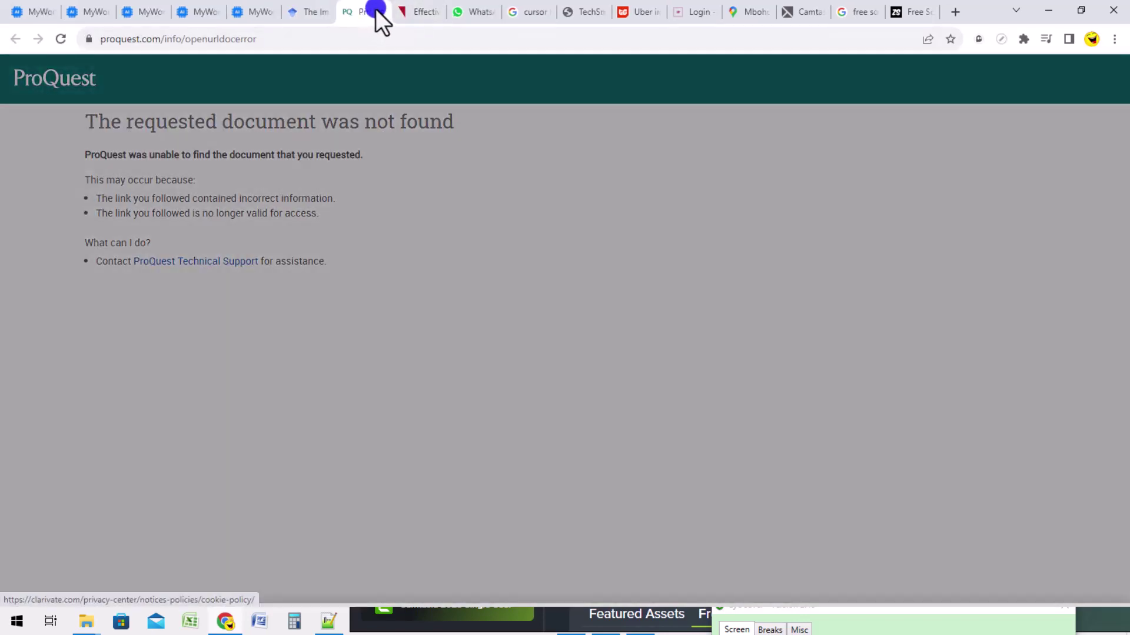
left_click(382, 12)
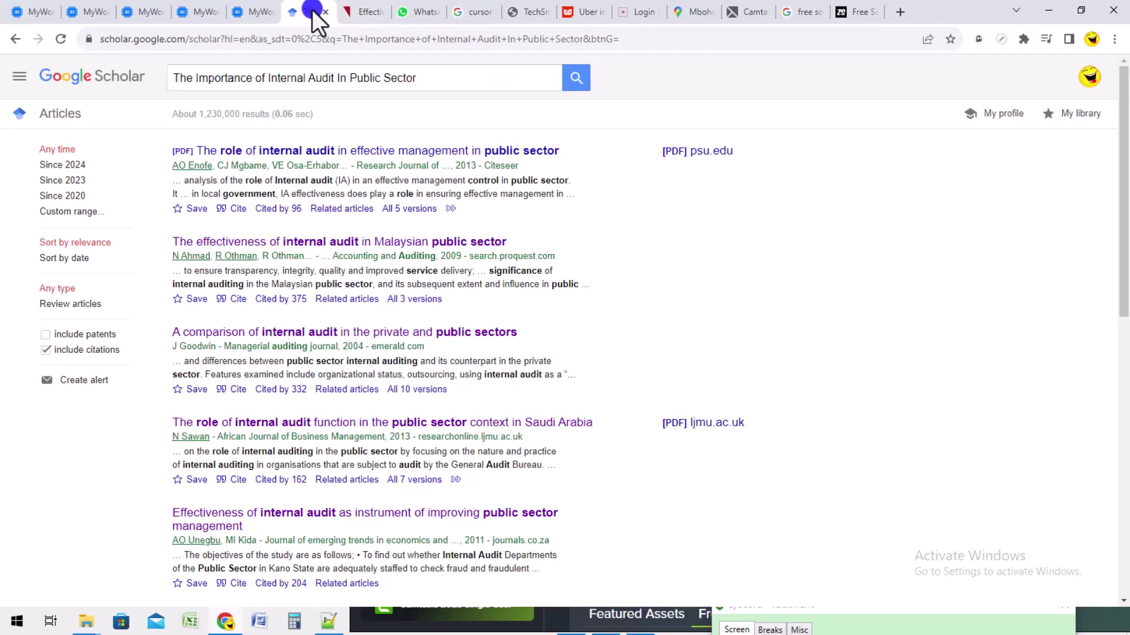
Examine the title, authors, publication date and handle link of the Sabinet article on internal audit and public sector management
left_click(367, 10)
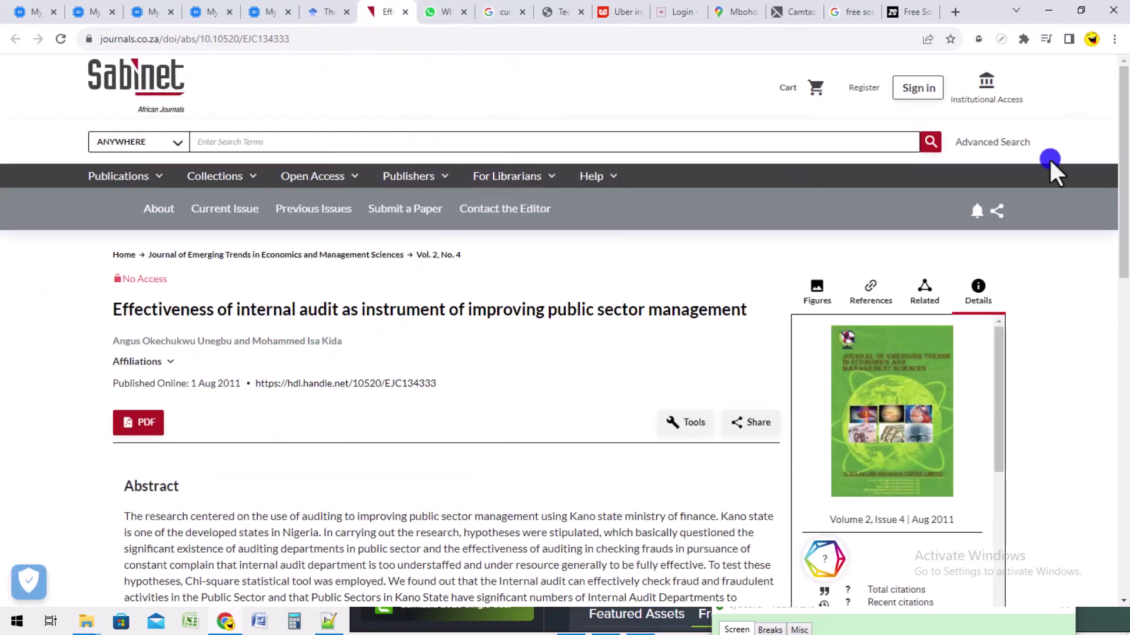
scroll(1124, 157, "down", 1)
left_click_drag(1124, 157, 1124, 135)
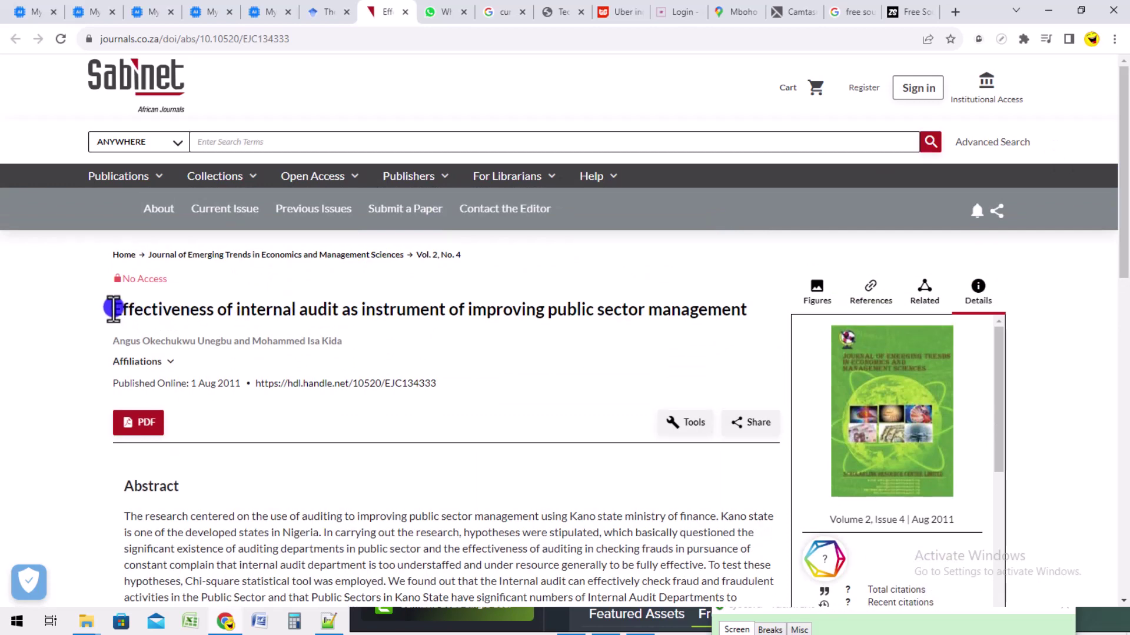
left_click_drag(112, 309, 747, 313)
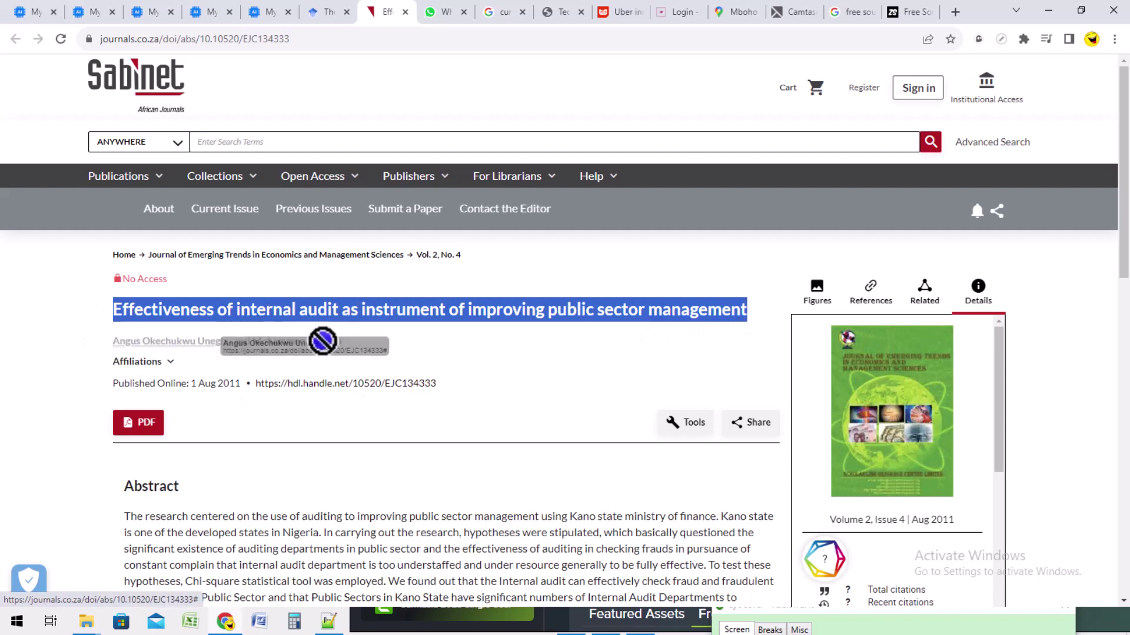
left_click_drag(91, 341, 9, 356)
left_click_drag(112, 383, 464, 385)
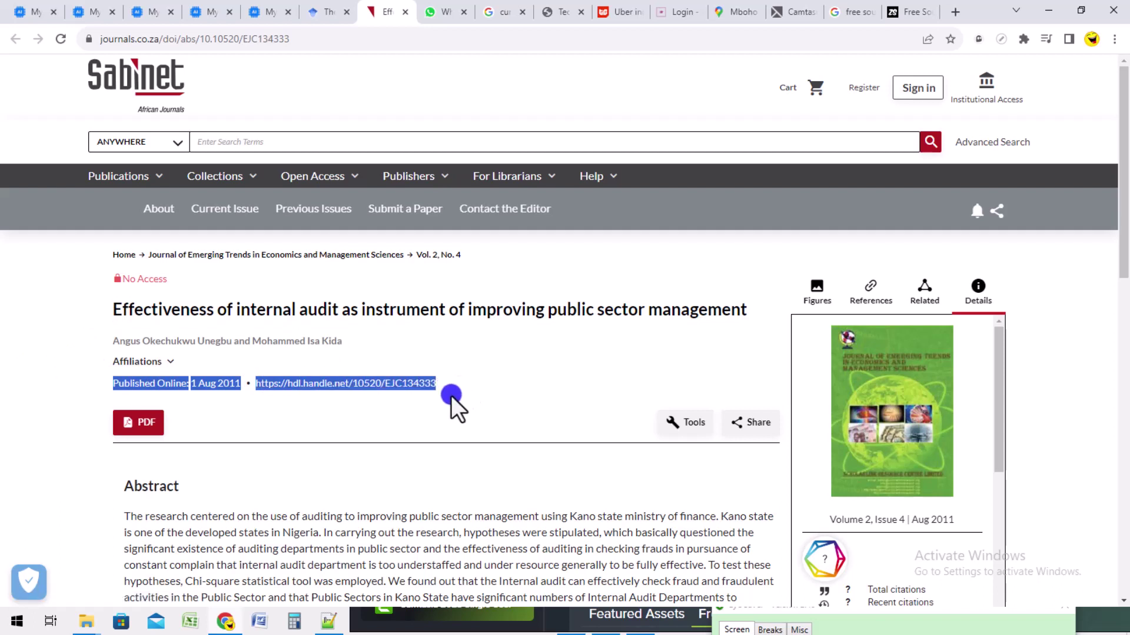
left_click(83, 373)
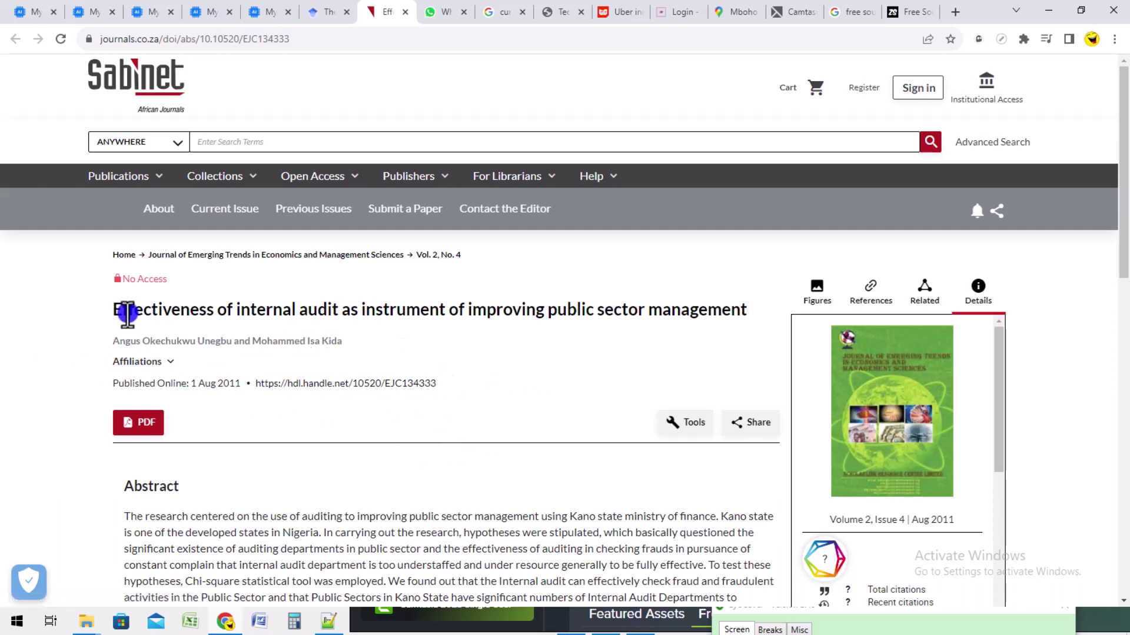
Switch to Notepad++ and copy all entries listed under REFERENCES in RESEARCH DEMO TRAINING INFO.txt
left_click(328, 619)
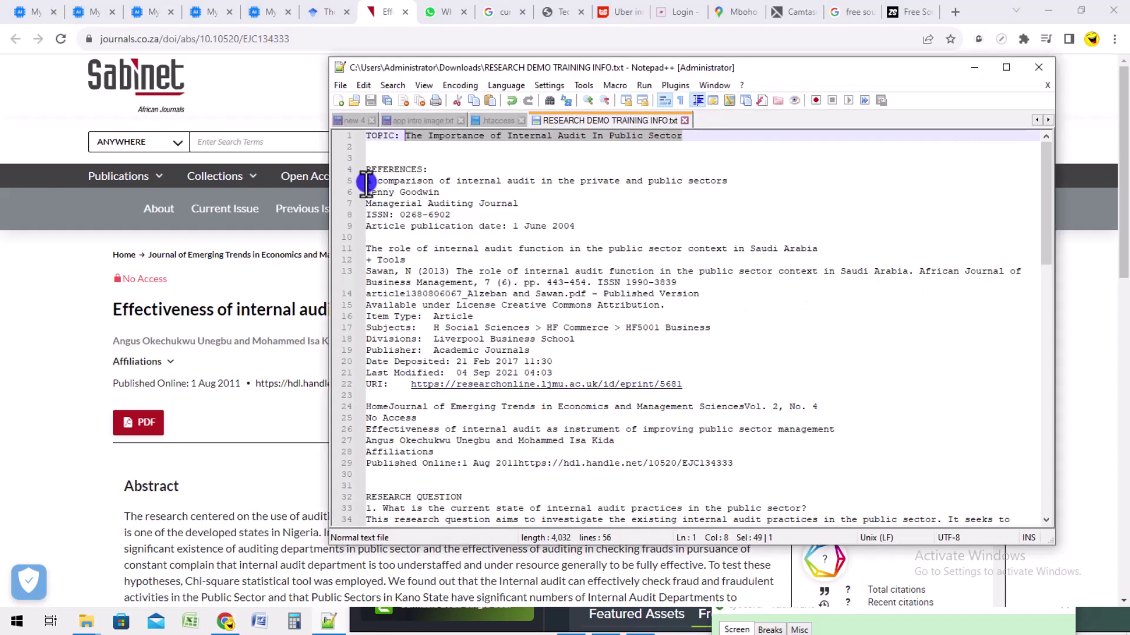
left_click_drag(366, 182, 744, 427)
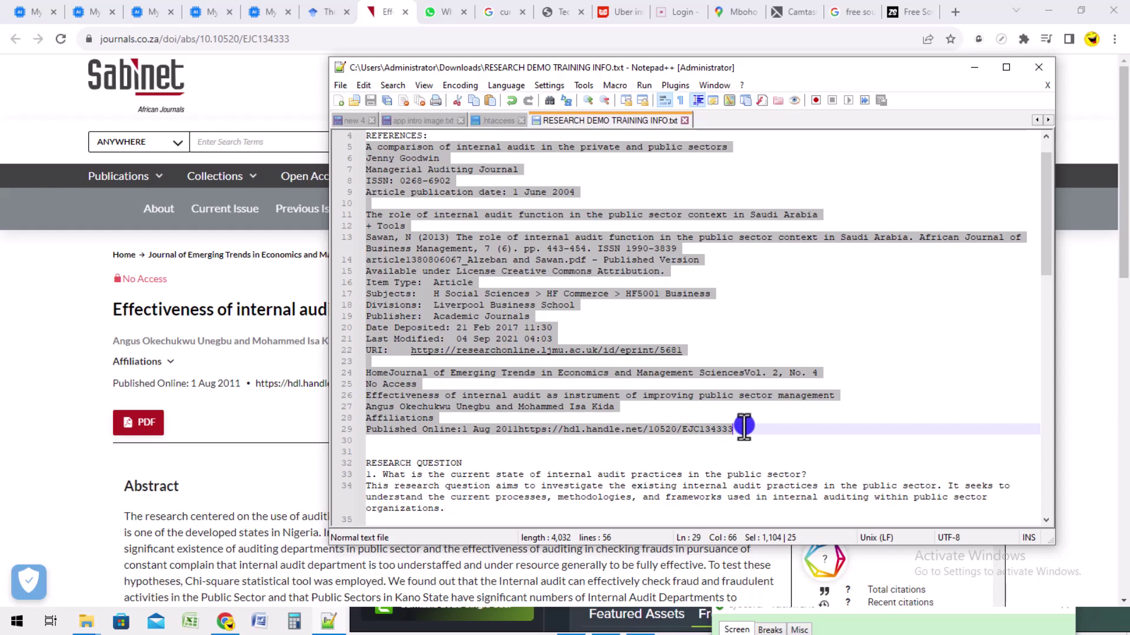
right_click(573, 245)
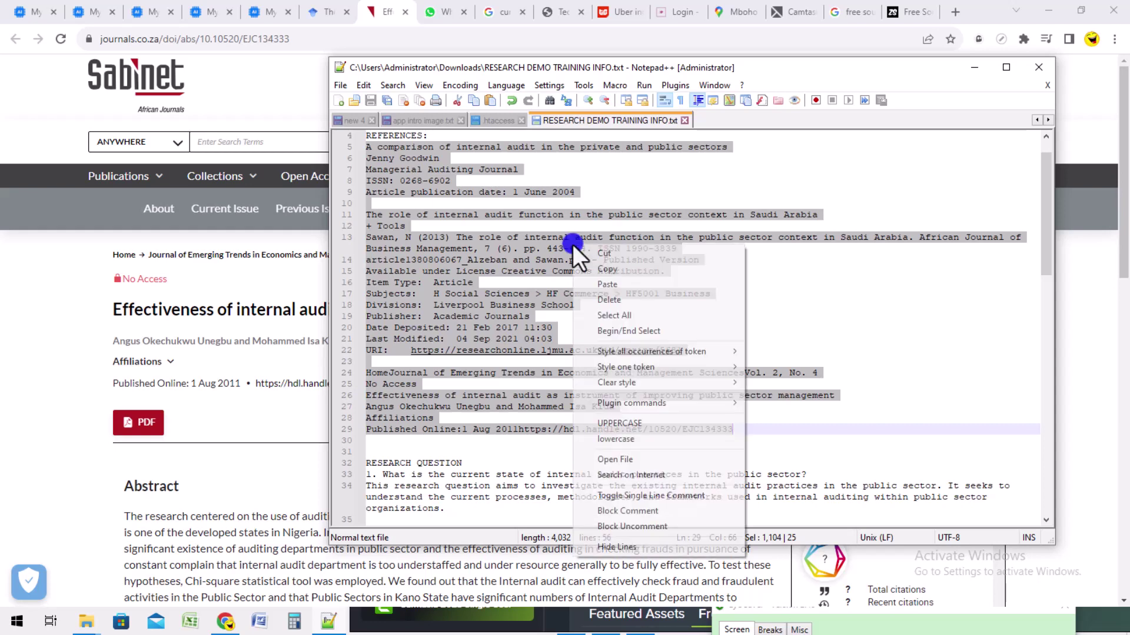
left_click(627, 269)
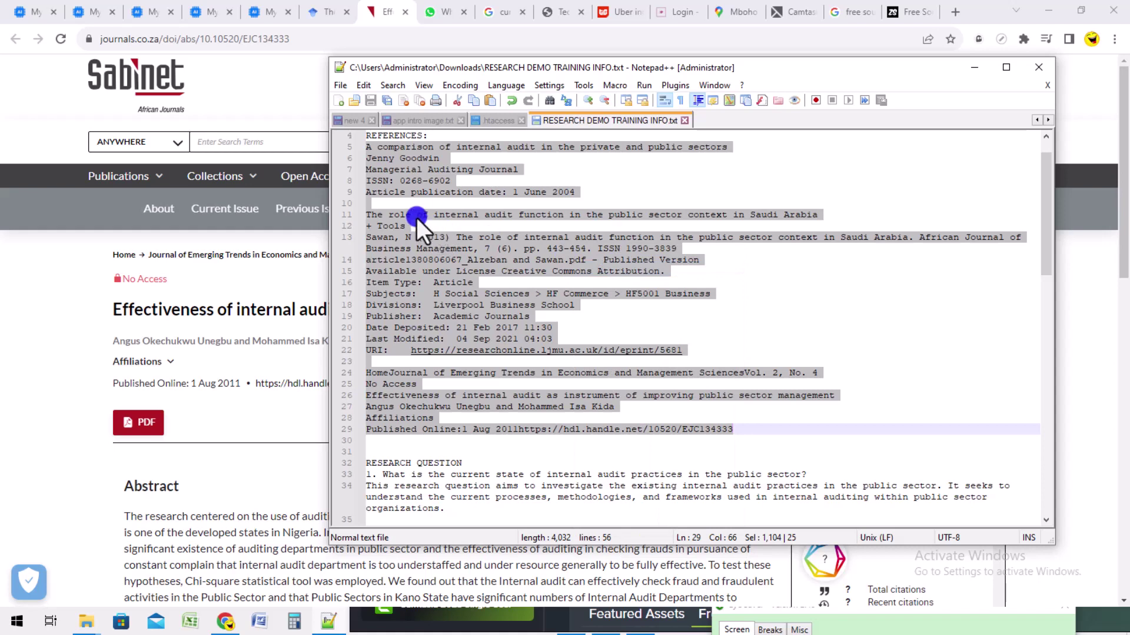
Examine the three reference entries under REFERENCES one by one
left_click(382, 158)
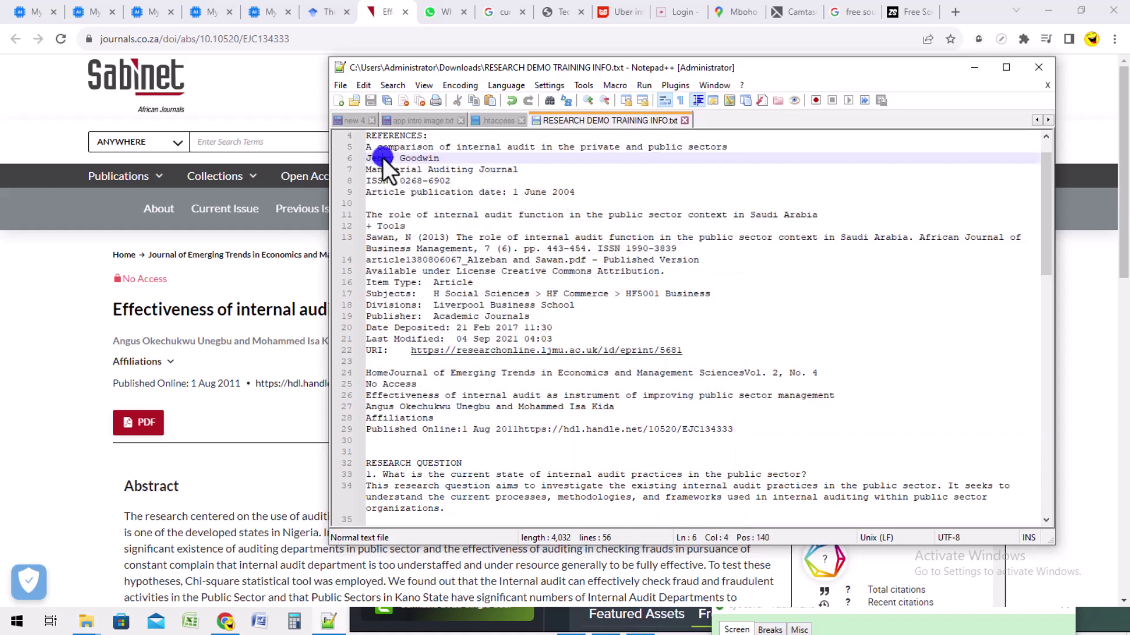
left_click_drag(366, 147, 612, 194)
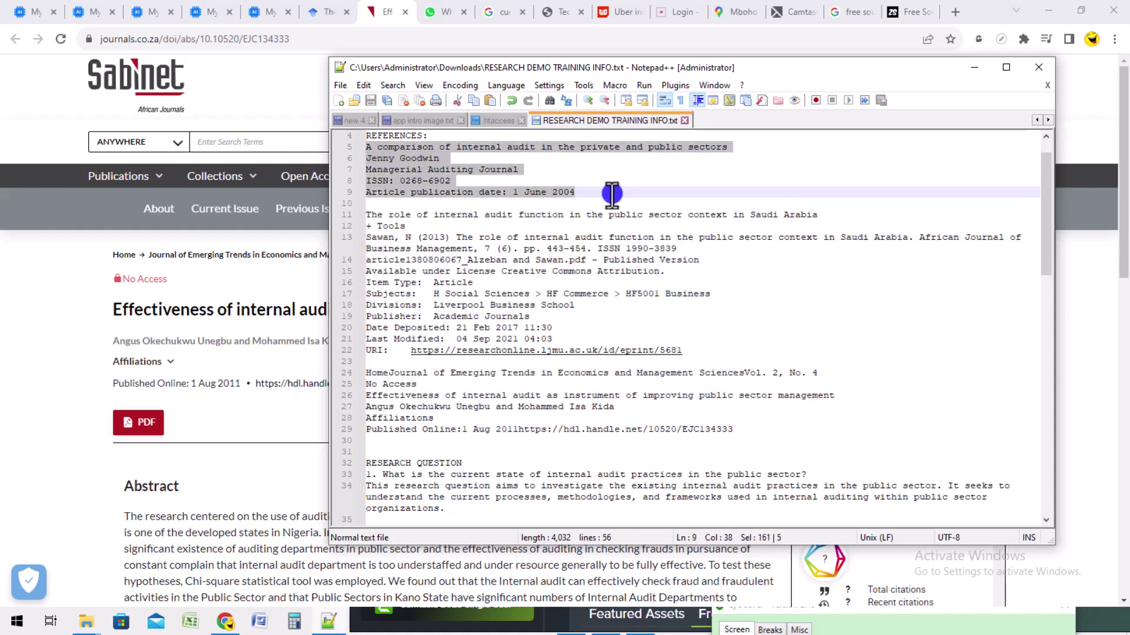
left_click_drag(366, 214, 710, 347)
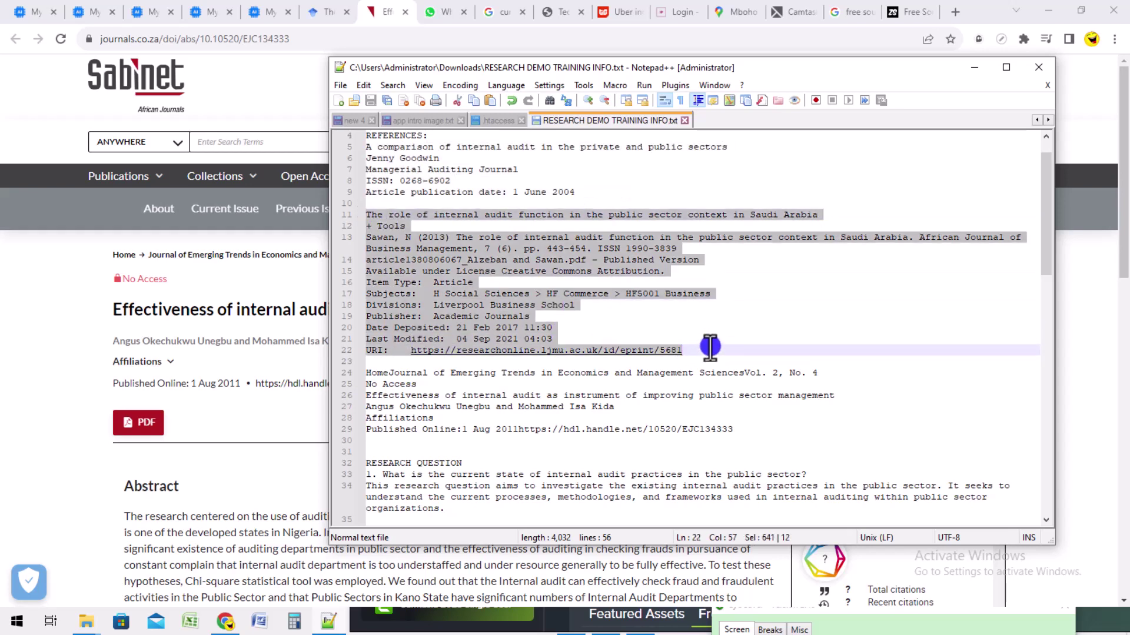
left_click(368, 373)
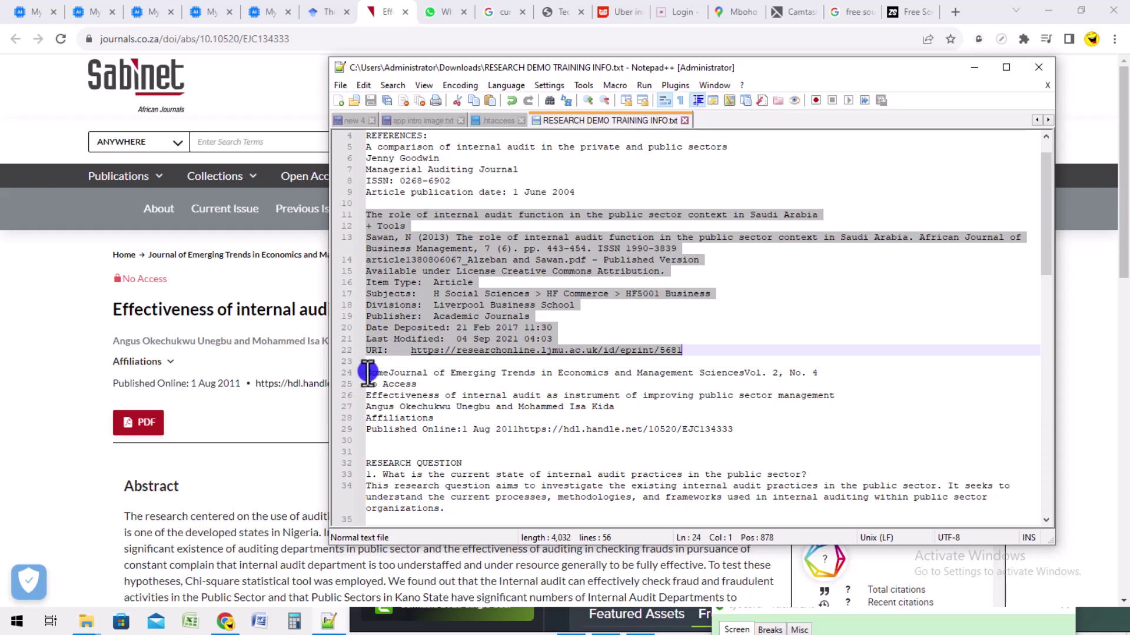
left_click_drag(368, 373, 736, 429)
left_click(408, 159)
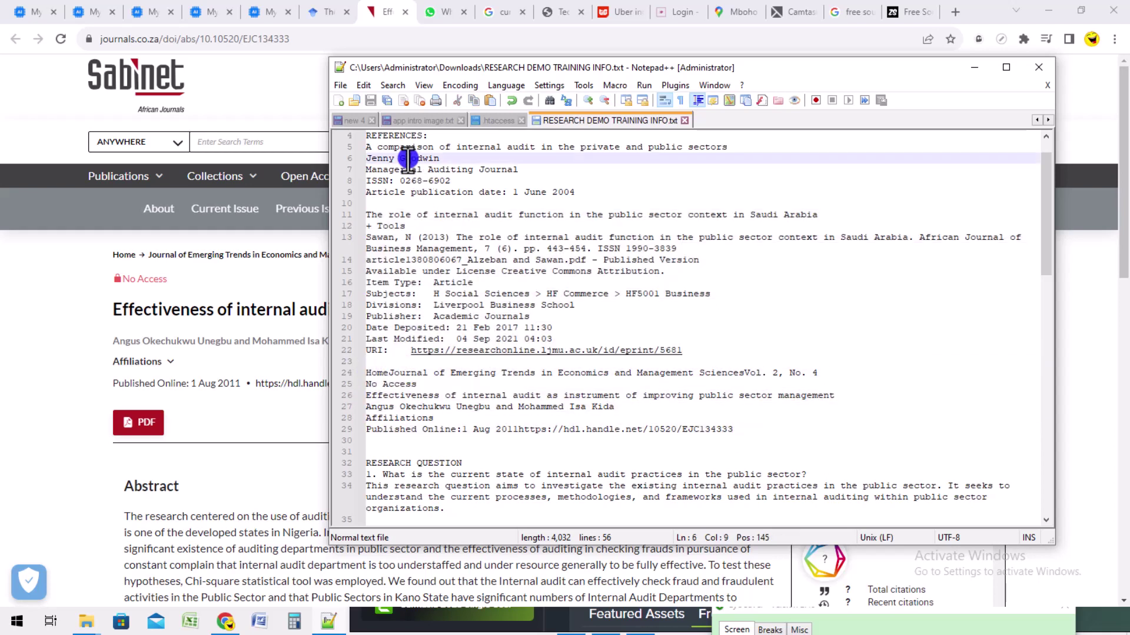
Copy the complete list of references once more, from the first article title through the last handle link
left_click_drag(366, 147, 733, 431)
right_click(403, 249)
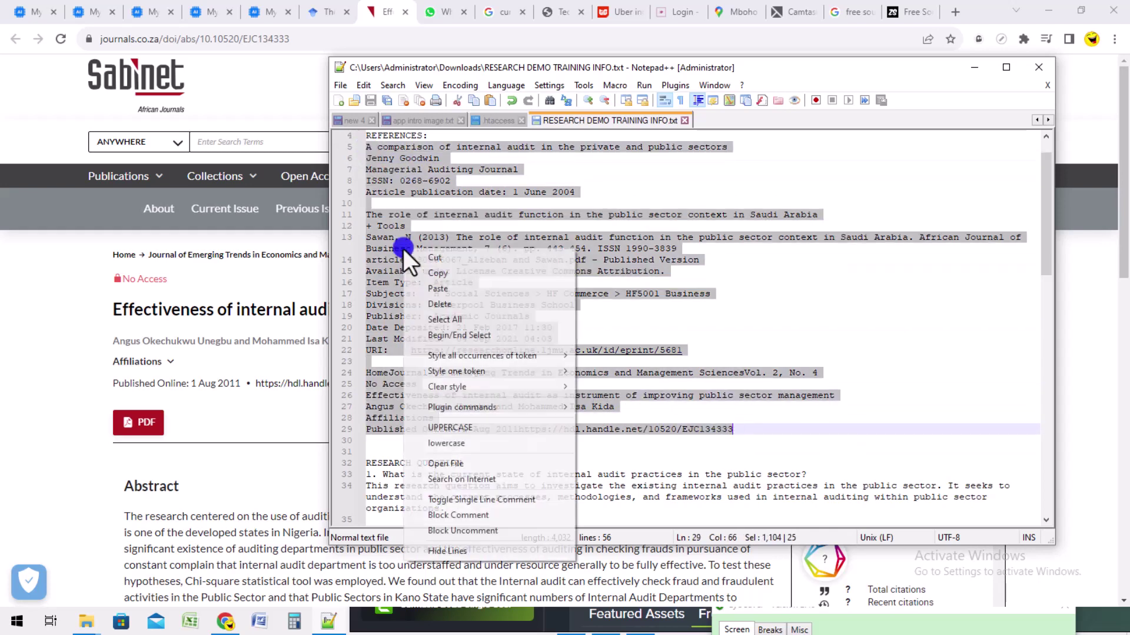
left_click(454, 274)
Return to MyWordAi's Reference Generator and start a new conversation
left_click(291, 23)
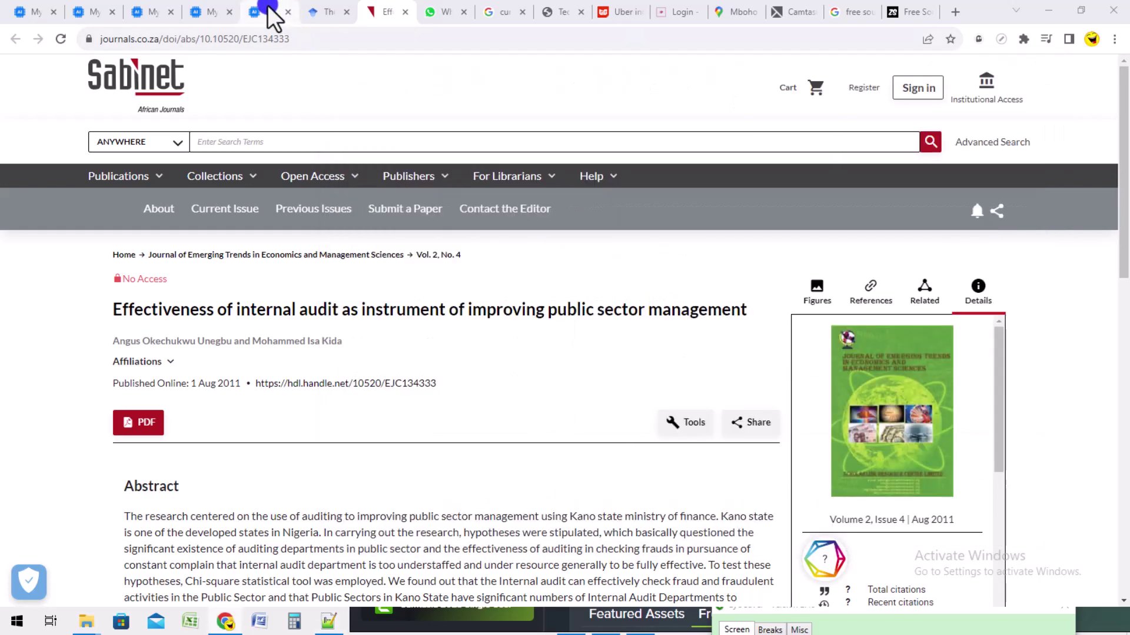
left_click(268, 9)
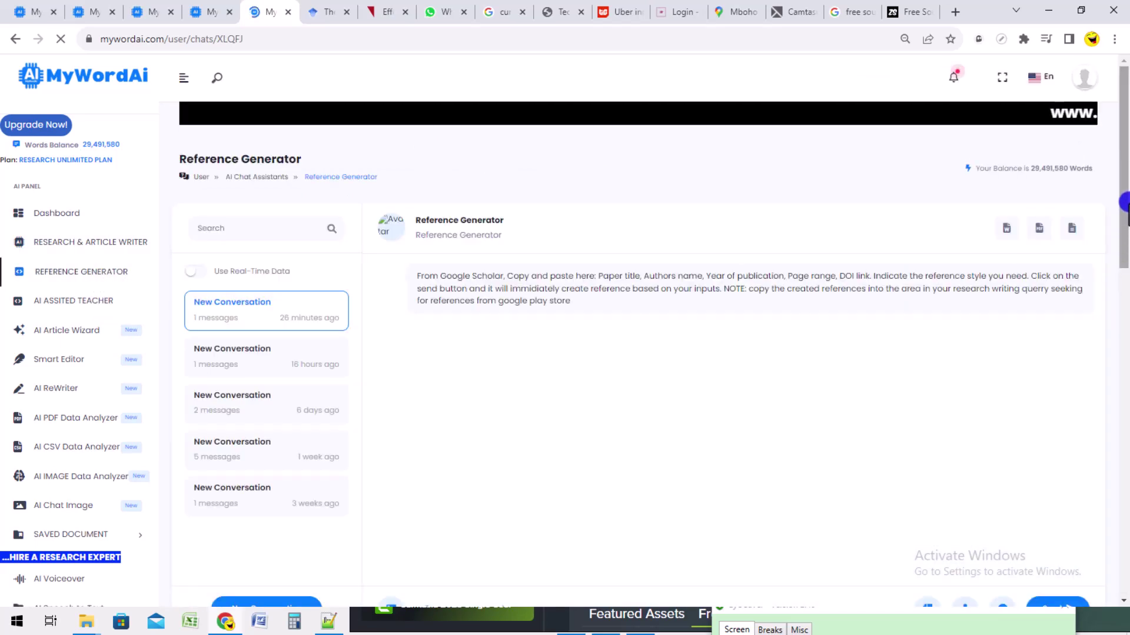
left_click_drag(1124, 209, 1124, 298)
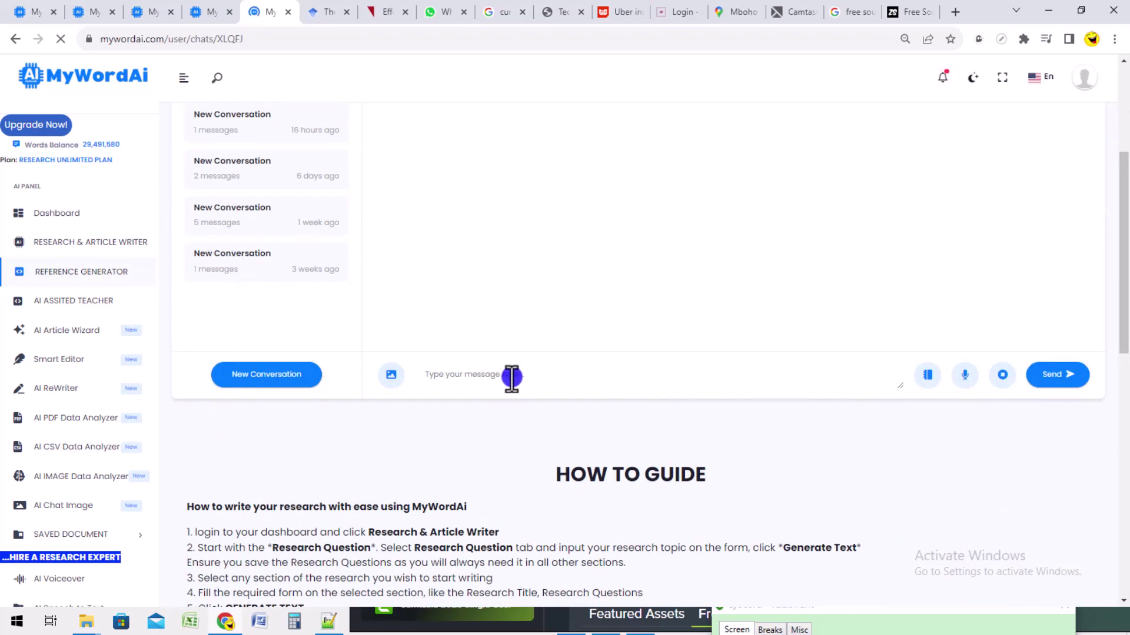
left_click(538, 376)
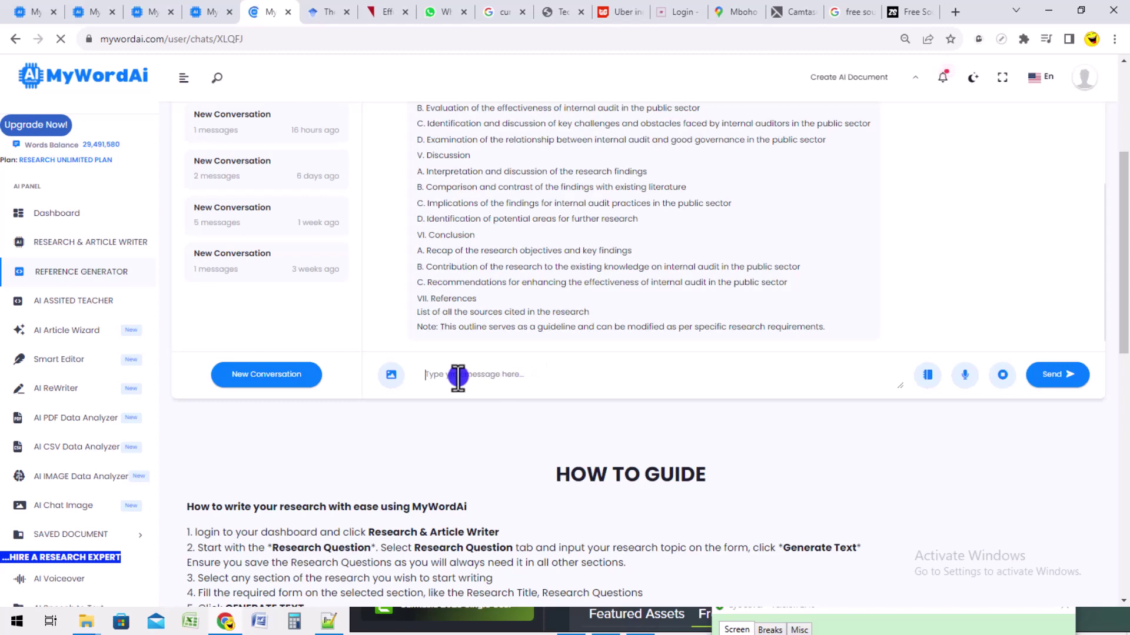
left_click(295, 377)
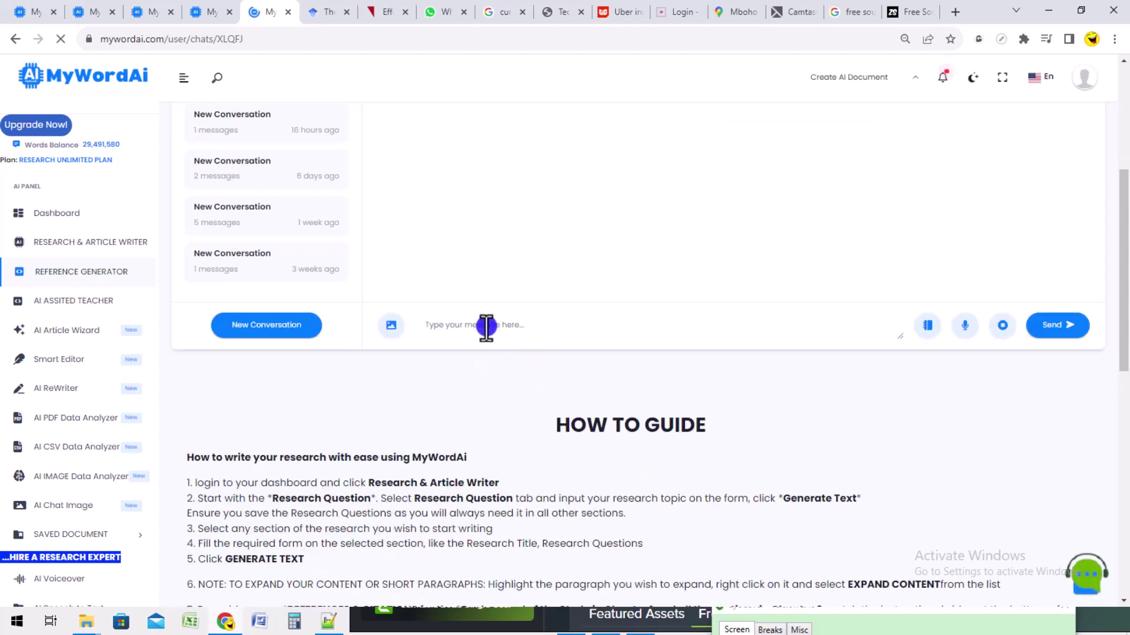
Write "Use APA 6th edition." as the message in the new Reference Generator conversation
right_click(486, 327)
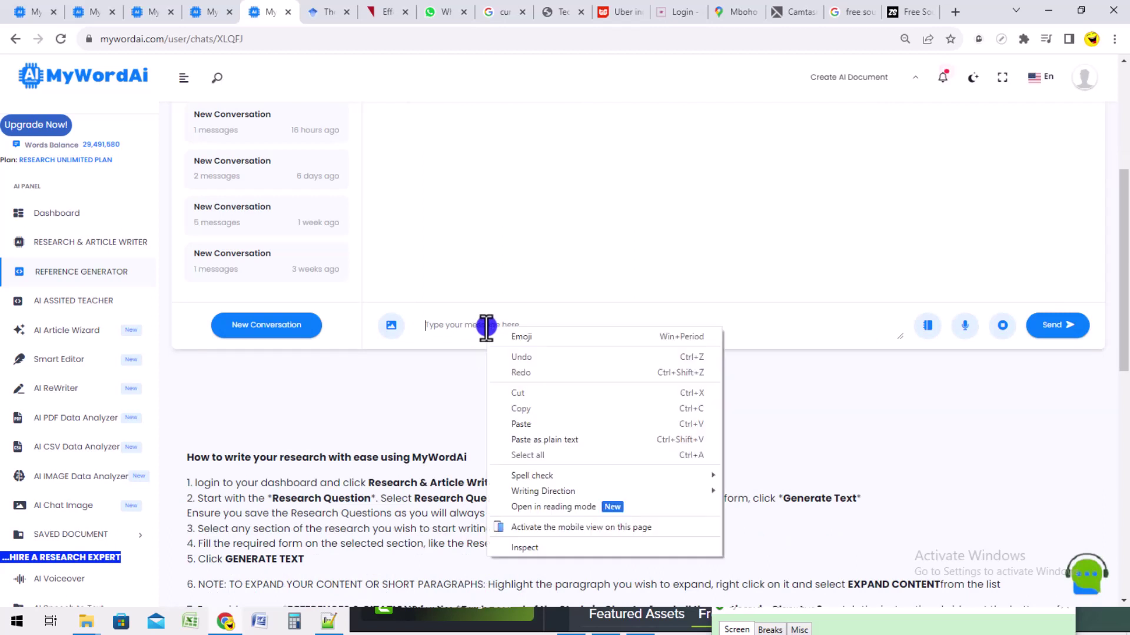
left_click(465, 325)
right_click(470, 325)
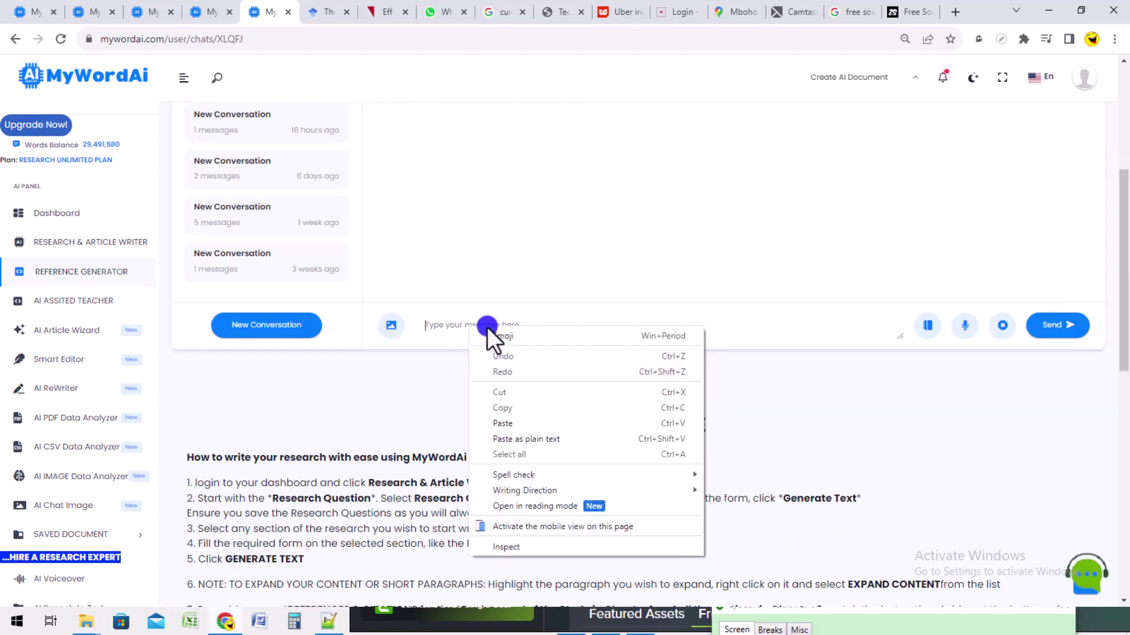
left_click(444, 332)
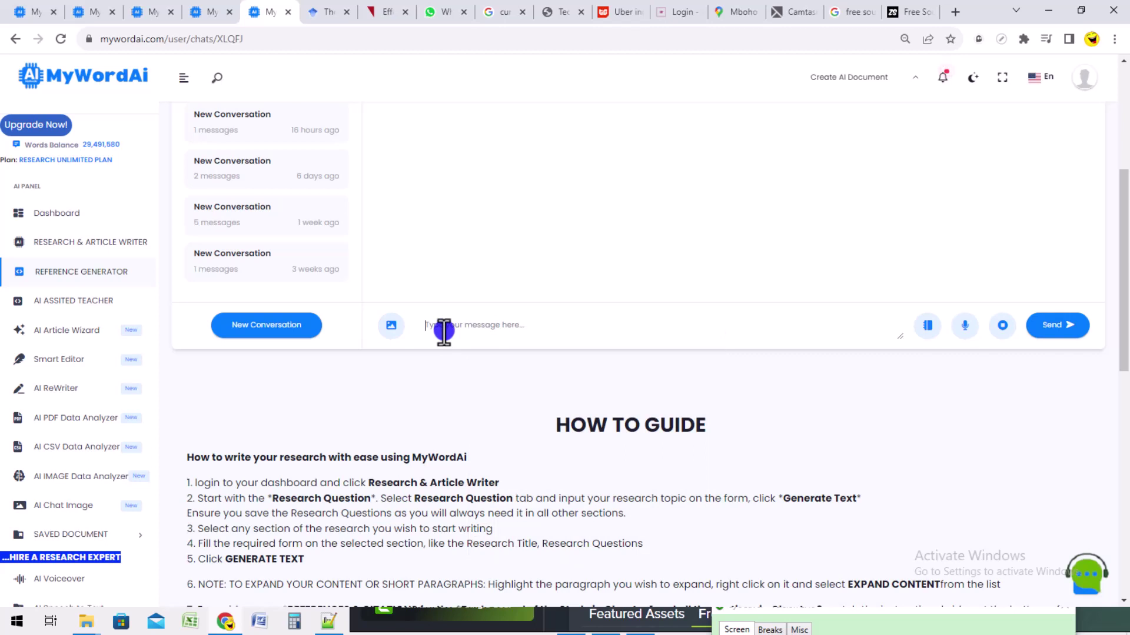
type("d")
key("BackSpace")
type("4")
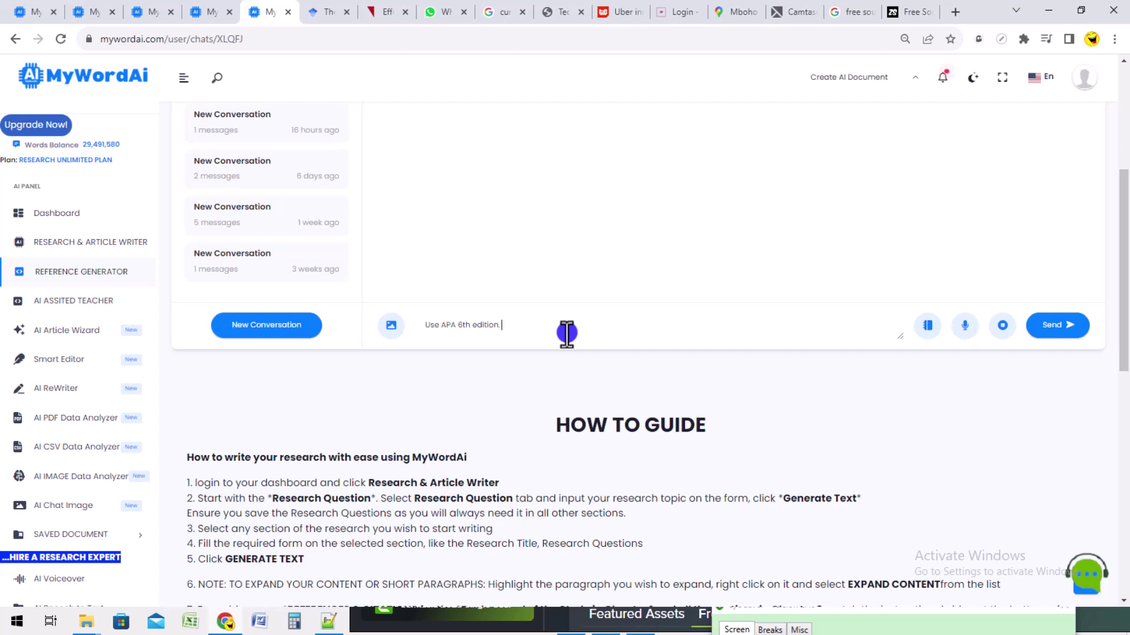
Paste the copied reference list after the APA 6th edition instruction and send the message to the Reference Generator
key("ctrl+v")
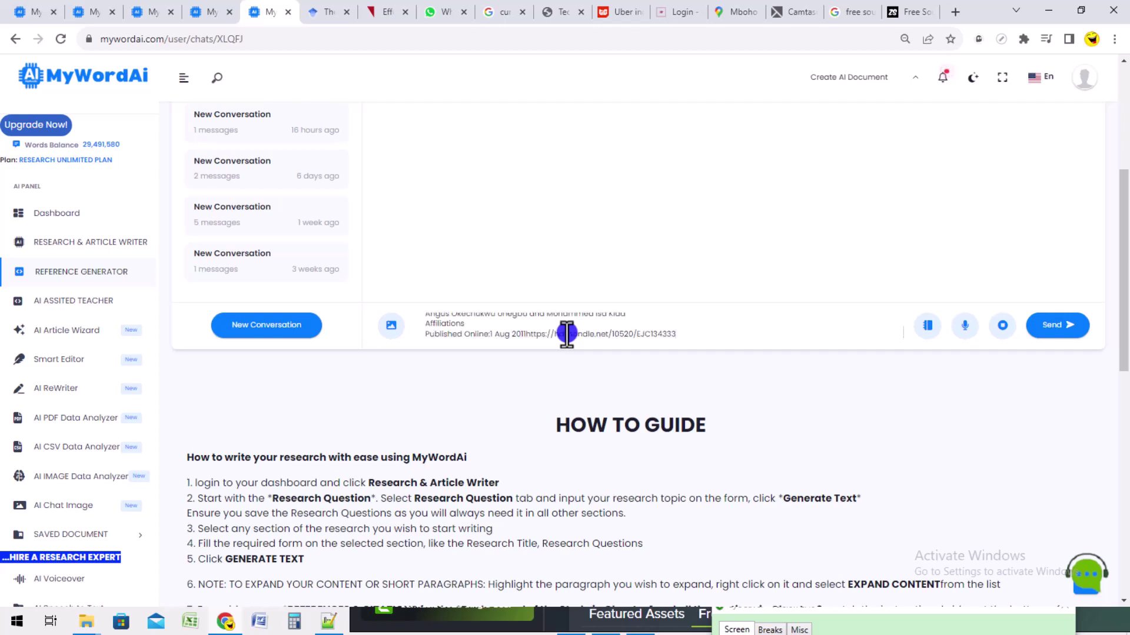
left_click_drag(686, 335, 494, 320)
left_click(1059, 324)
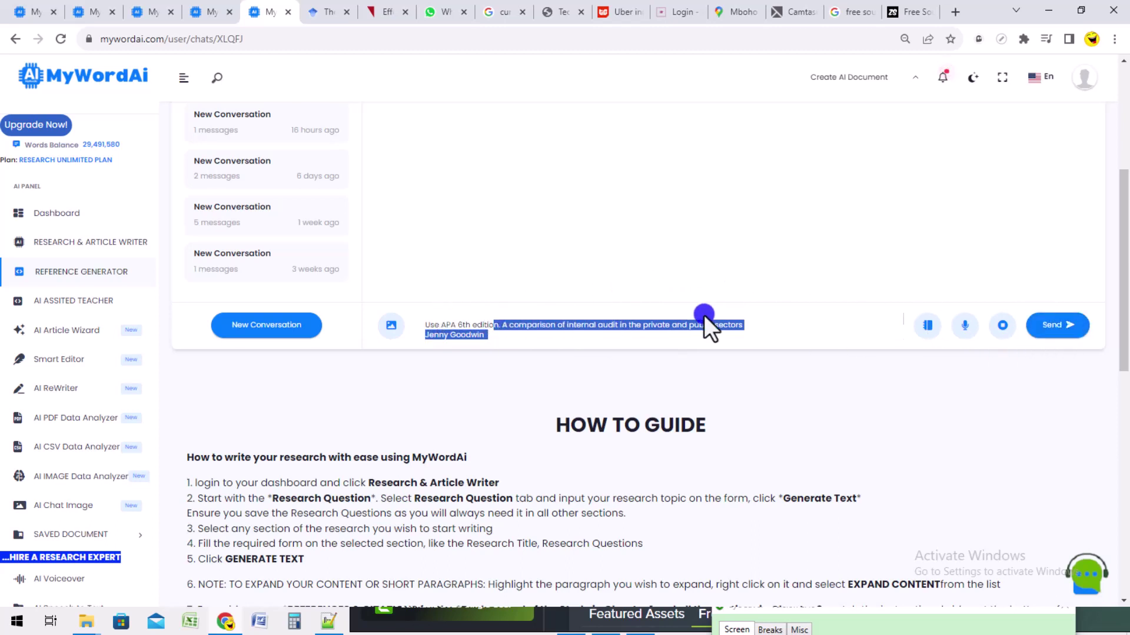
left_click(1070, 325)
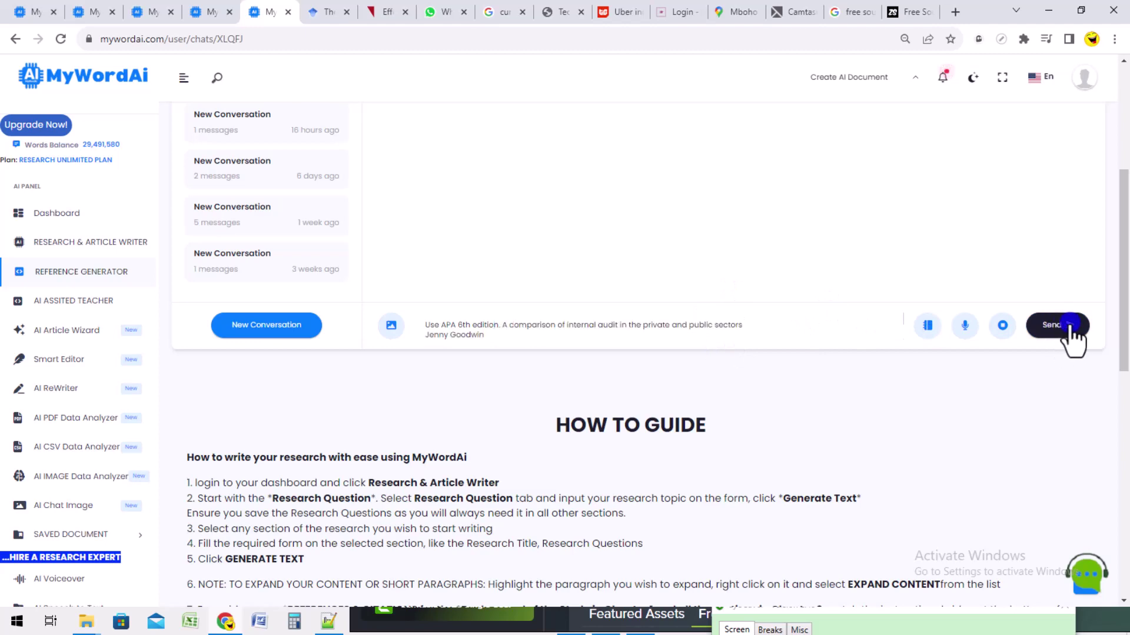
left_click_drag(1121, 320, 1121, 264)
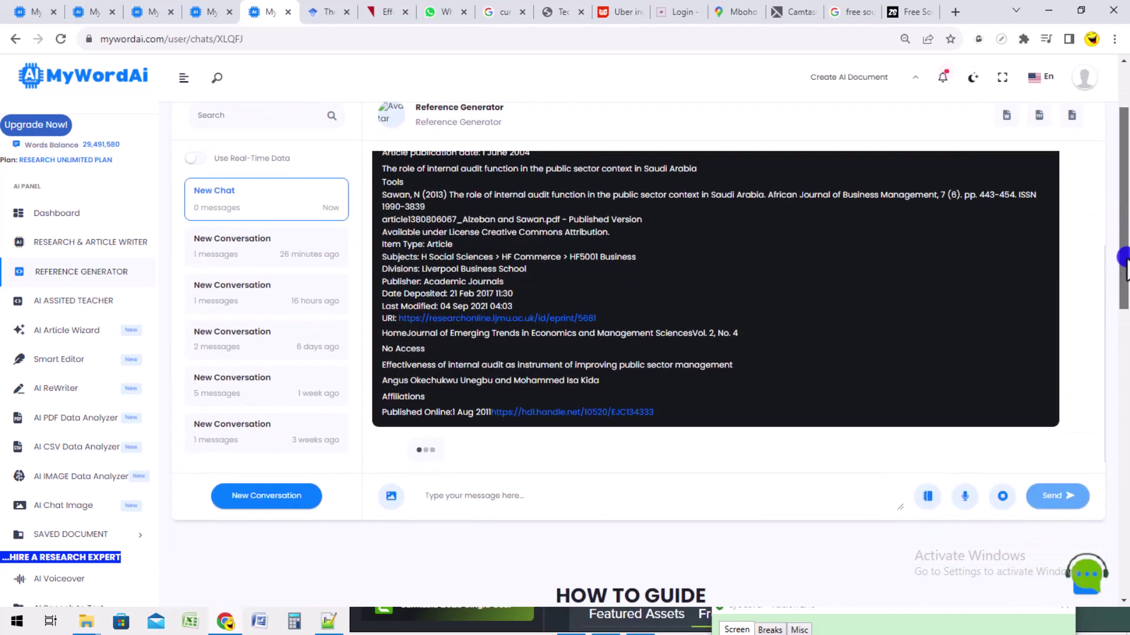
Copy all three formatted references from the Reference Generator's reply
left_click(414, 206)
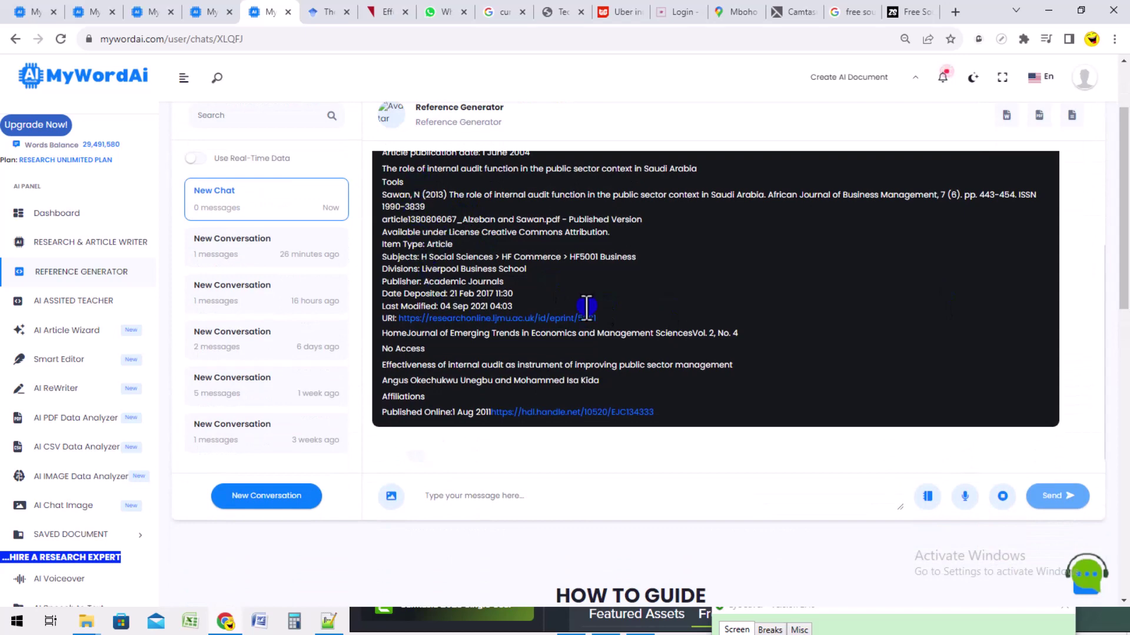
left_click(1104, 268)
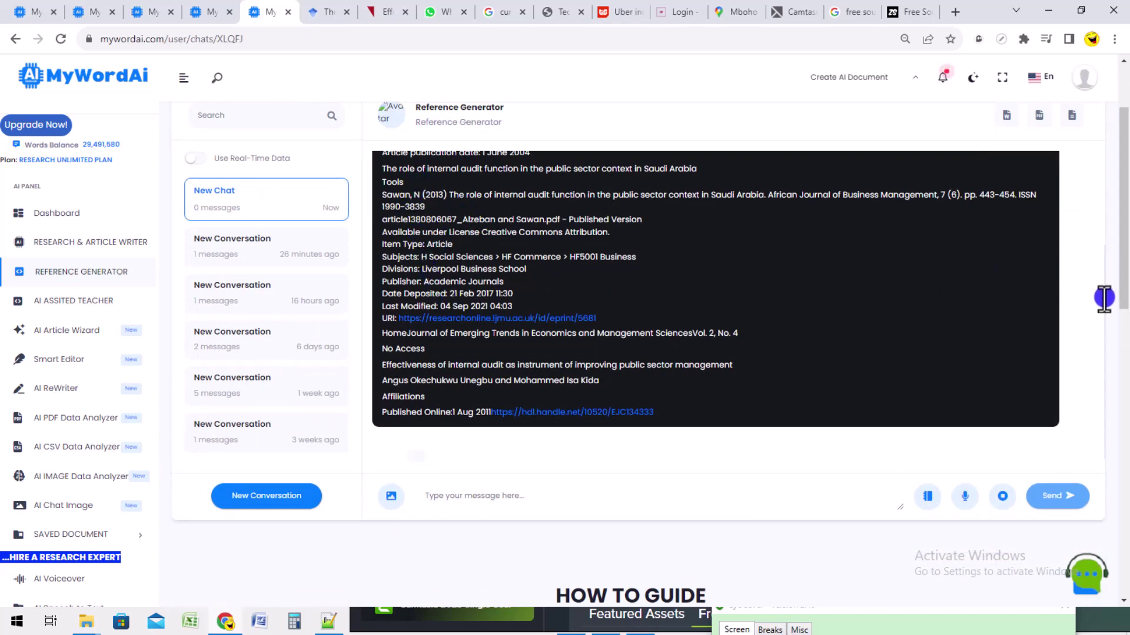
scroll(706, 264, "down", 5)
left_click_drag(417, 206, 824, 274)
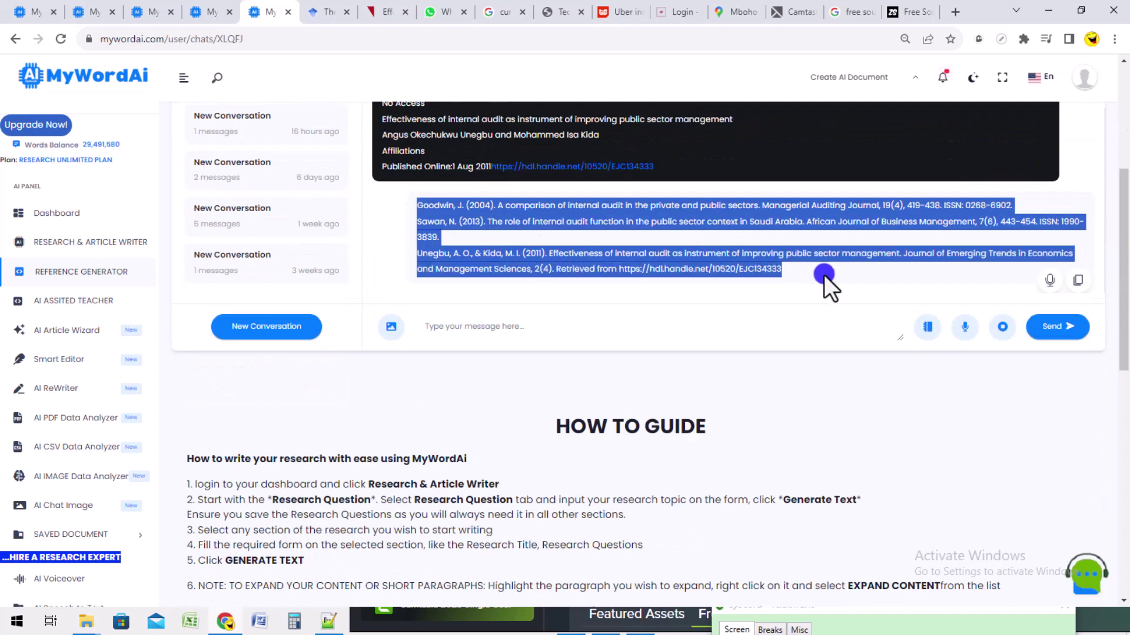
right_click(583, 216)
left_click(613, 222)
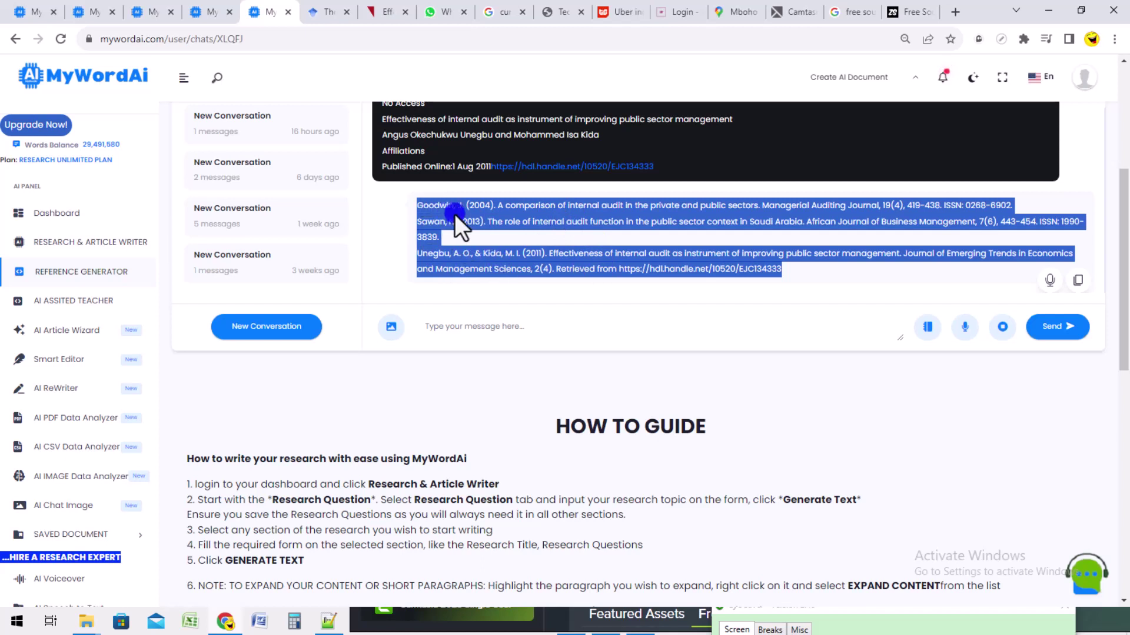
scroll(386, 189, "up", 1)
scroll(467, 238, "down", 1)
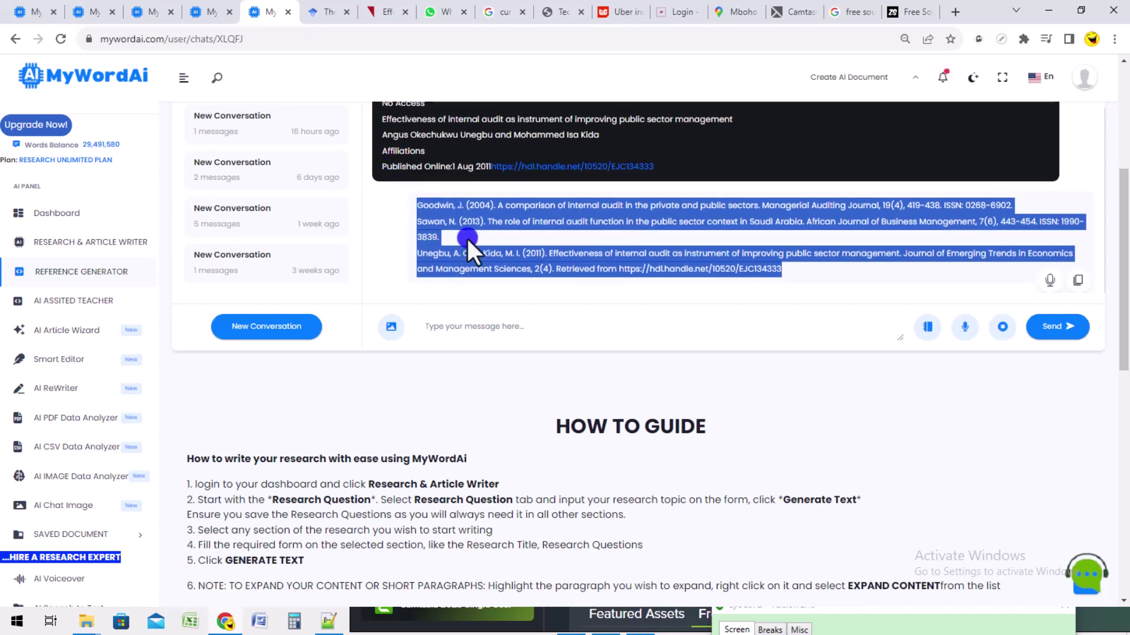
scroll(439, 213, "up", 1)
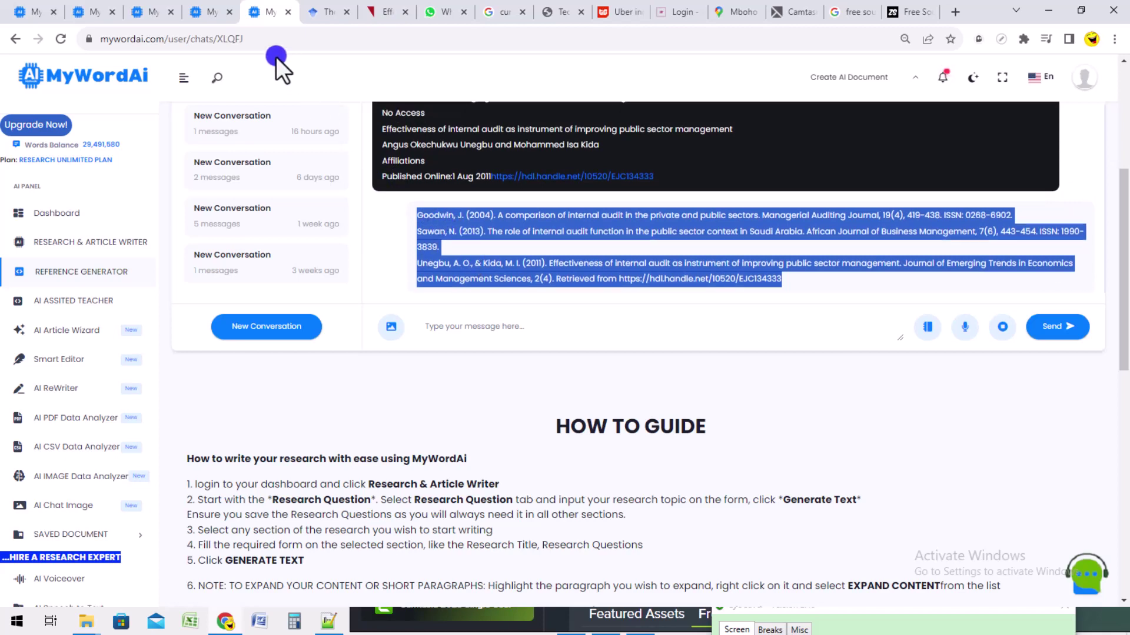
Return to the 1.1 Background of the Study form and go to its Google Scholar references field
left_click(207, 11)
left_click(157, 11)
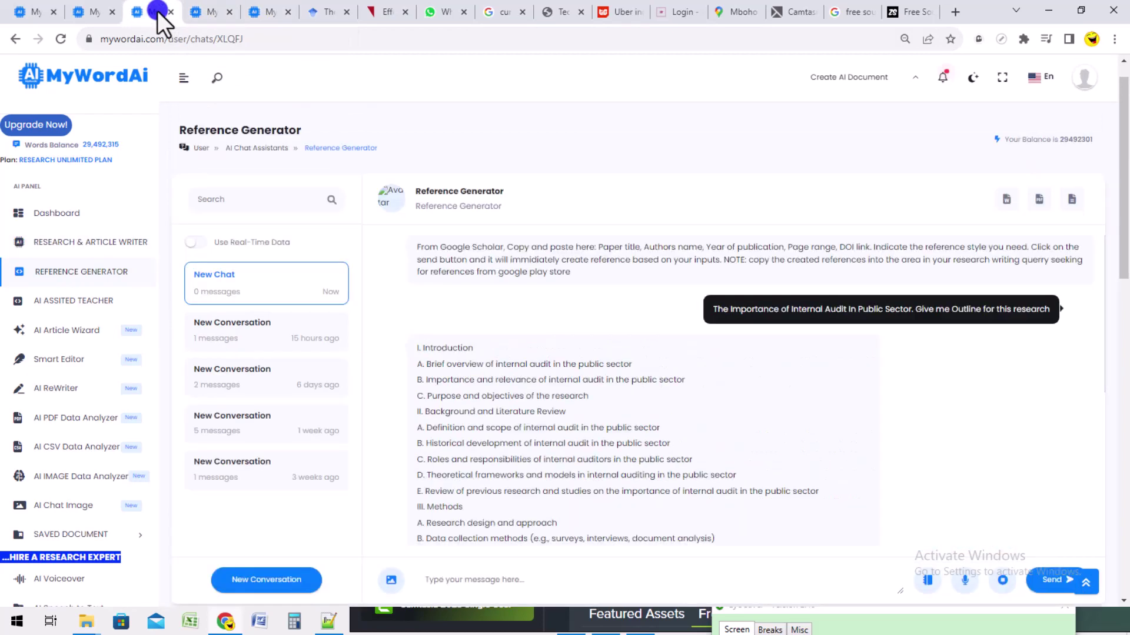
left_click(85, 12)
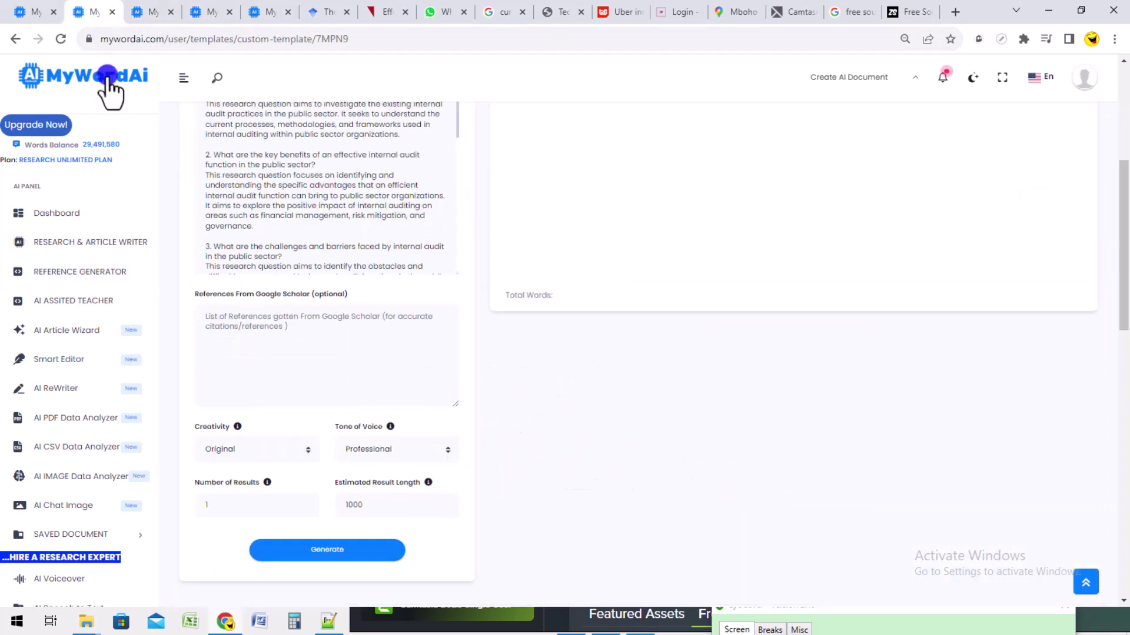
left_click(270, 339)
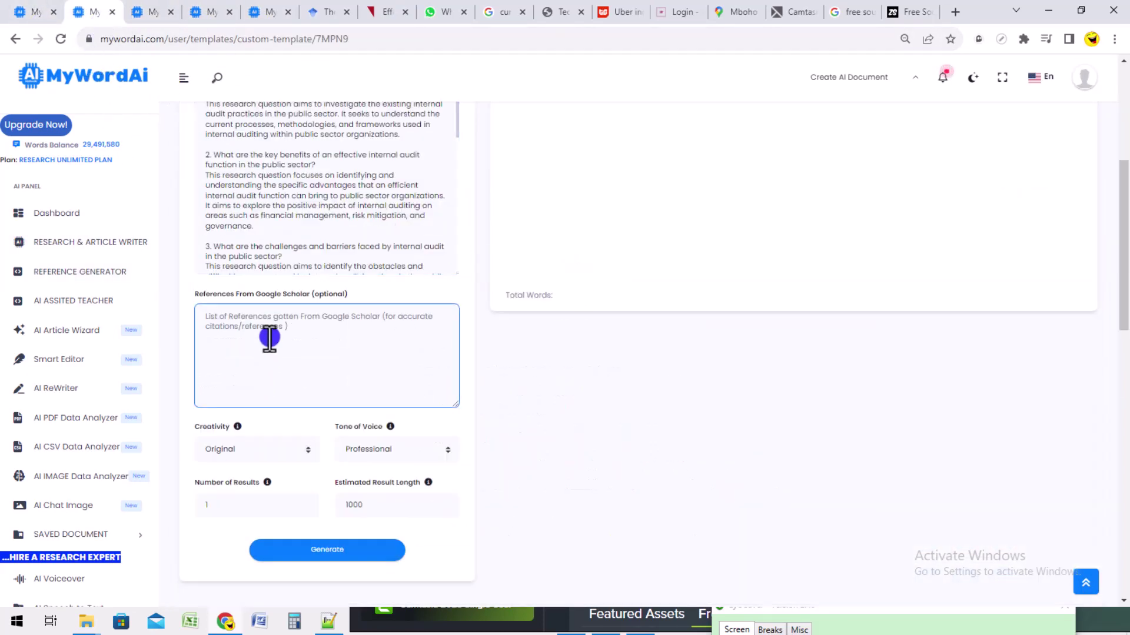
Review the form's section title, research topic and research questions
left_click_drag(1124, 219, 1114, 316)
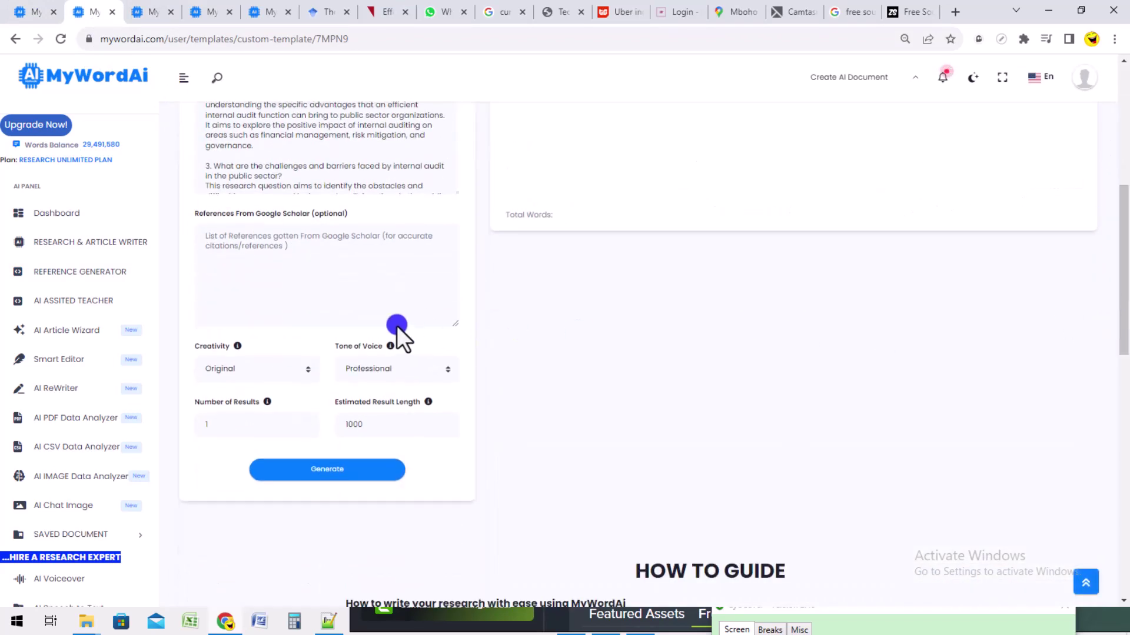
left_click_drag(1119, 272, 1121, 153)
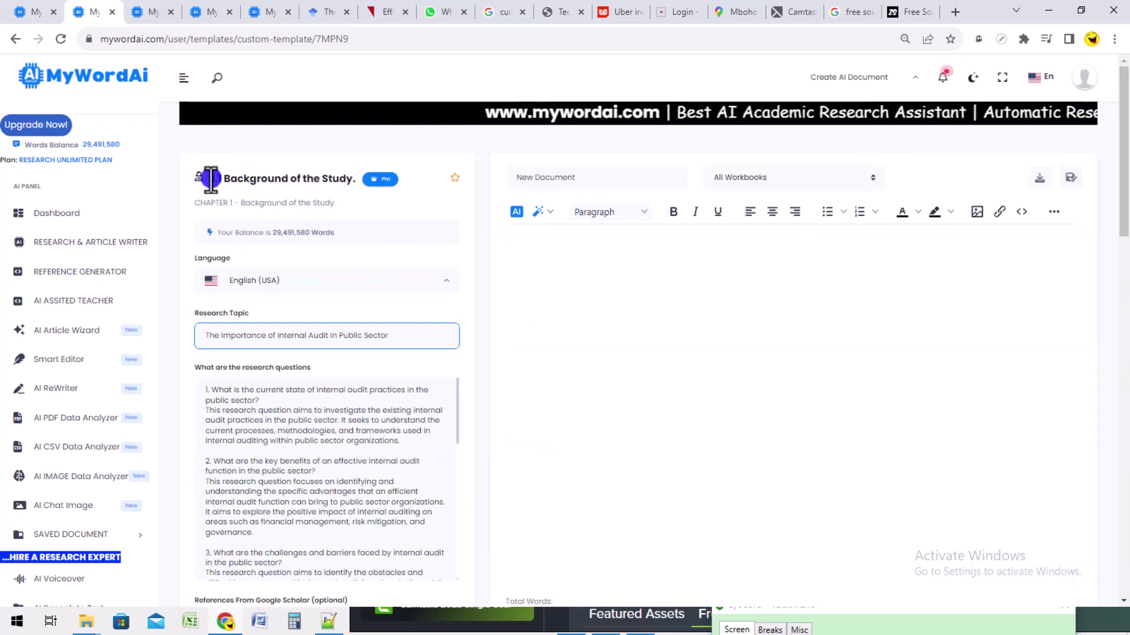
left_click_drag(211, 179, 359, 178)
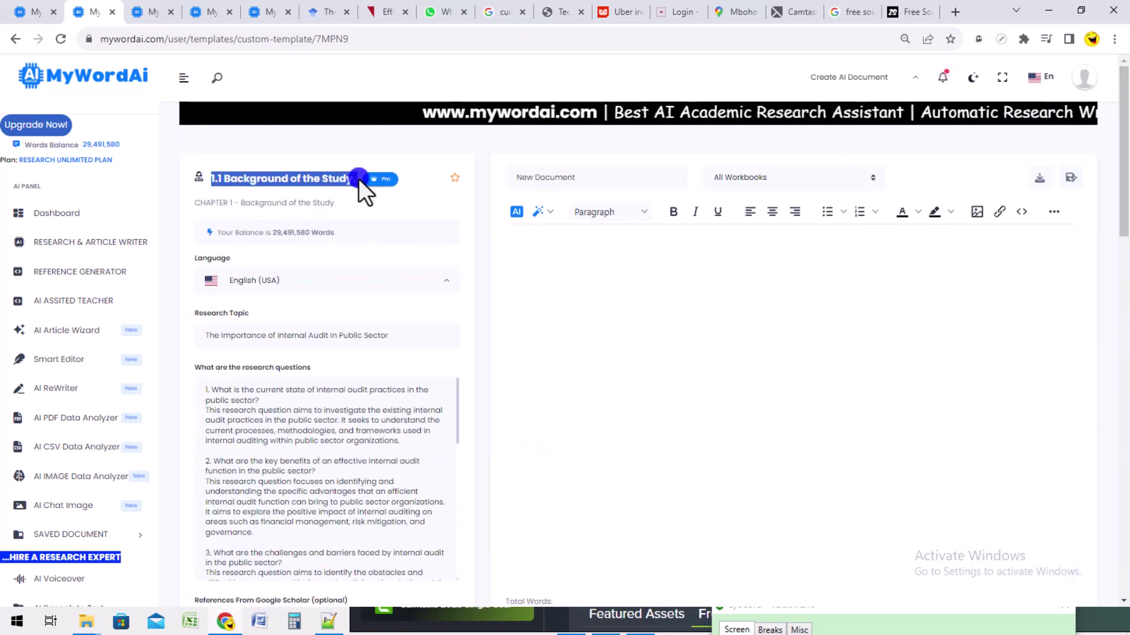
left_click(457, 221)
left_click(289, 337)
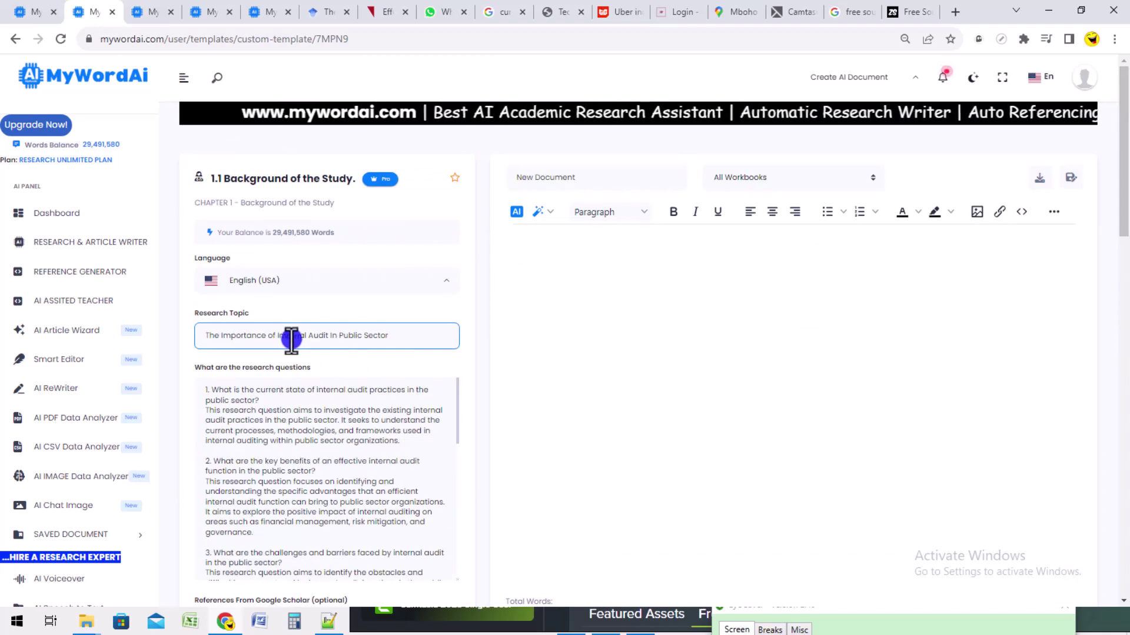
left_click(263, 405)
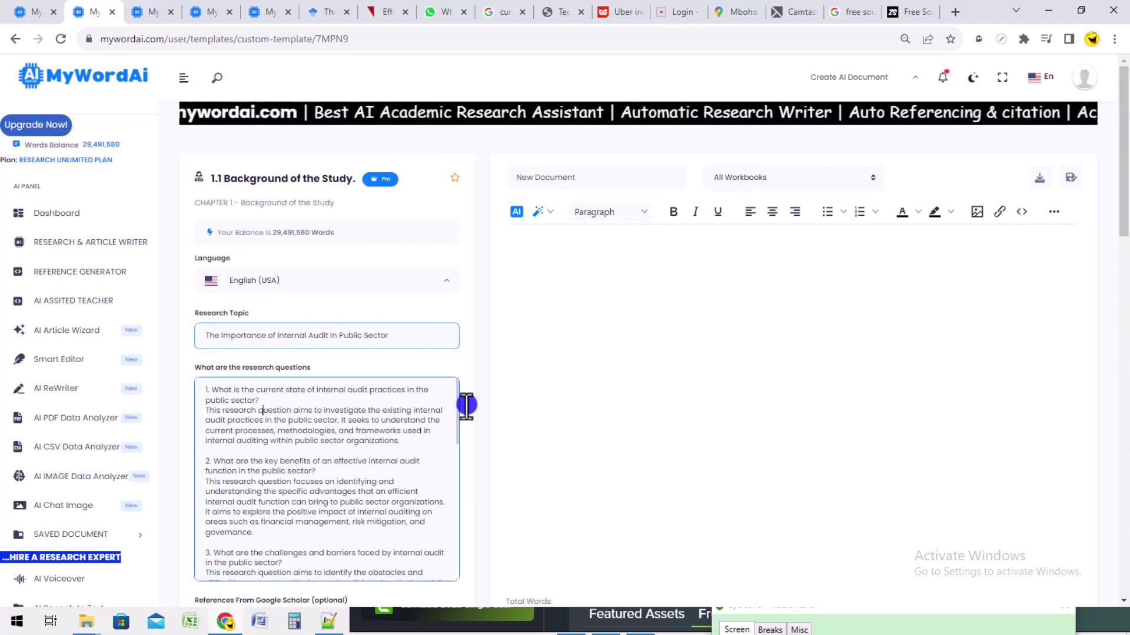
Paste the copied APA references into the form's References From Google Scholar field
left_click_drag(1124, 187, 1124, 259)
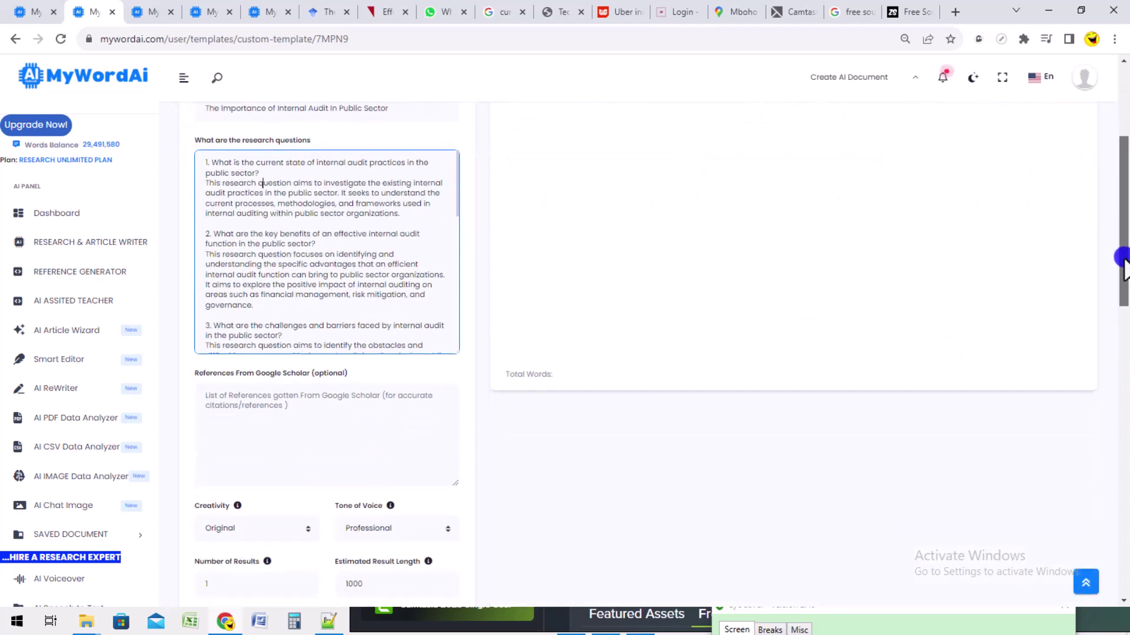
left_click(320, 412)
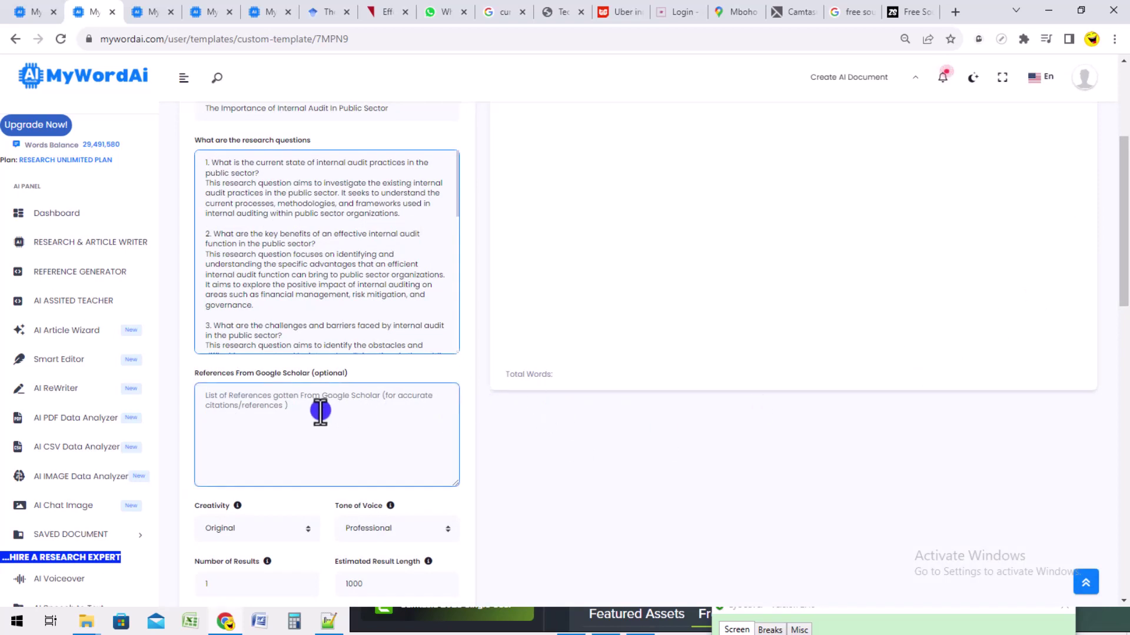
right_click(320, 411)
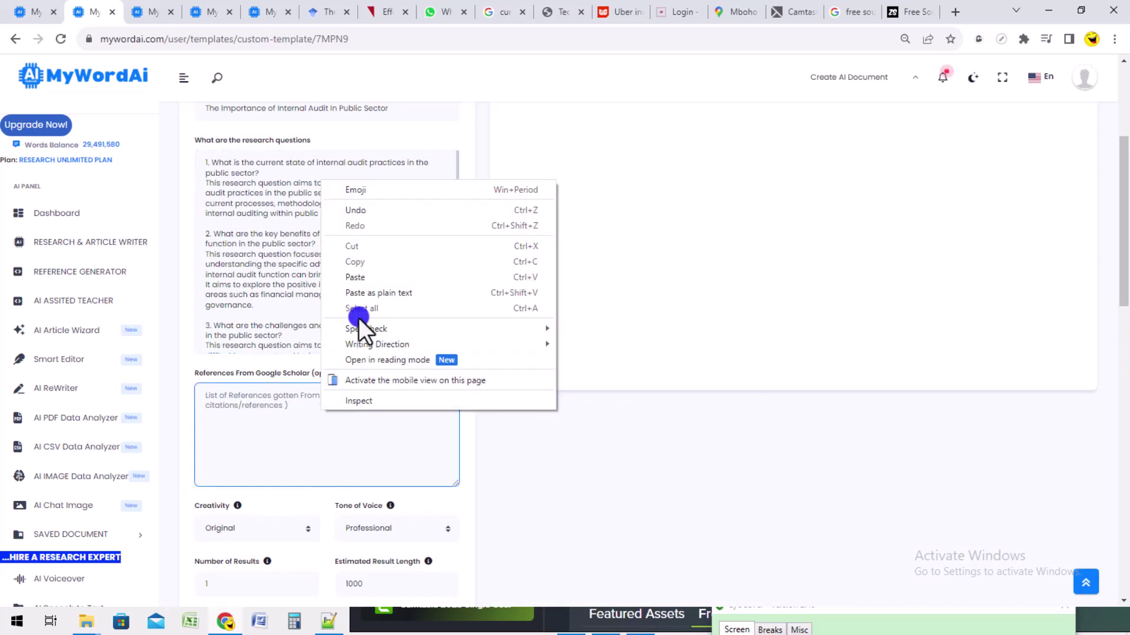
left_click(360, 281)
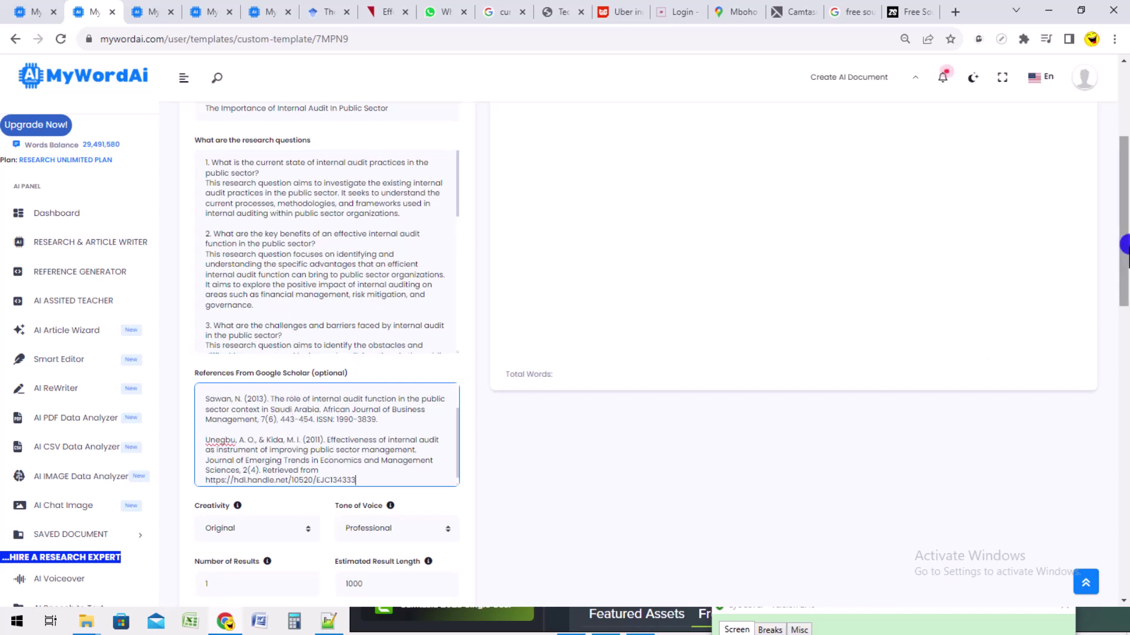
Check the estimated result length and generate the Background of the Study text from the completed form
left_click_drag(1125, 241, 1125, 275)
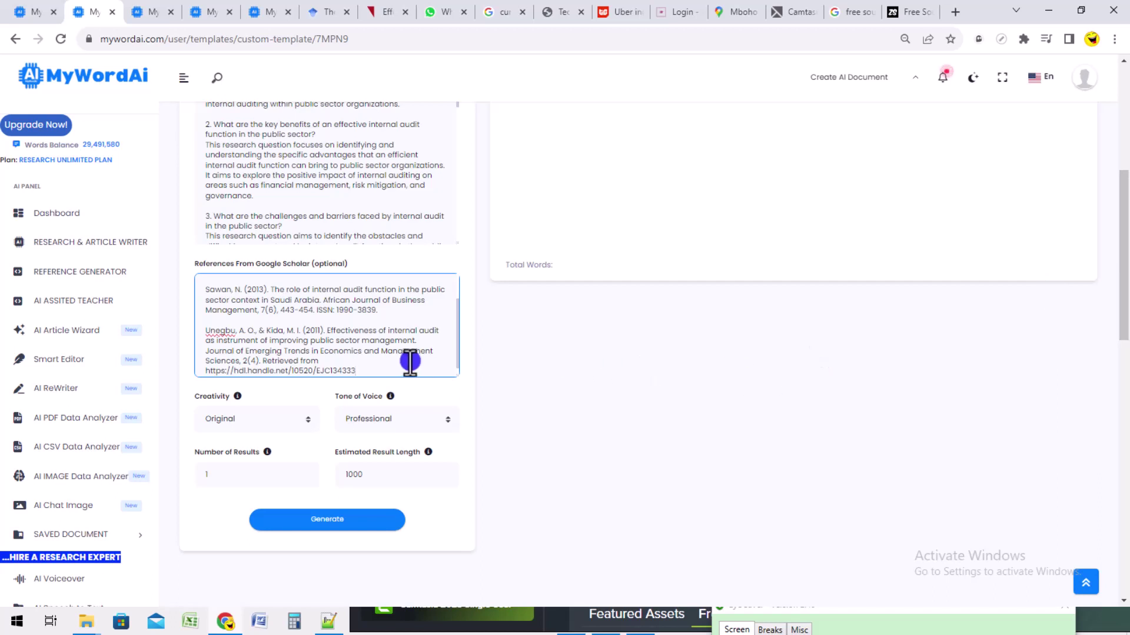
left_click(393, 472)
left_click(328, 512)
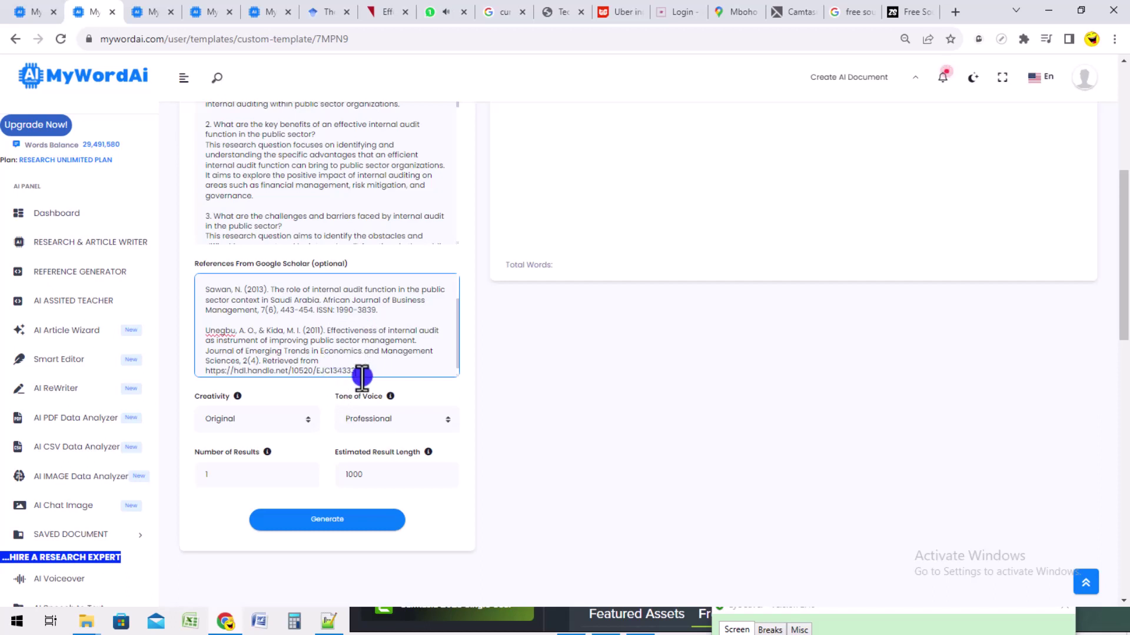
left_click(328, 527)
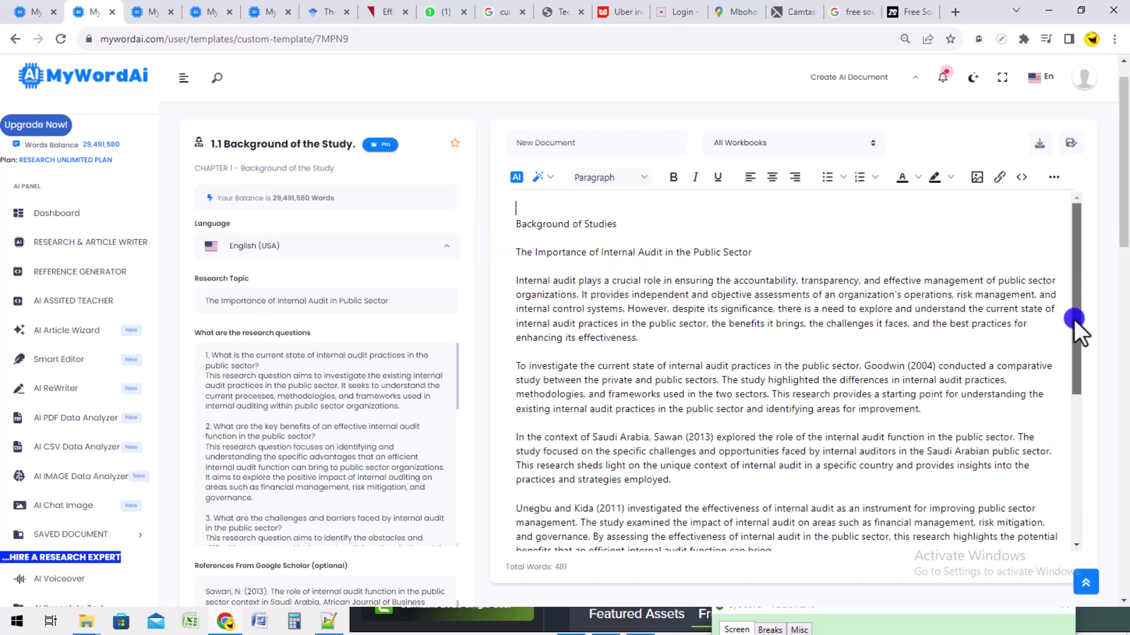
Read through the generated background down to its References section, and go back to the first paragraph
left_click_drag(1074, 320, 1071, 362)
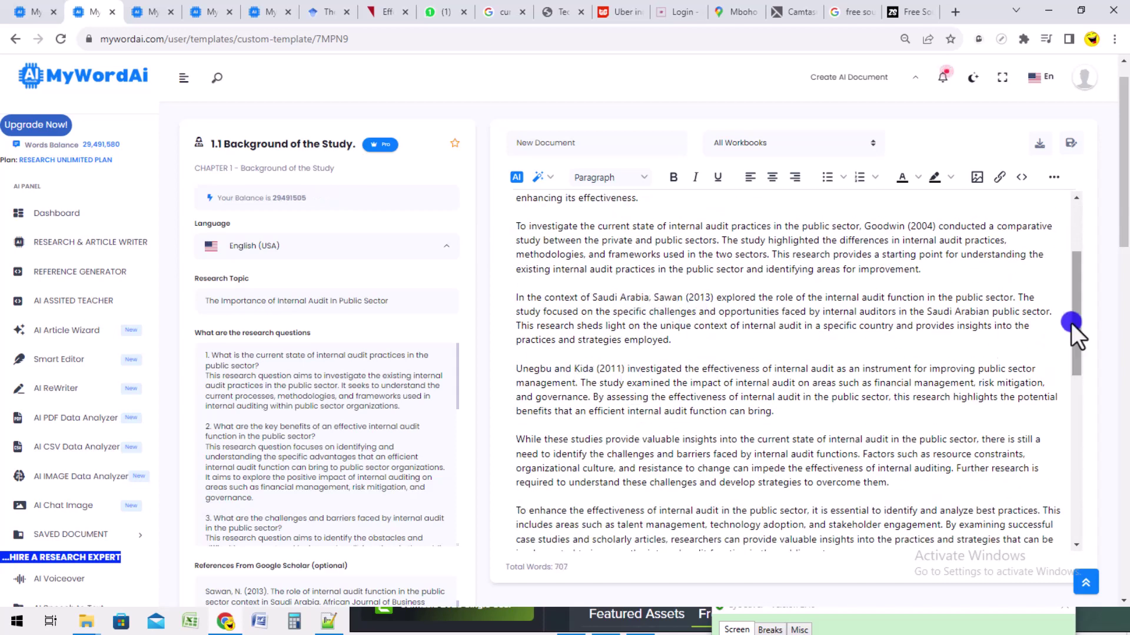
left_click_drag(1077, 320, 1027, 529)
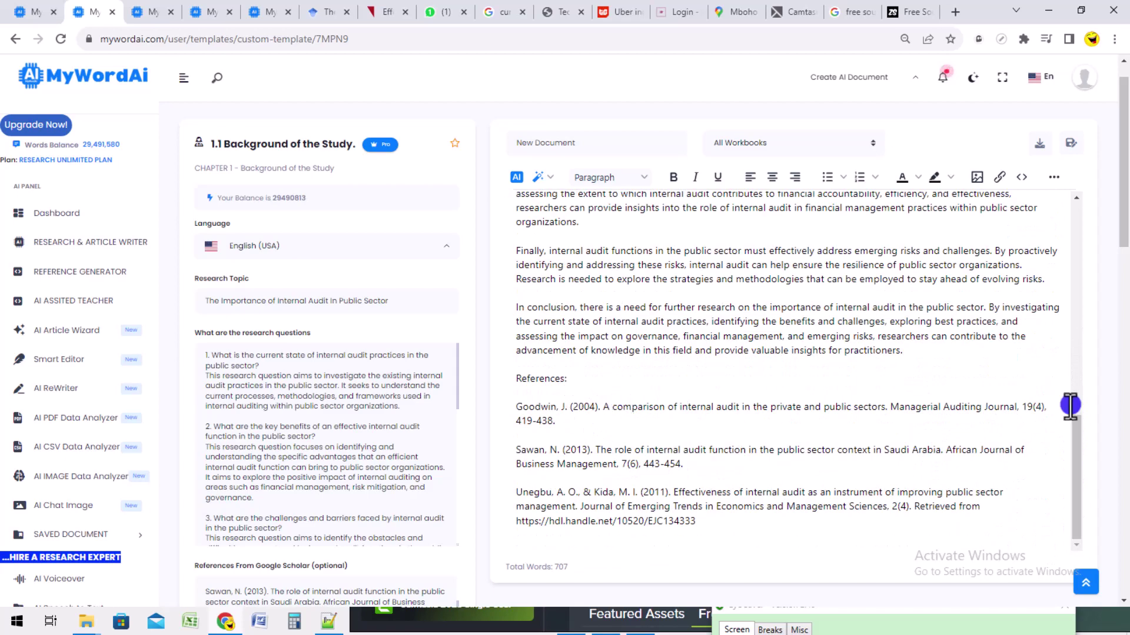
left_click_drag(1080, 442, 1079, 203)
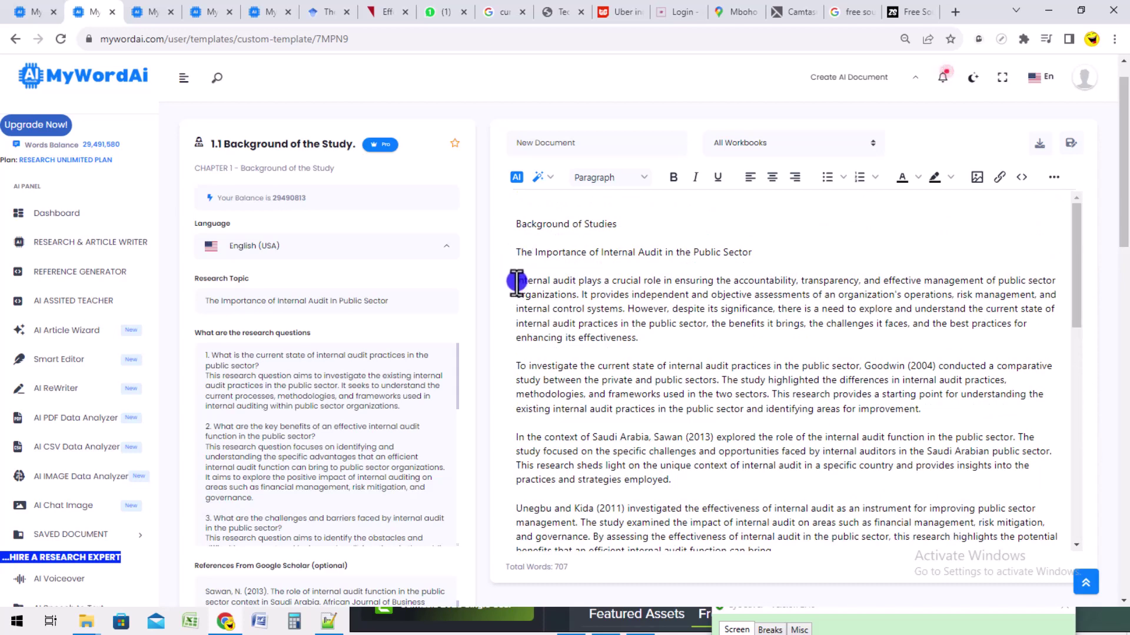
left_click_drag(516, 281, 677, 340)
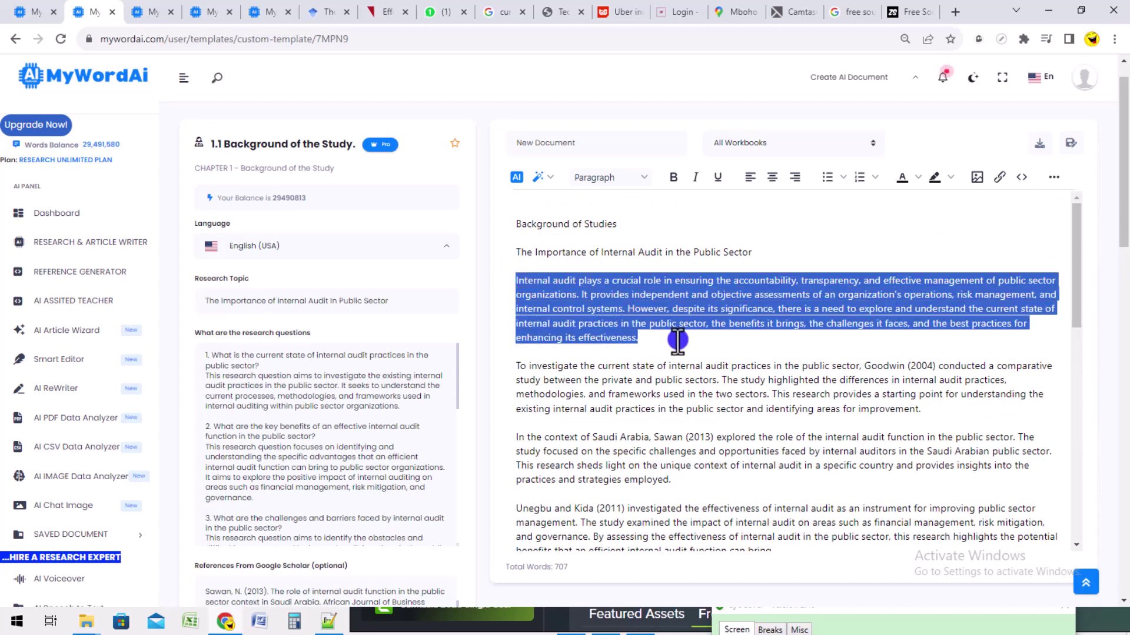
Check the total word count below the generated document and return to the start of its text
left_click_drag(1122, 206, 1122, 291)
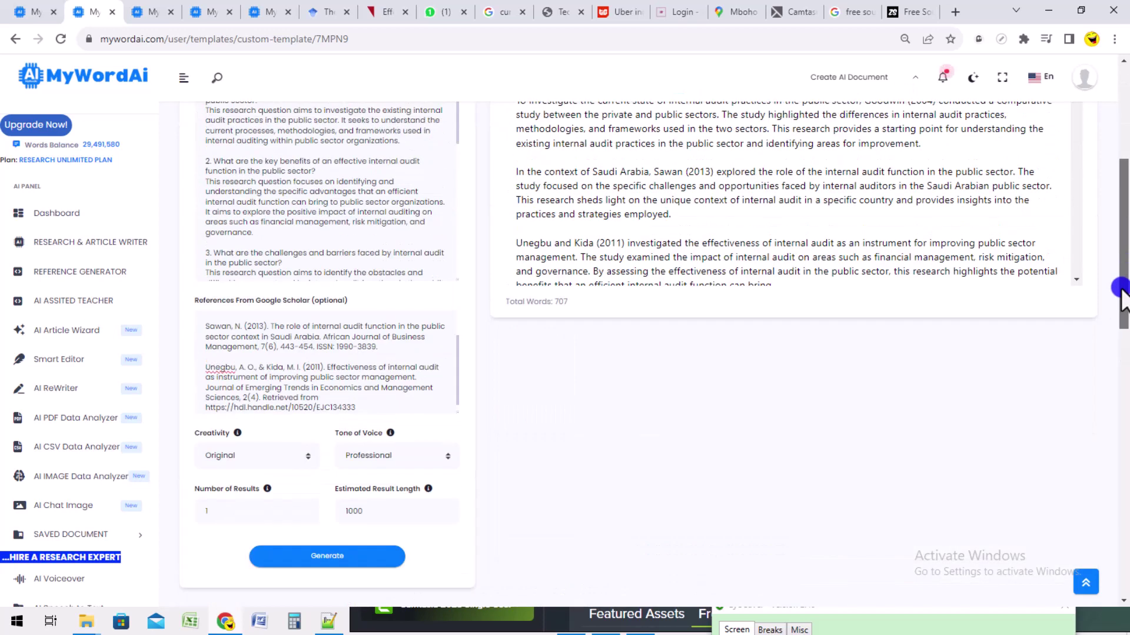
left_click_drag(587, 302, 516, 306)
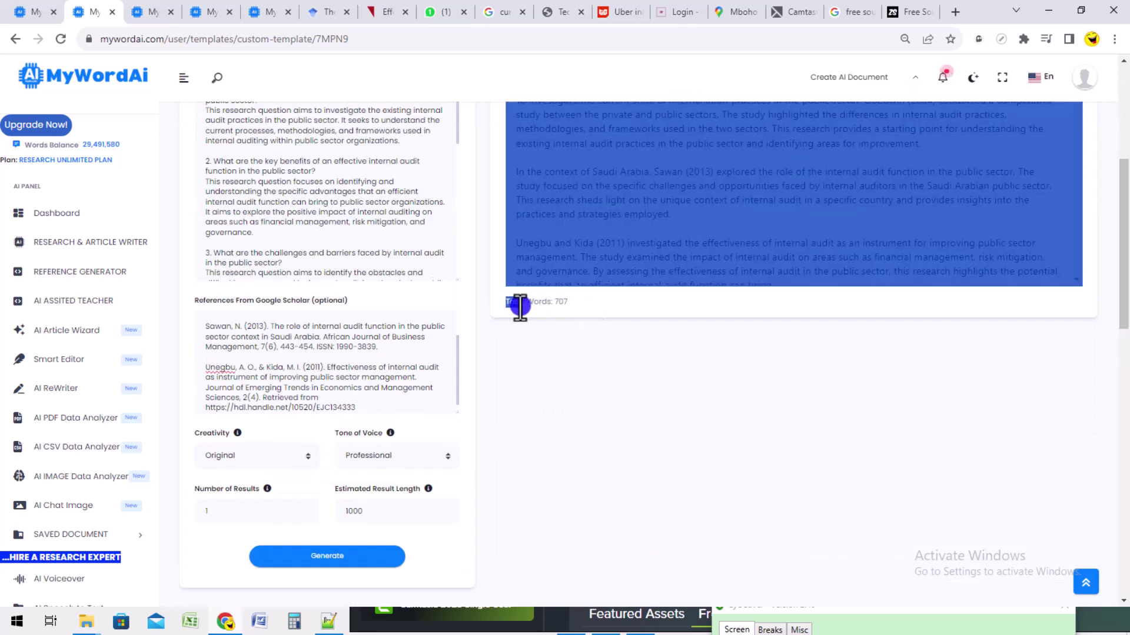
left_click(606, 247)
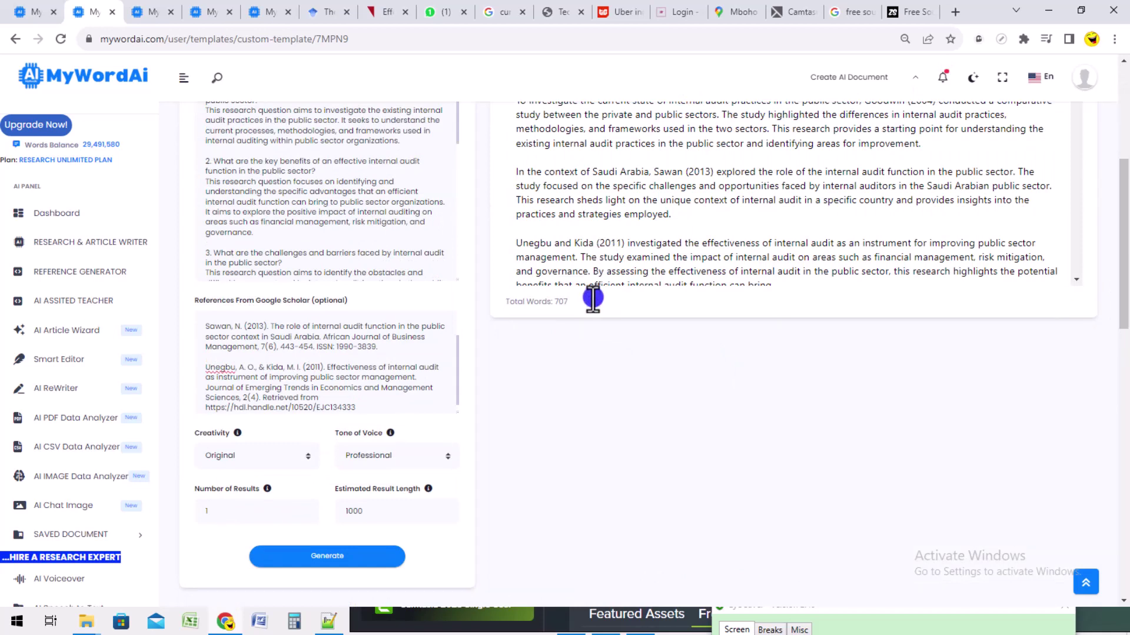
mouse_move(570, 310)
left_mouse_down()
mouse_move(549, 303)
mouse_move(574, 301)
mouse_move(559, 302)
left_mouse_up()
left_click(644, 213)
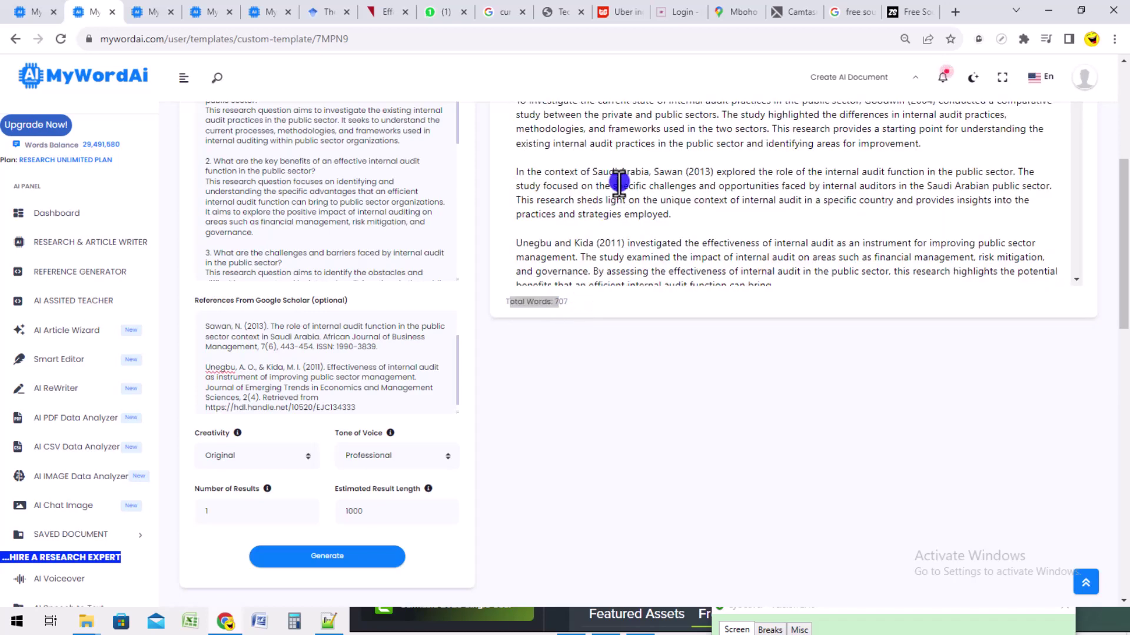
scroll(1124, 212, "up", 5)
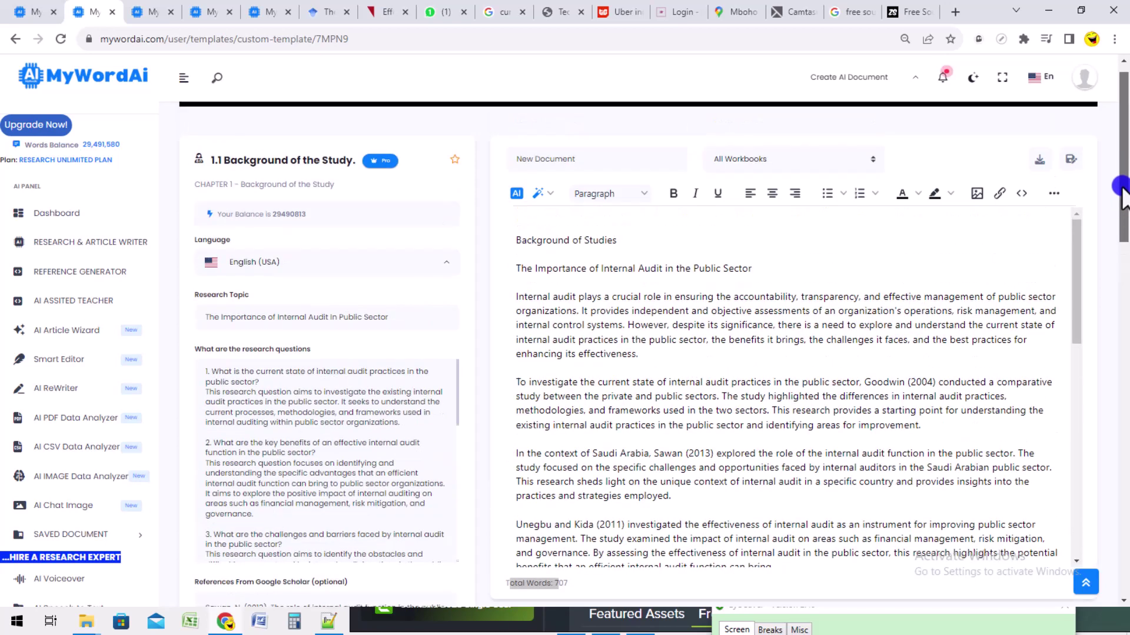
scroll(1122, 215, "down", 1)
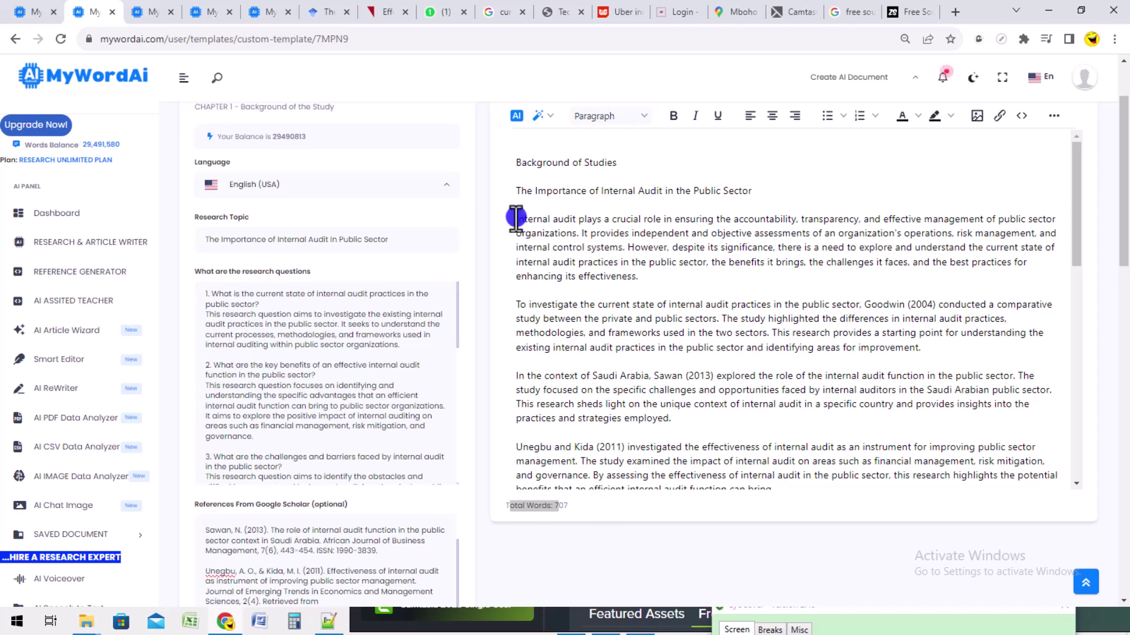
Expand the opening paragraph about internal audit's role in the public sector with the AI Expand Content action
left_click_drag(515, 219, 675, 278)
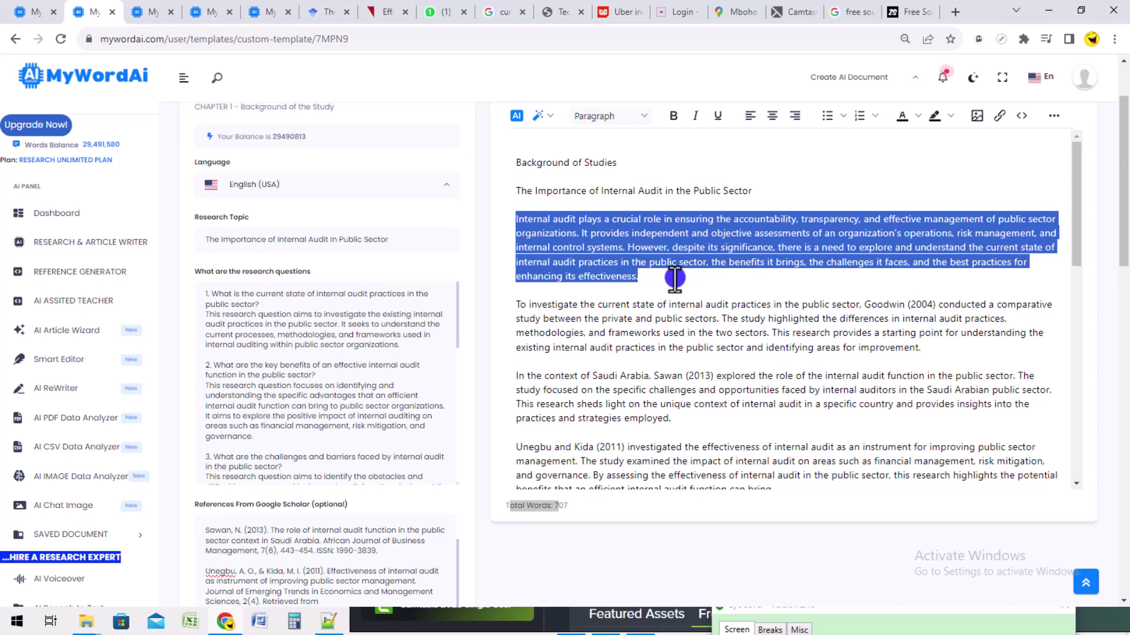
right_click(662, 231)
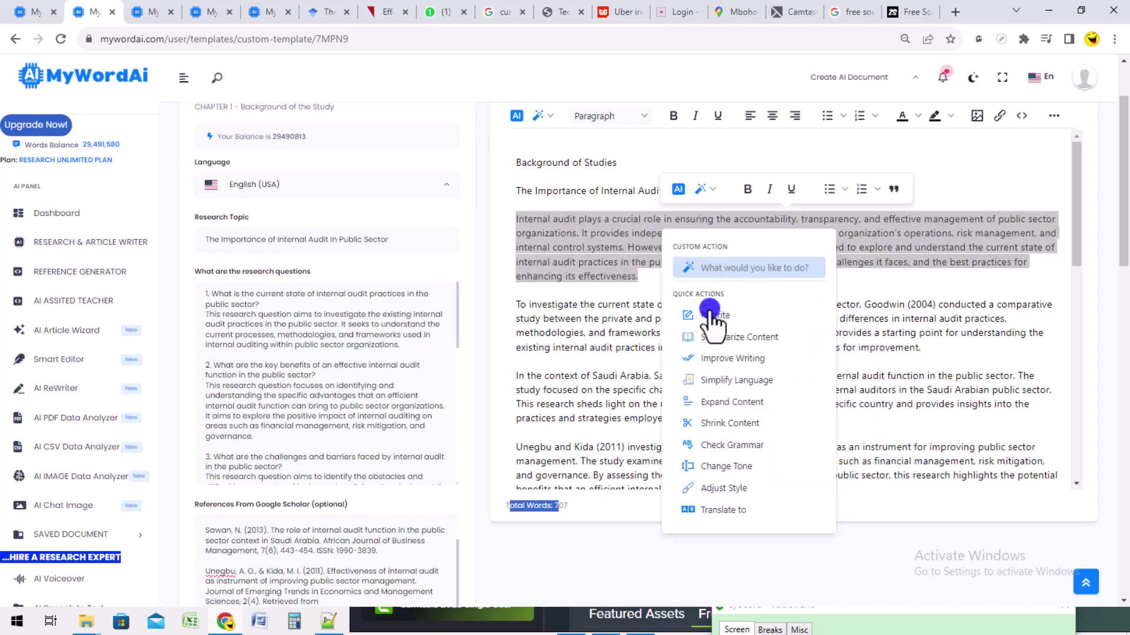
left_click(740, 404)
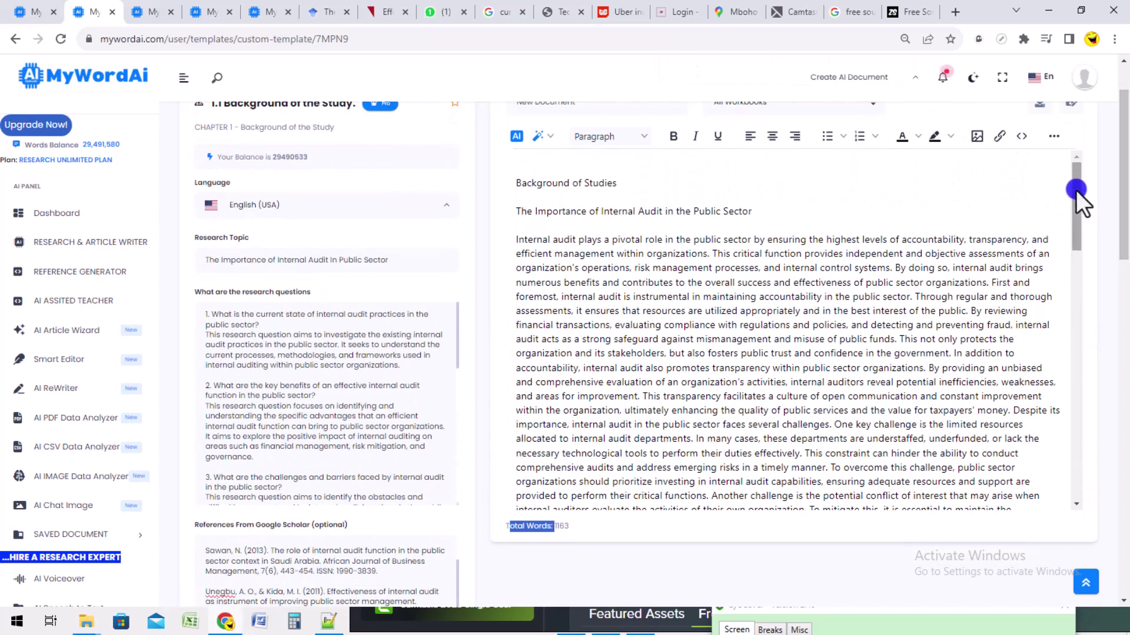
Expand the paragraph on the 2011 internal audit effectiveness study with the AI Expand Content action and check the document's total word count
left_click_drag(1075, 190, 1078, 279)
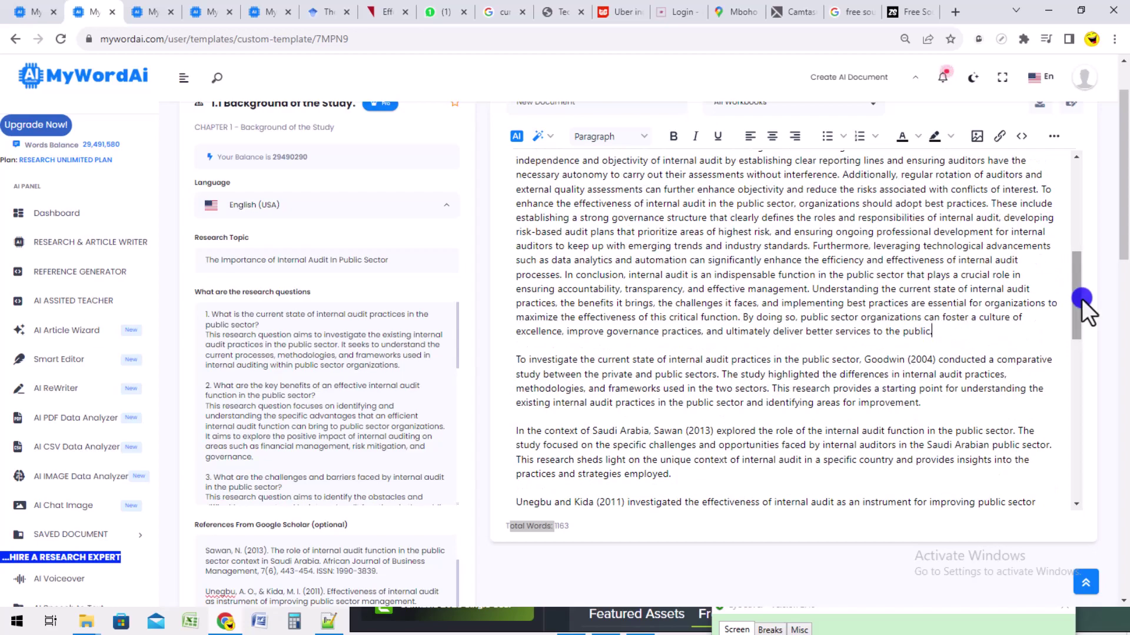
left_click_drag(1079, 300, 1078, 334)
left_click_drag(1121, 253, 1120, 288)
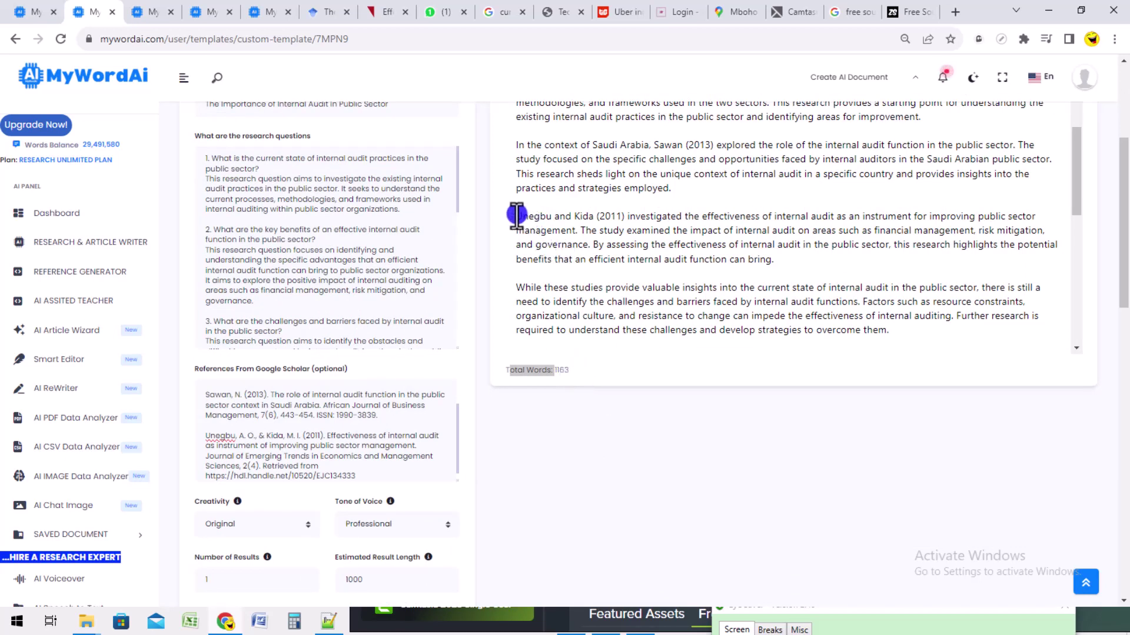
left_click_drag(515, 216, 789, 260)
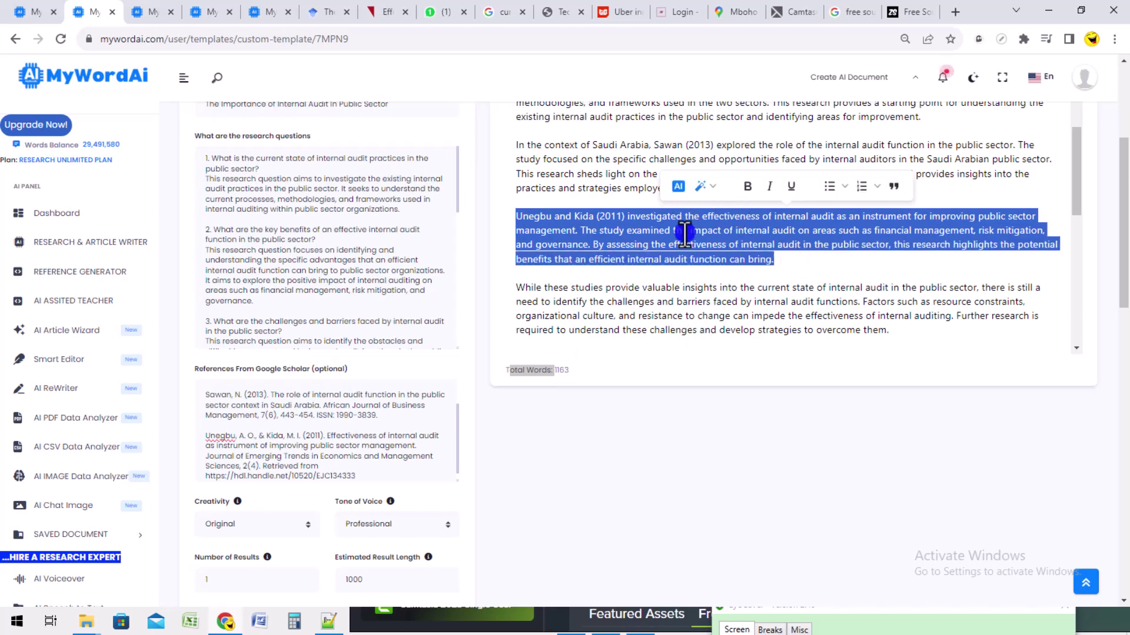
left_click(678, 185)
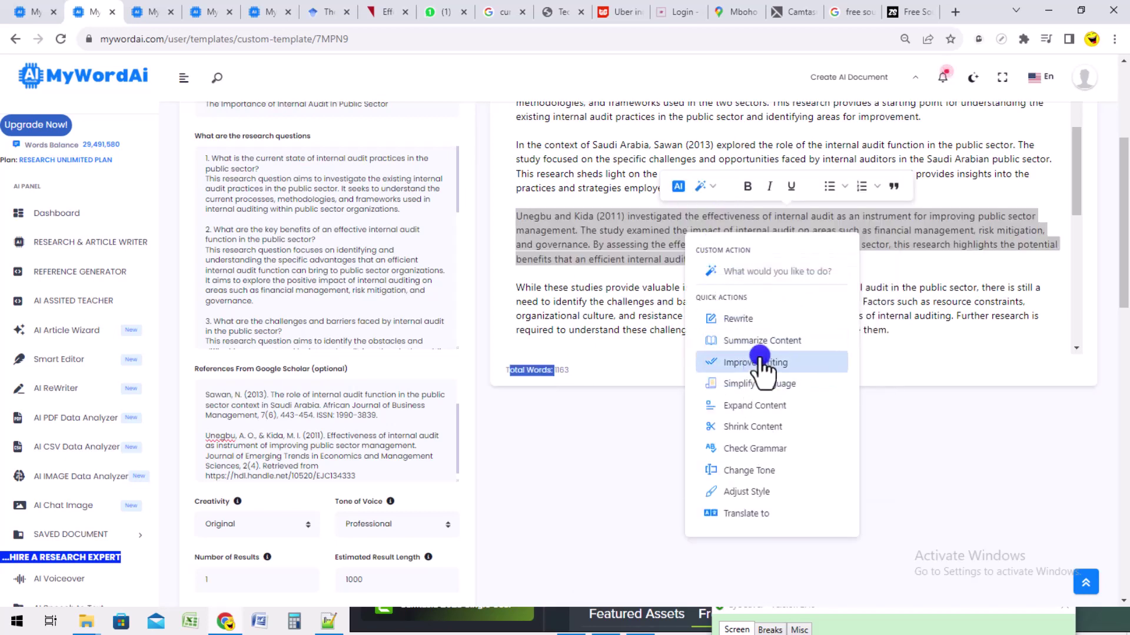
left_click(757, 405)
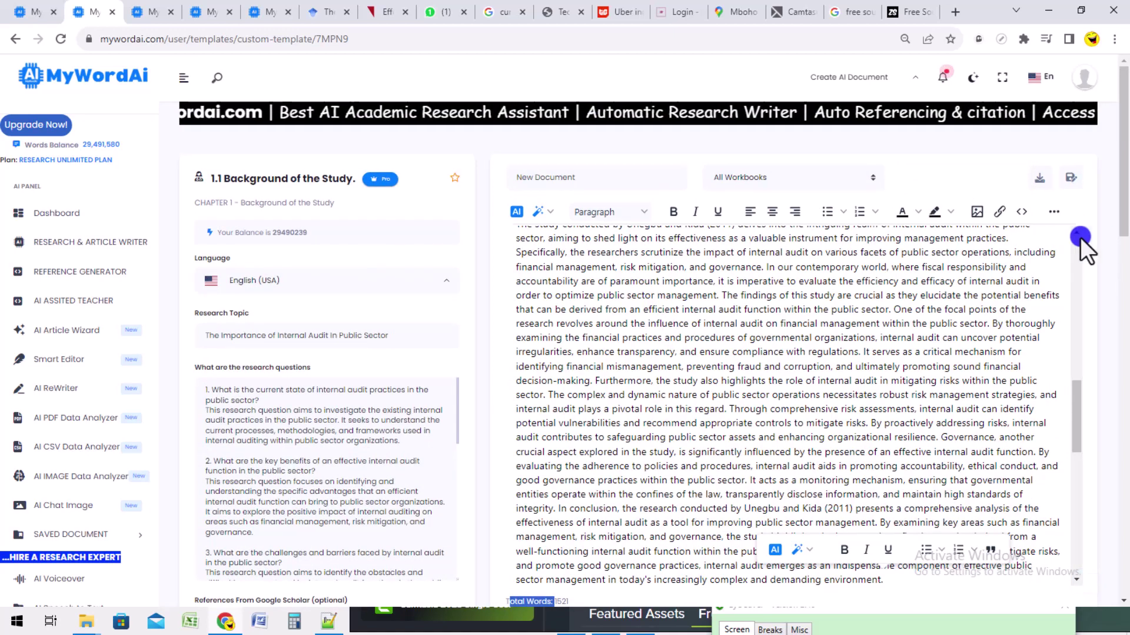
left_click_drag(1125, 207, 1125, 325)
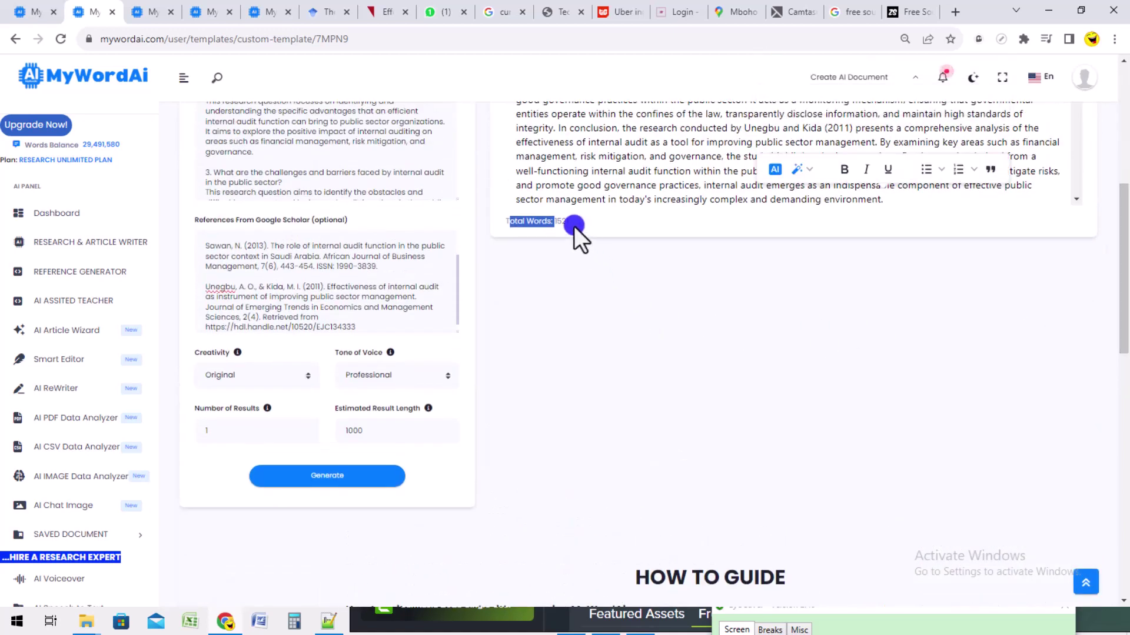
left_click_drag(1125, 224, 1124, 101)
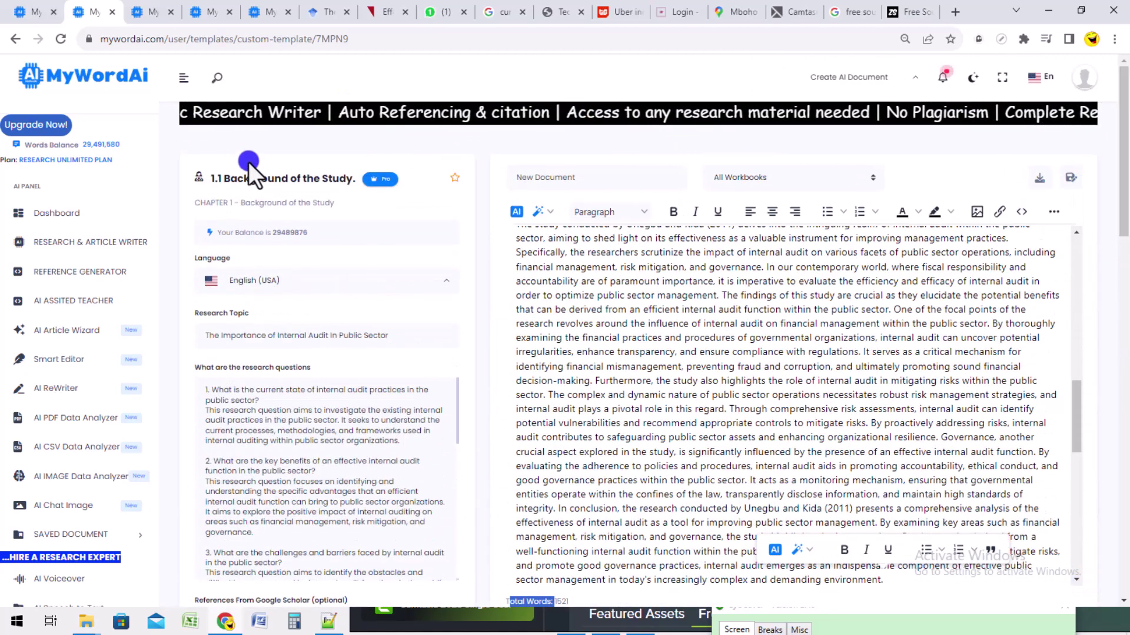
Rename the new document with the copied template heading, Background of the Study, and save it
left_click_drag(226, 179, 353, 179)
right_click(352, 179)
left_click(384, 193)
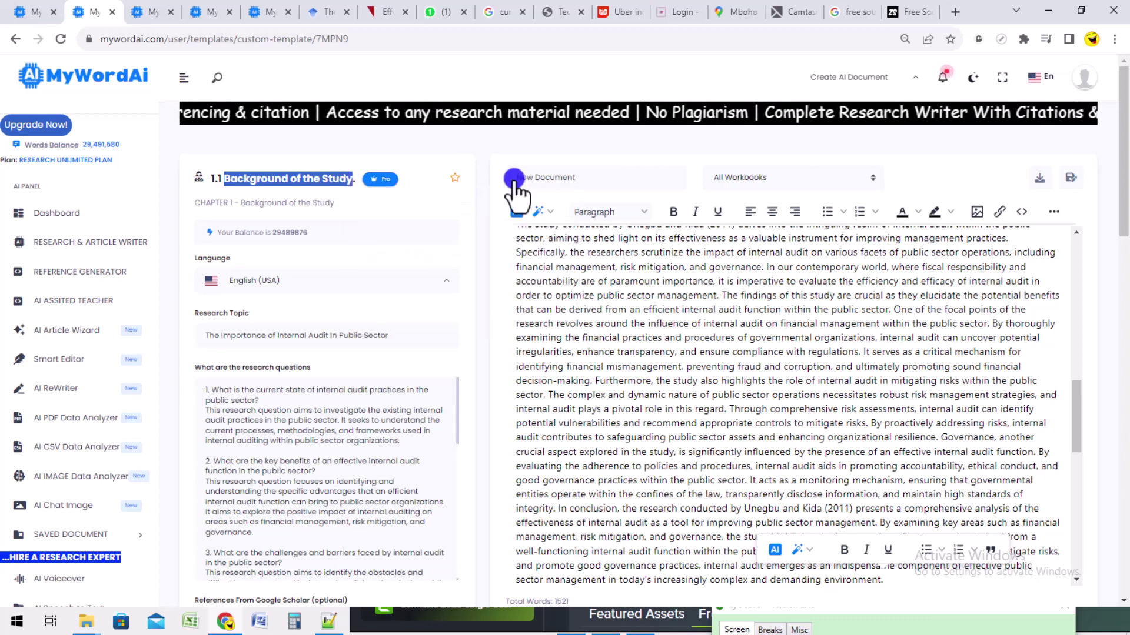
left_click(514, 178)
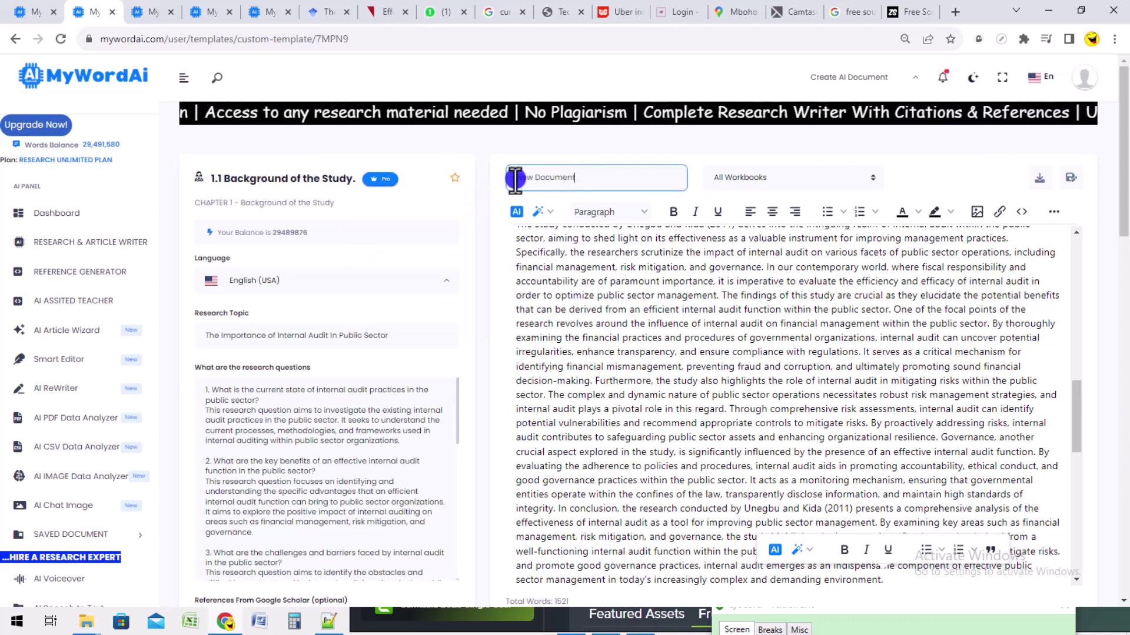
key("ctrl+a")
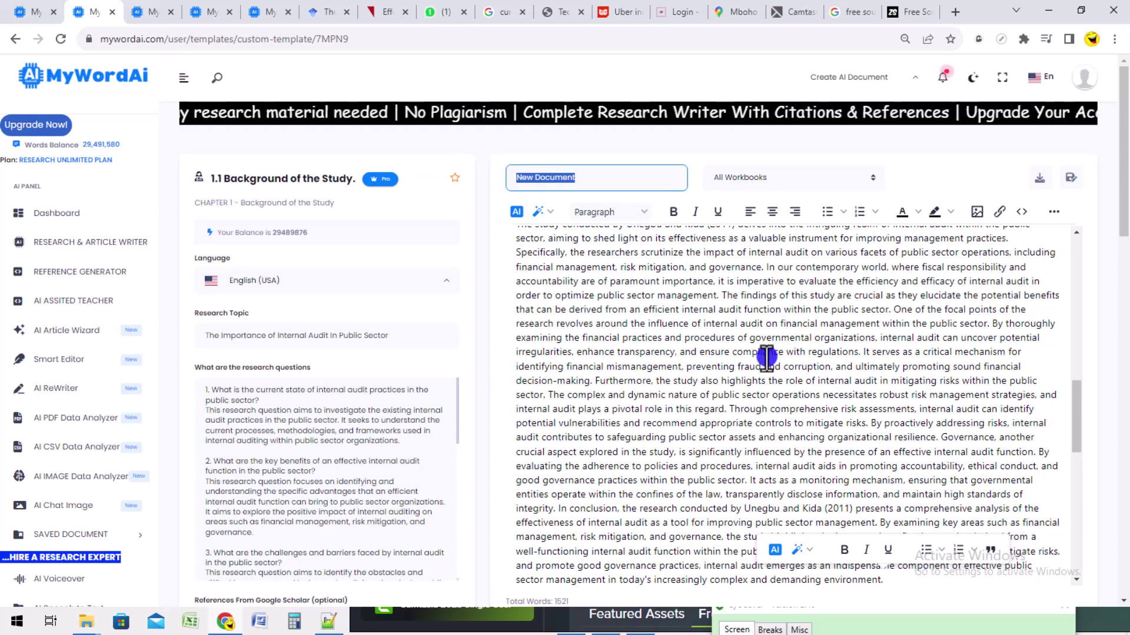
key("ctrl+v")
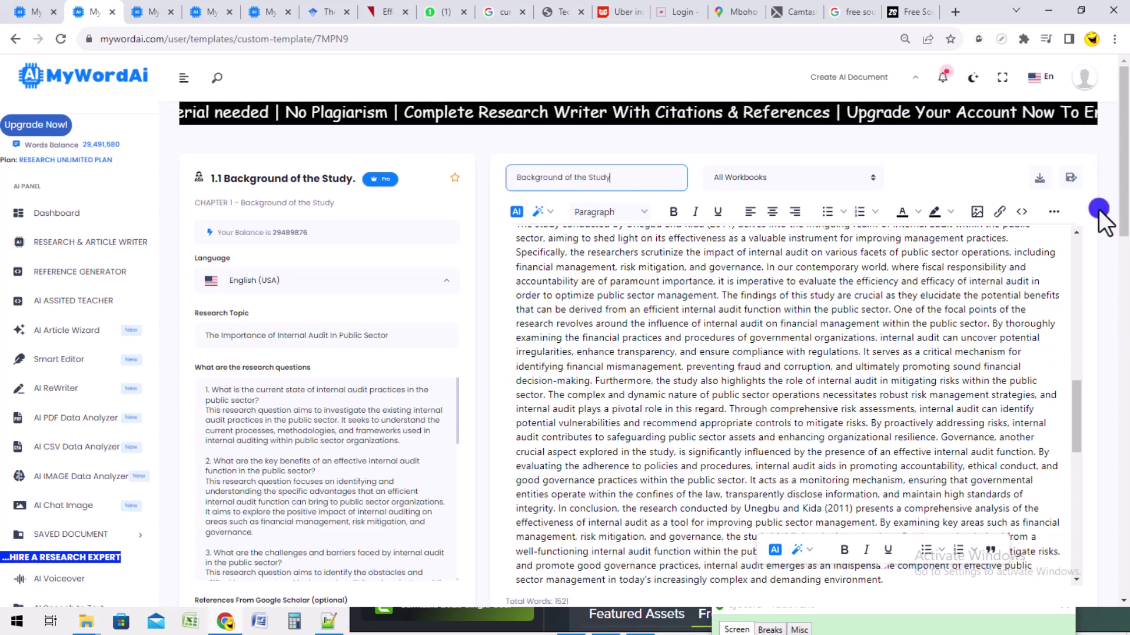
left_click(1065, 177)
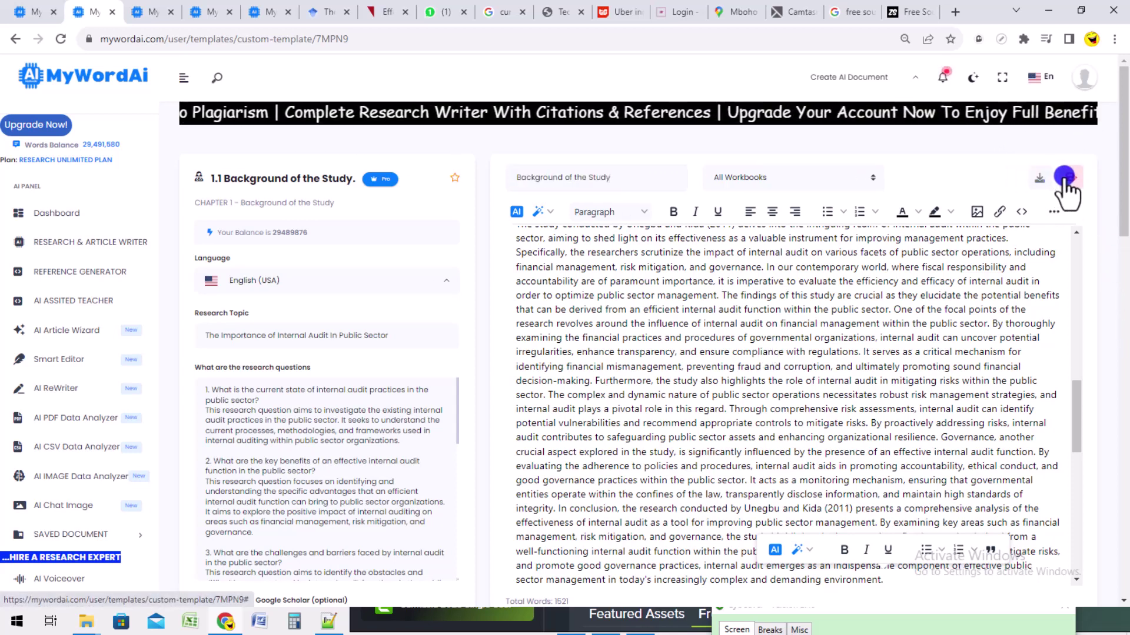
Open the document's export options to view the available copy and download formats
left_click(1041, 179)
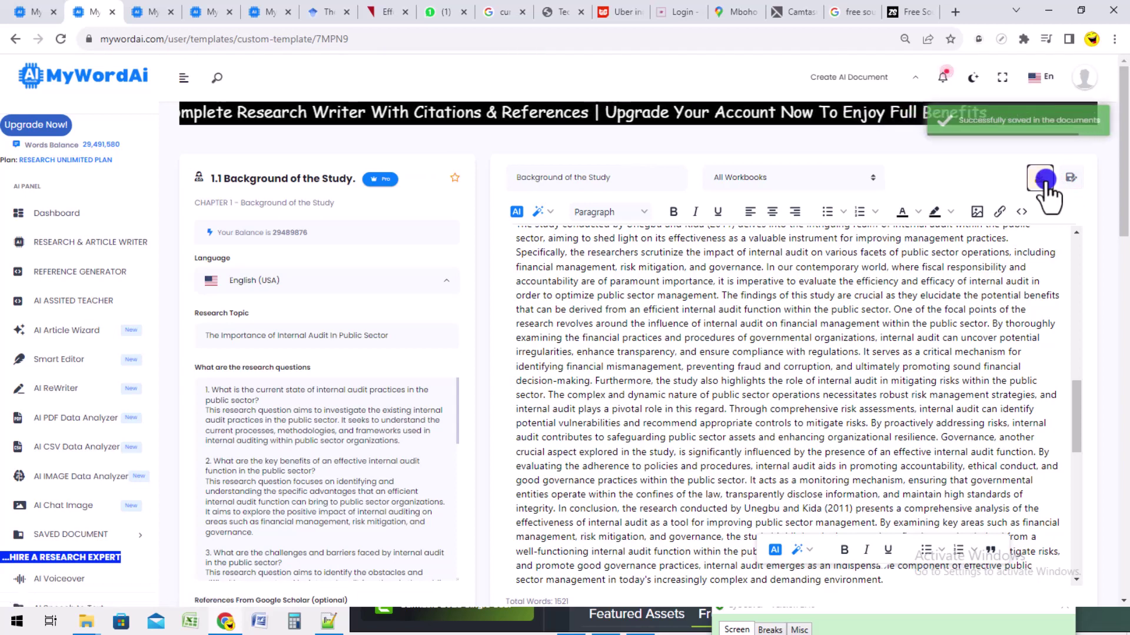
left_click(1038, 178)
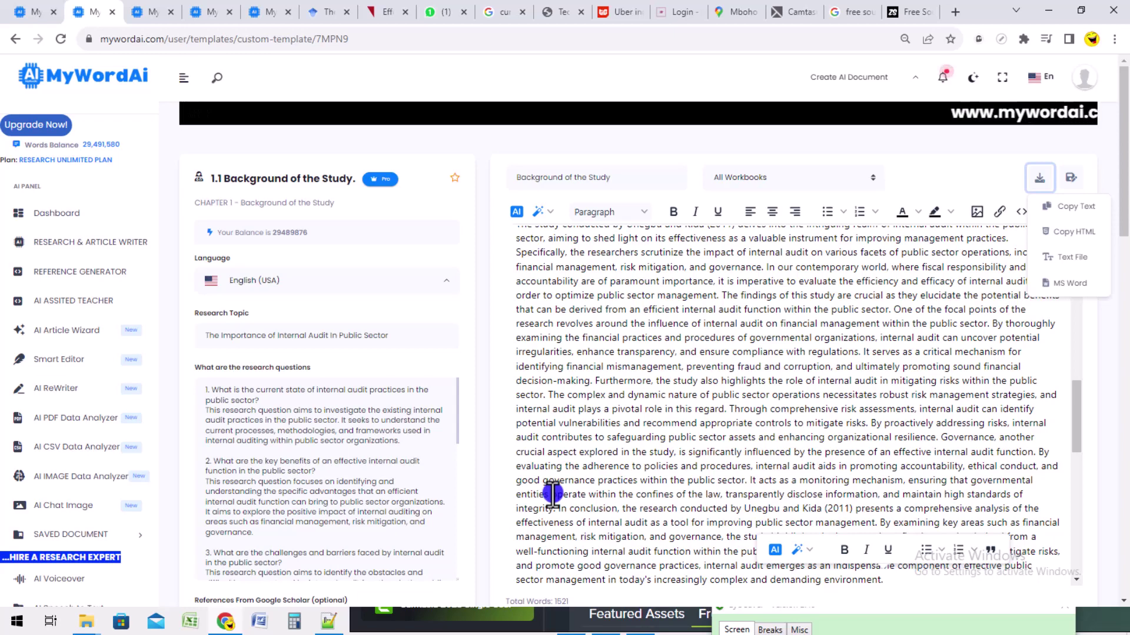
scroll(1124, 214, "down", 2)
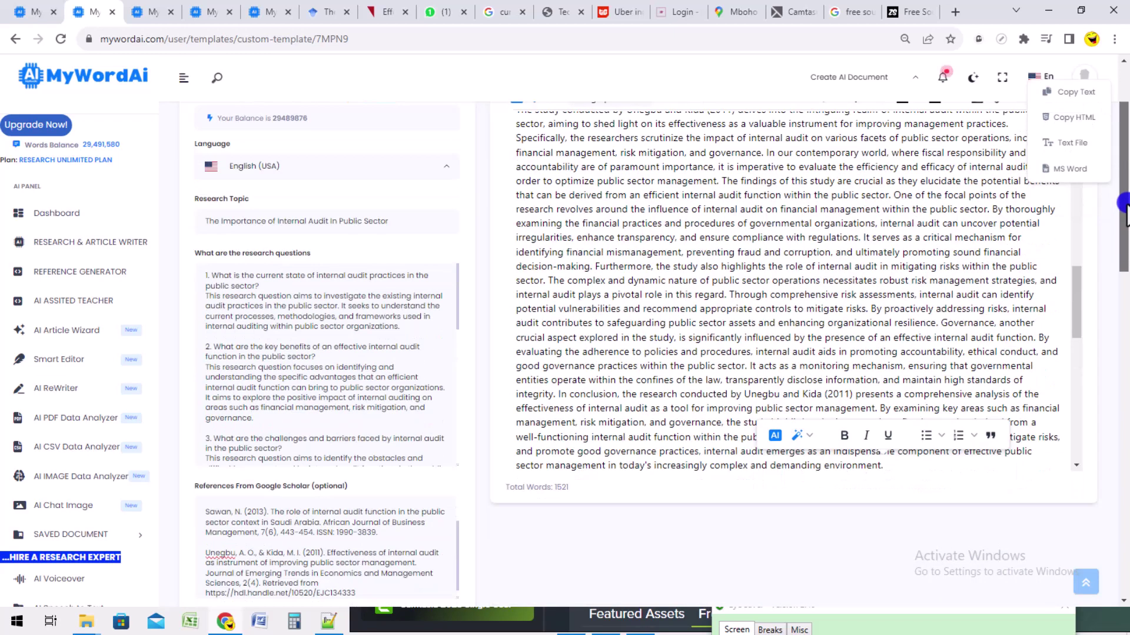
left_click_drag(1125, 206, 1126, 174)
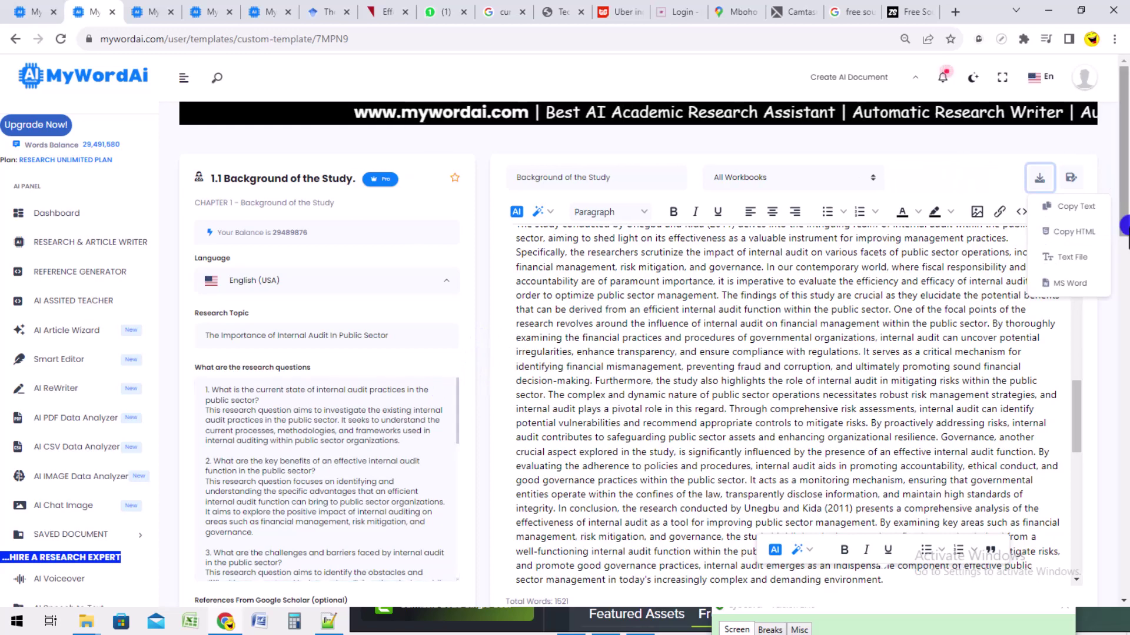
Review the form's research questions and Google Scholar references, and locate the 2011 study's in-text citation in the expanded paragraph
left_click_drag(1123, 228, 1124, 276)
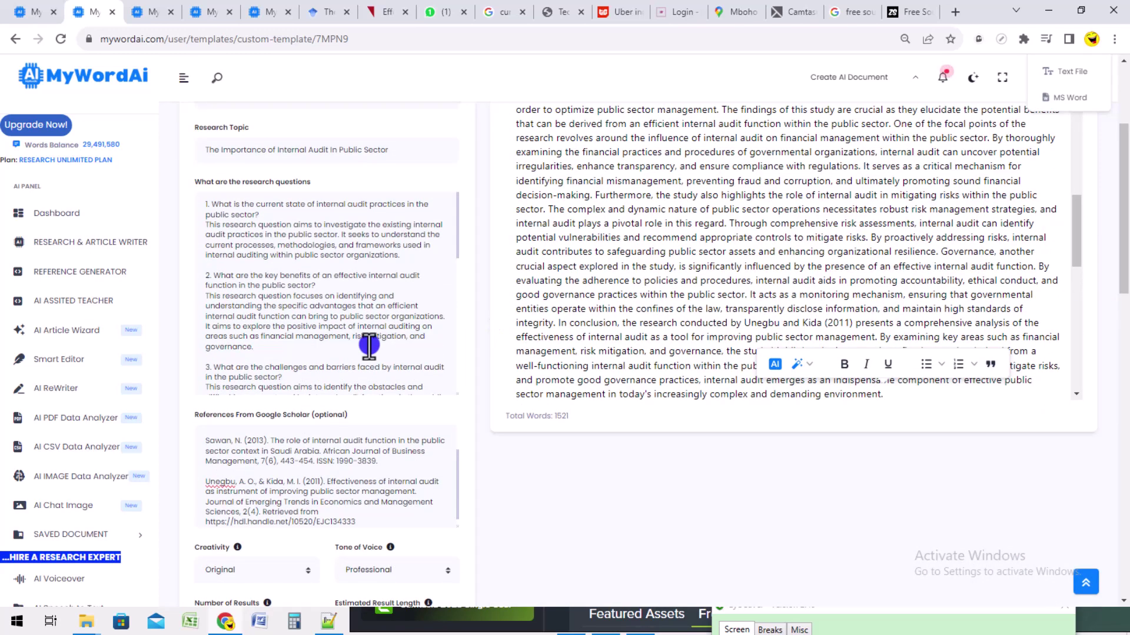
left_click(289, 220)
left_click(279, 428)
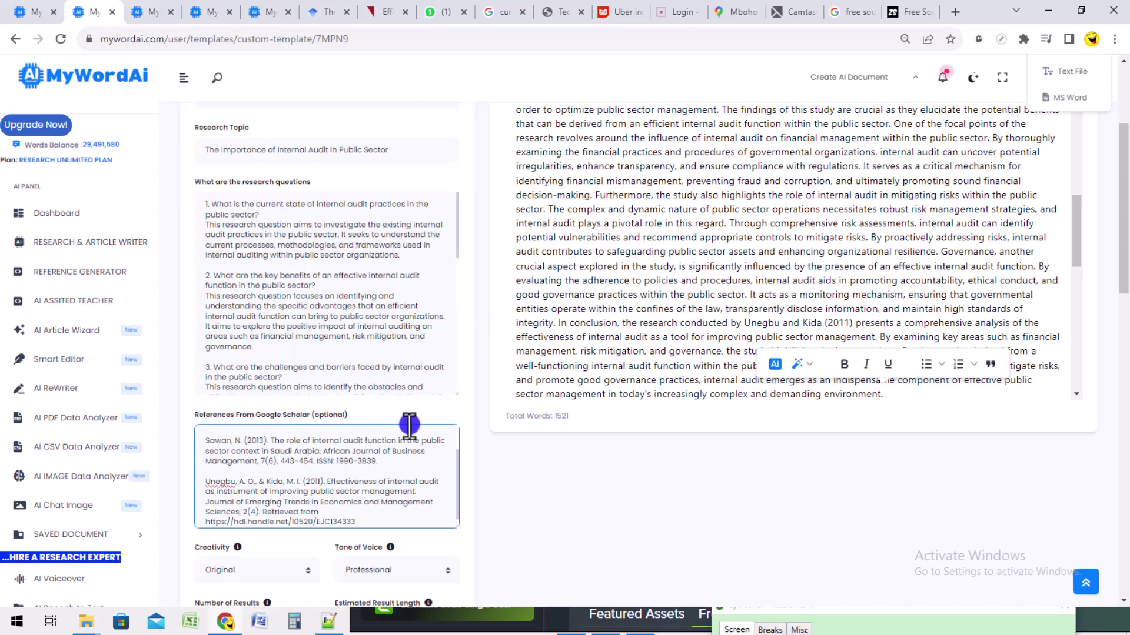
left_click(600, 375)
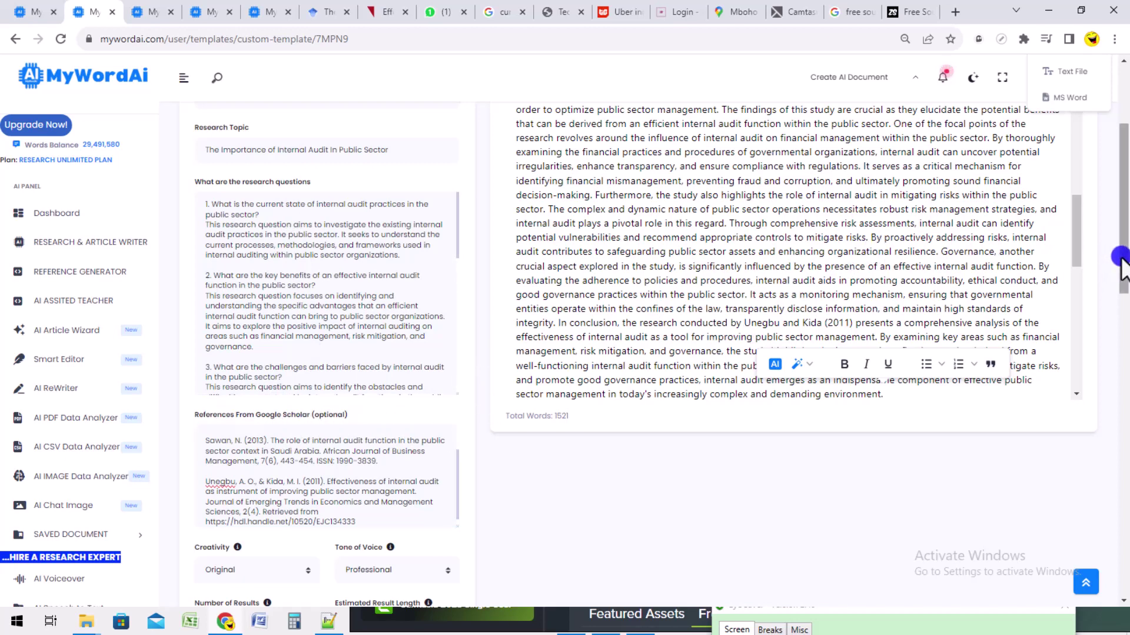
mouse_move(1125, 259)
left_mouse_down()
mouse_move(1125, 241)
mouse_move(1125, 261)
left_mouse_up()
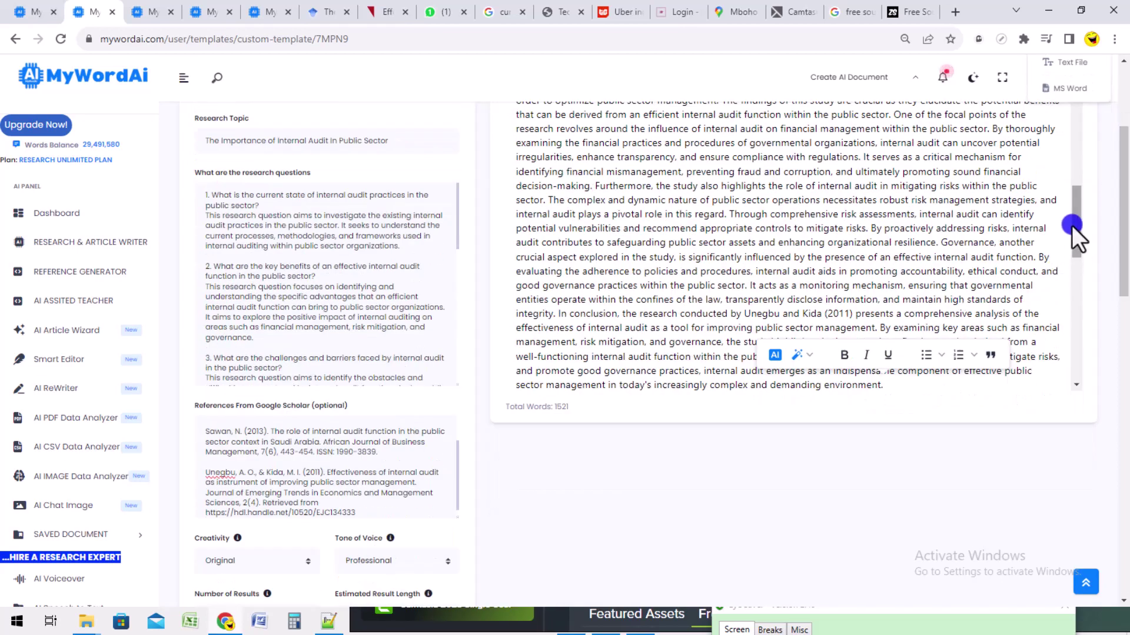
left_click_drag(1072, 224, 1082, 253)
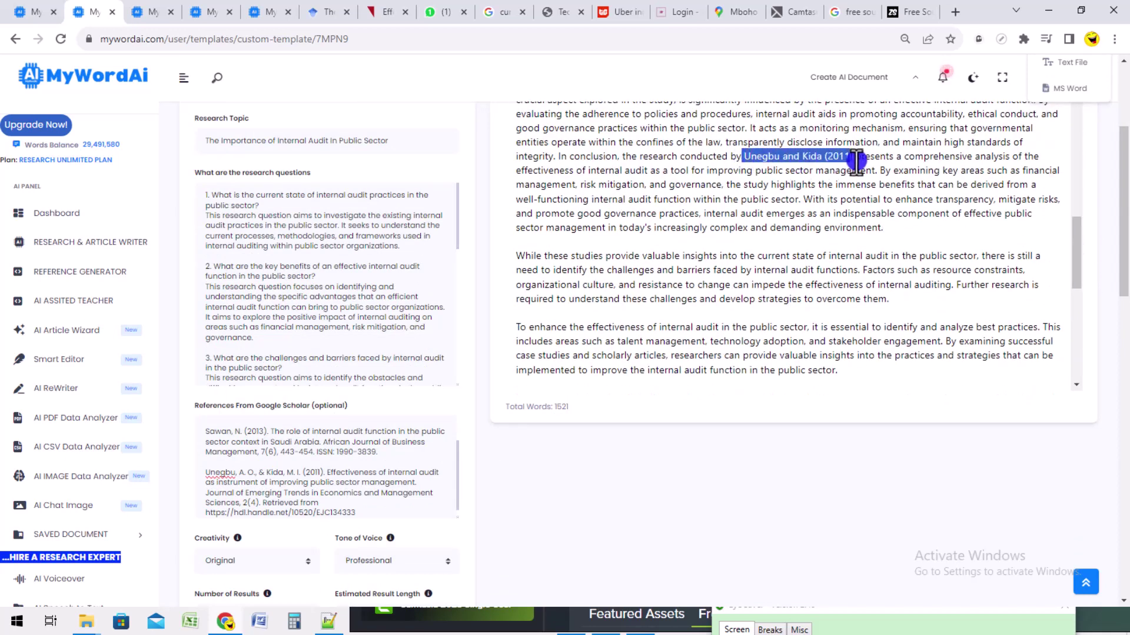
left_click_drag(857, 157, 854, 157)
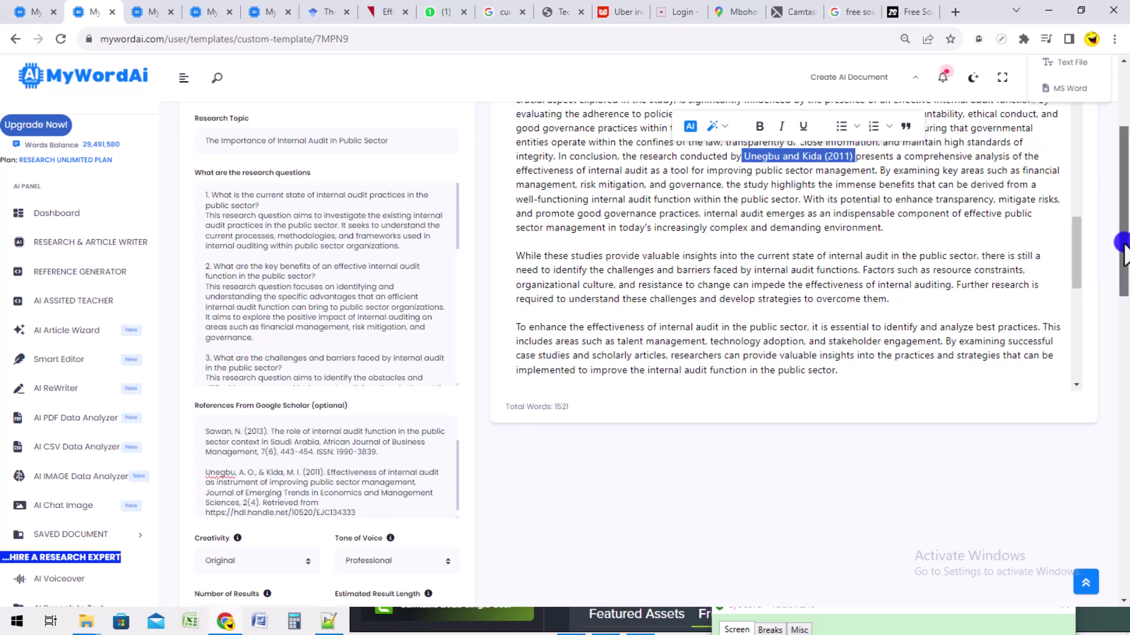
Open the Research & Article Writer templates in a new tab and browse the research template list
left_click_drag(1122, 245, 1124, 322)
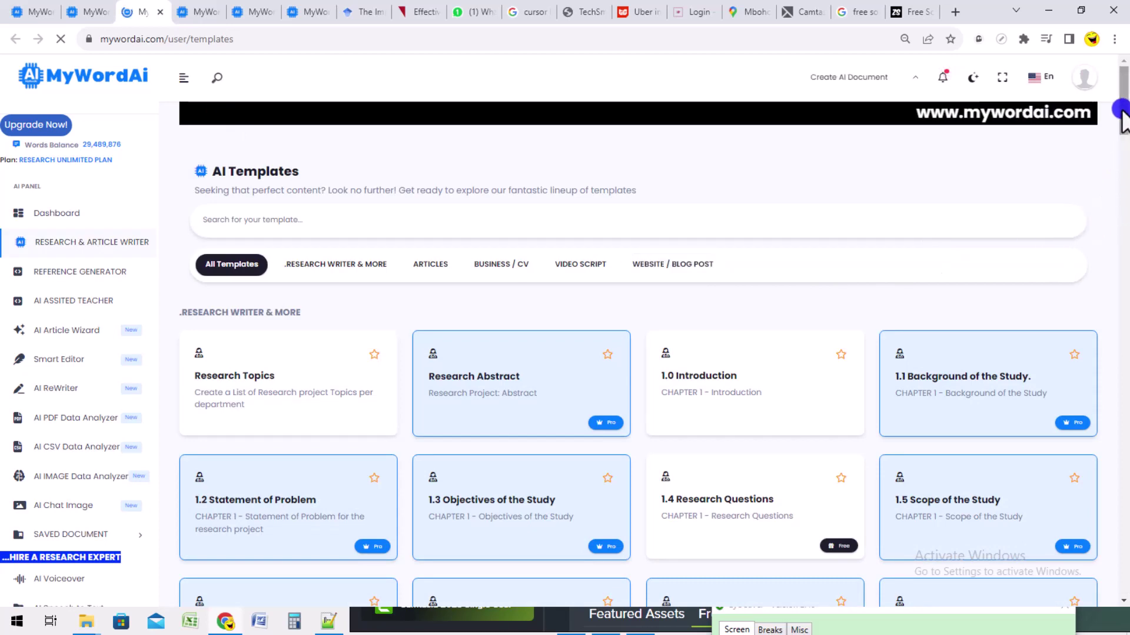
left_click_drag(1122, 112, 1122, 220)
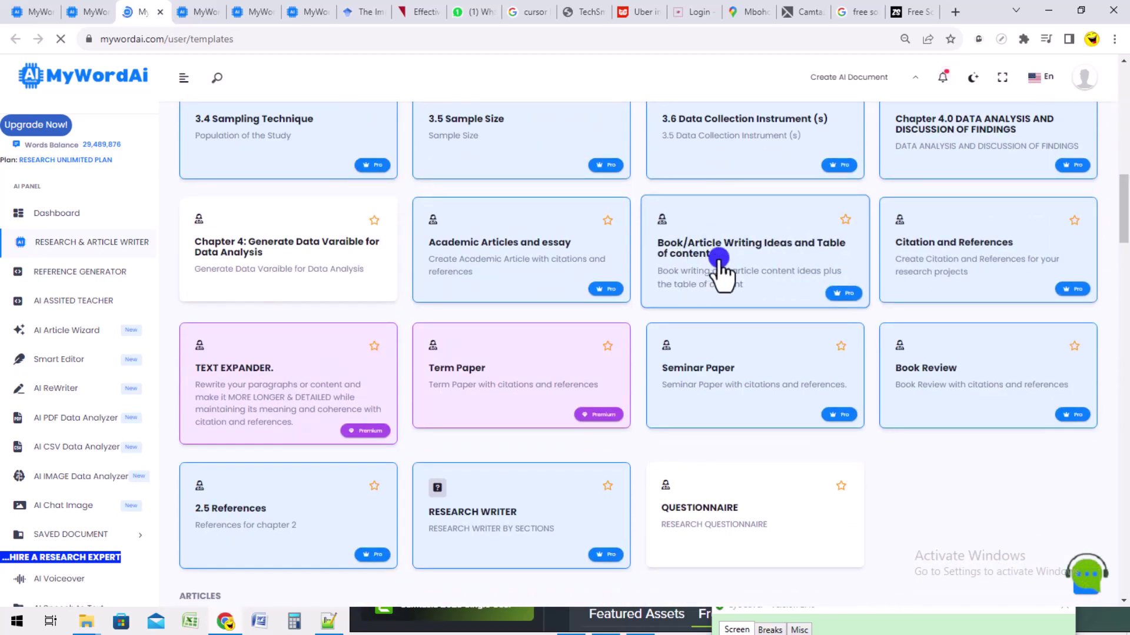